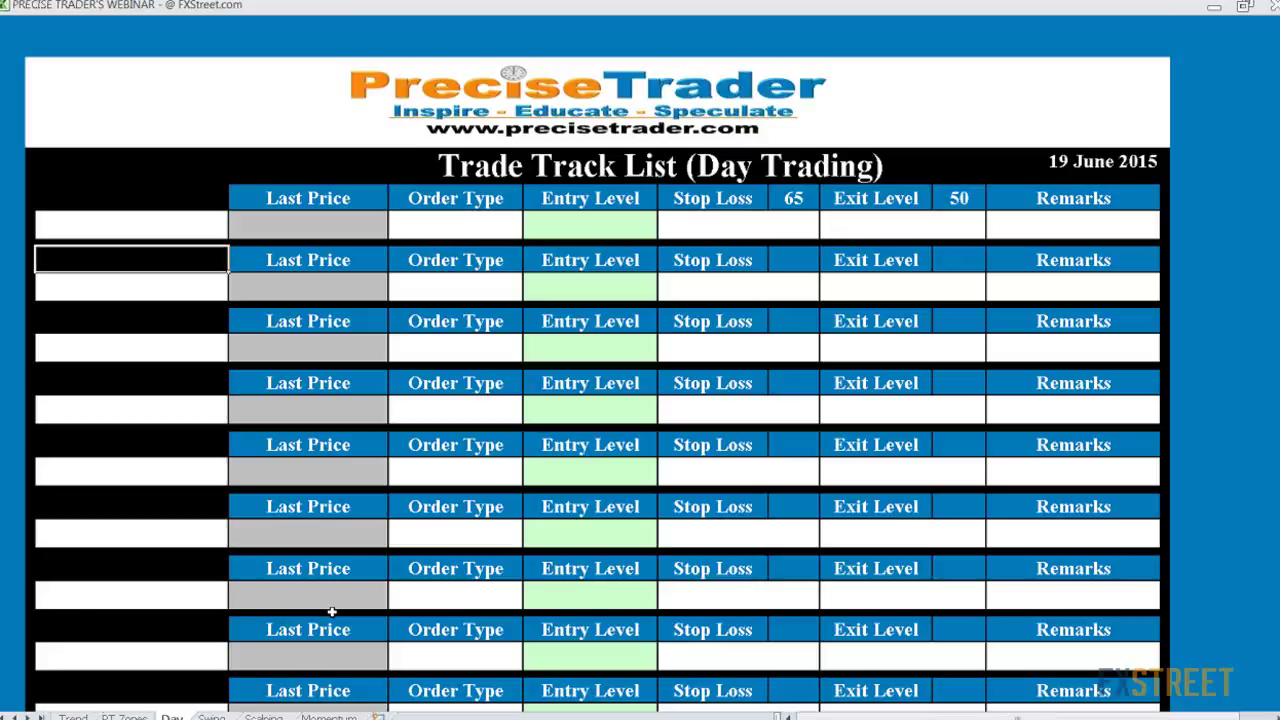
- Examine the weekly and monthly forex readings on the PT Zones sheet and the currency pair grids on the Trend sheet
{"action": "left_click", "coordinate": [125, 716]}
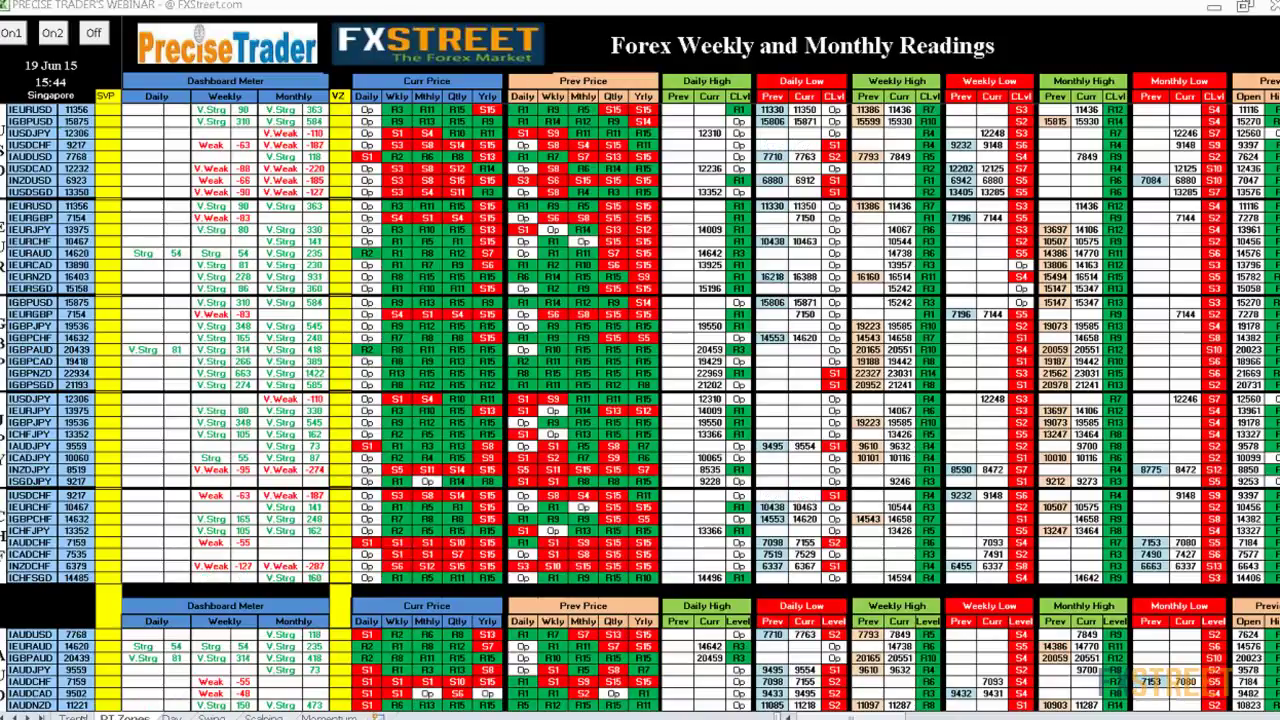
{"action": "key", "text": "Escape"}
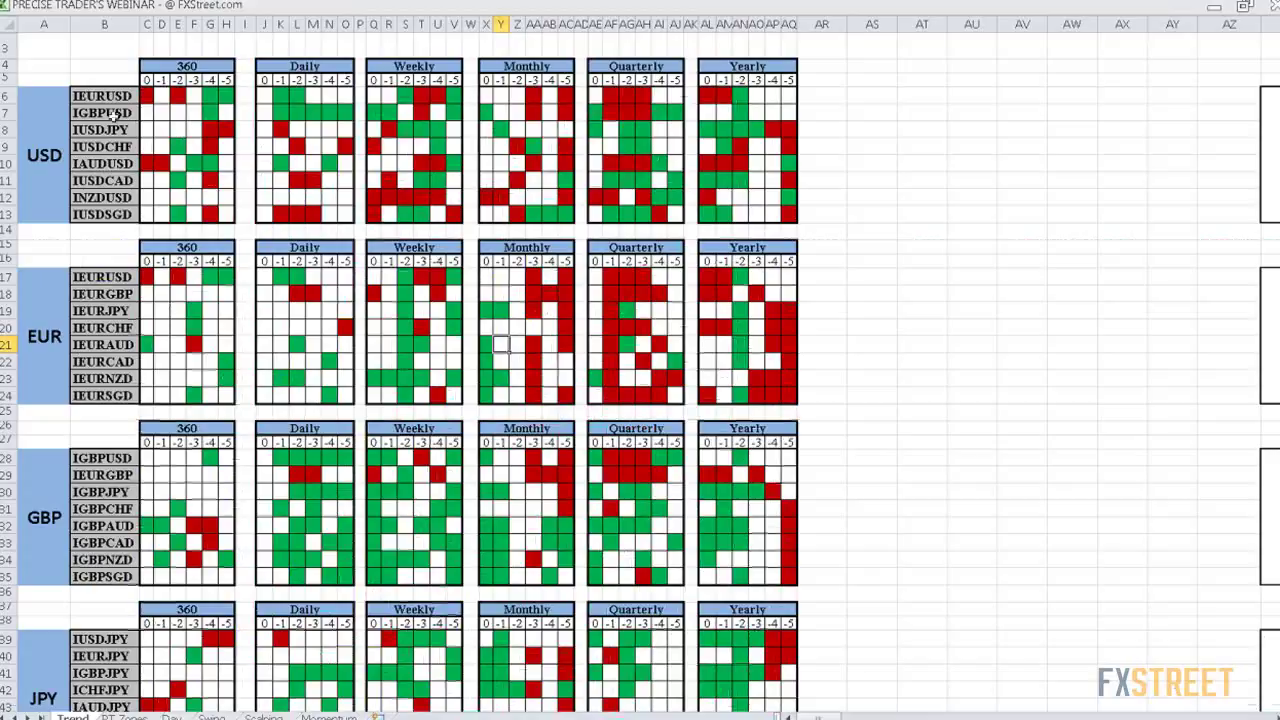
{"action": "left_click", "coordinate": [5, 96]}
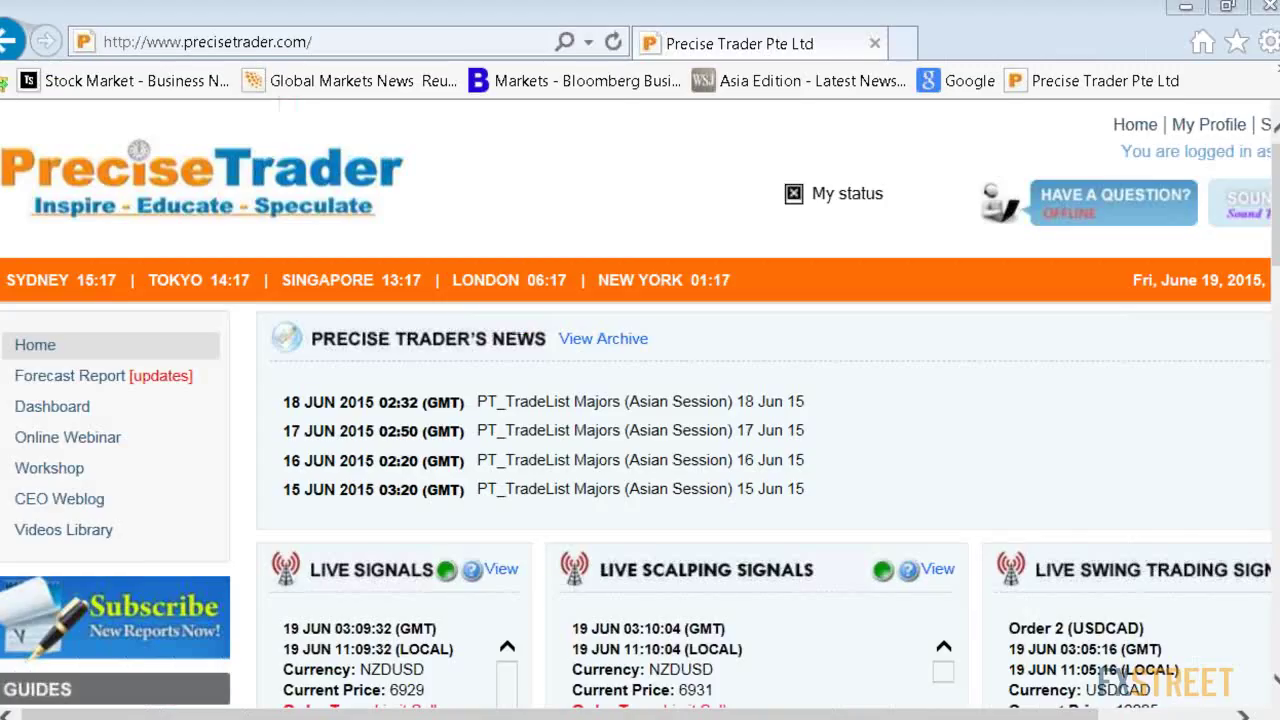
- Switch to the Precise Trader website and open its currency dashboard at the USD support and resistance levels
{"action": "left_click", "coordinate": [86, 408]}
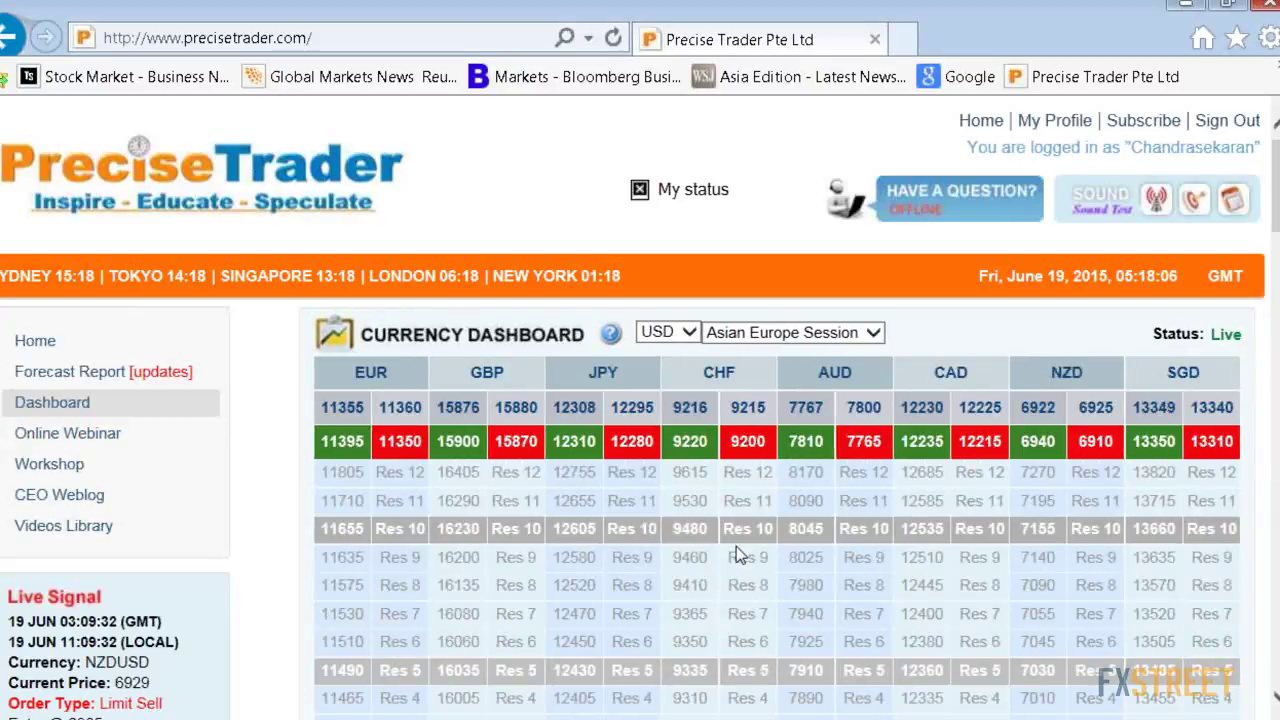
{"action": "scroll", "coordinate": [737, 554], "scroll_direction": "down", "scroll_amount": 1}
{"action": "scroll", "coordinate": [736, 551], "scroll_direction": "down", "scroll_amount": 4}
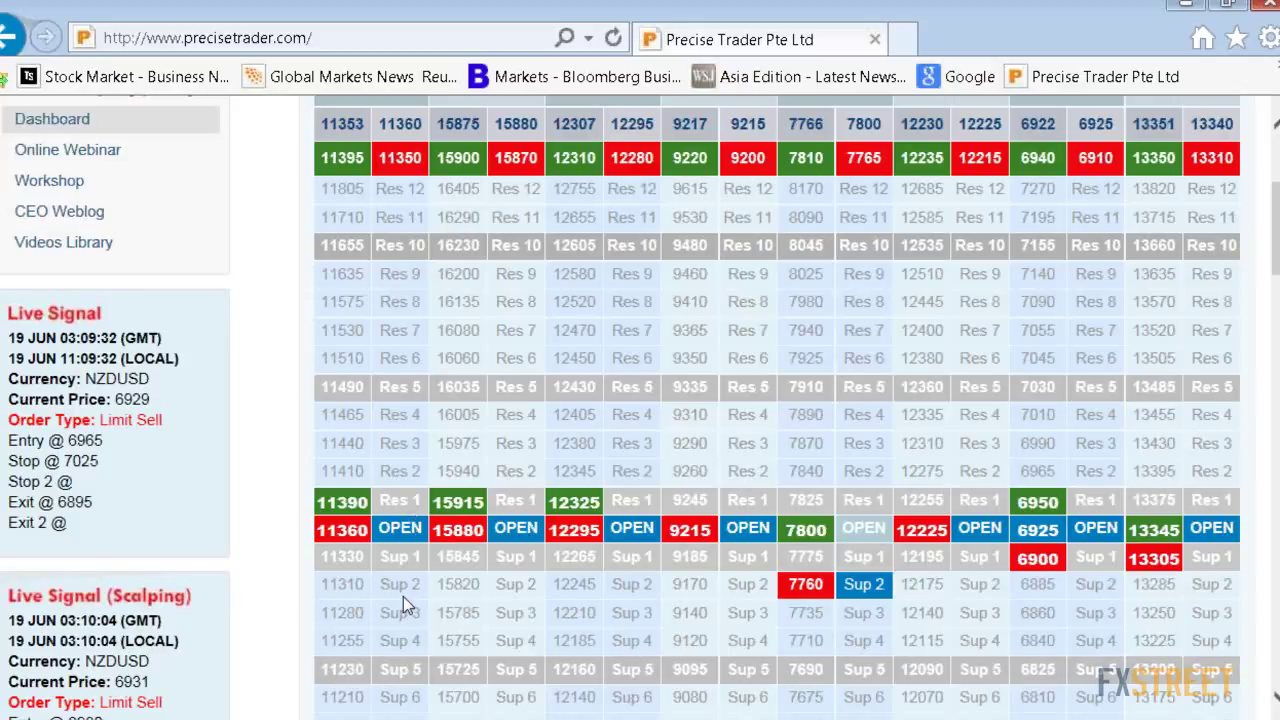
- Highlight the EUR support and resistance levels 11310, 11410 and 11330 one after another in the current dashboard
{"action": "left_click_drag", "start_coordinate": [330, 590], "coordinate": [370, 592]}
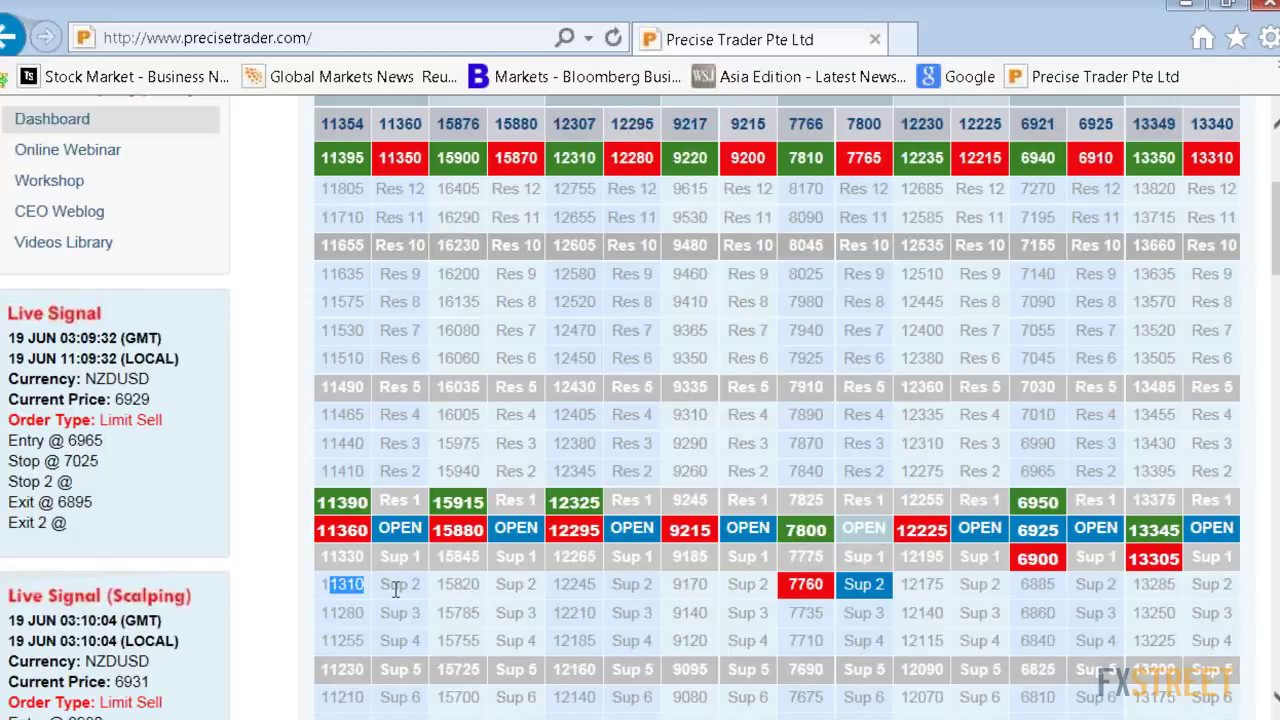
{"action": "left_click", "coordinate": [396, 589]}
{"action": "double_click", "coordinate": [325, 470]}
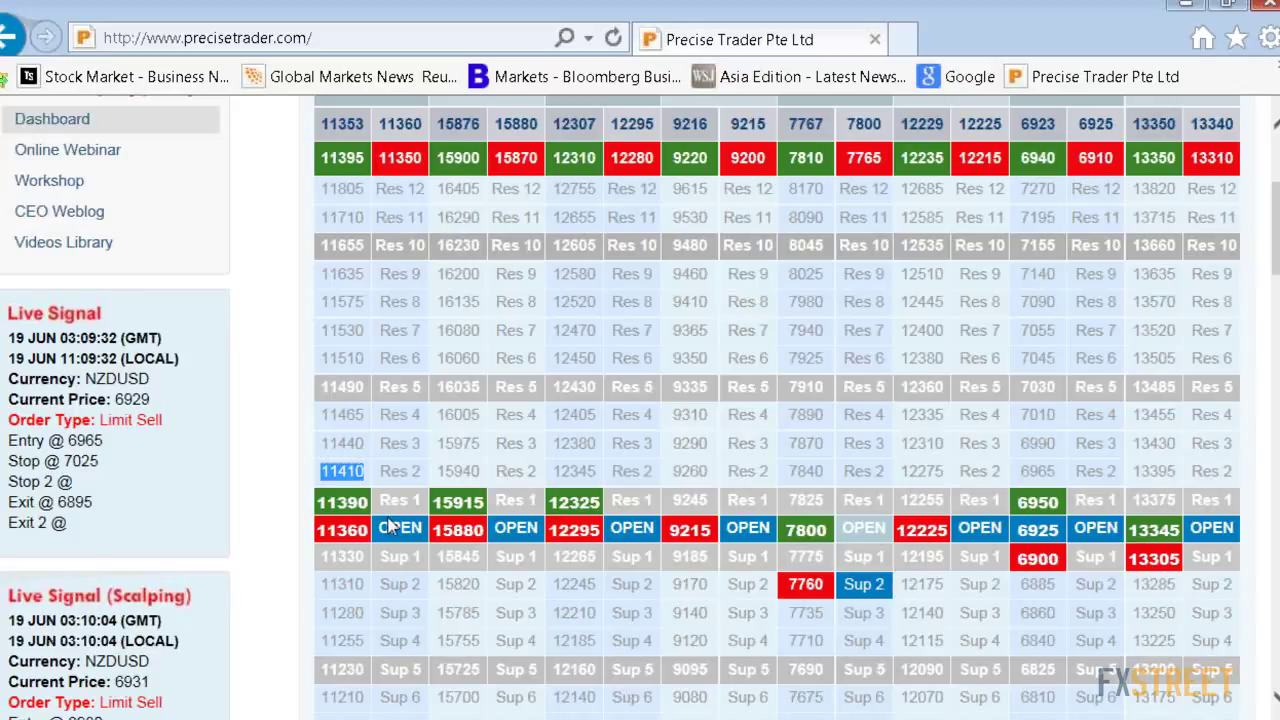
{"action": "left_click", "coordinate": [369, 587]}
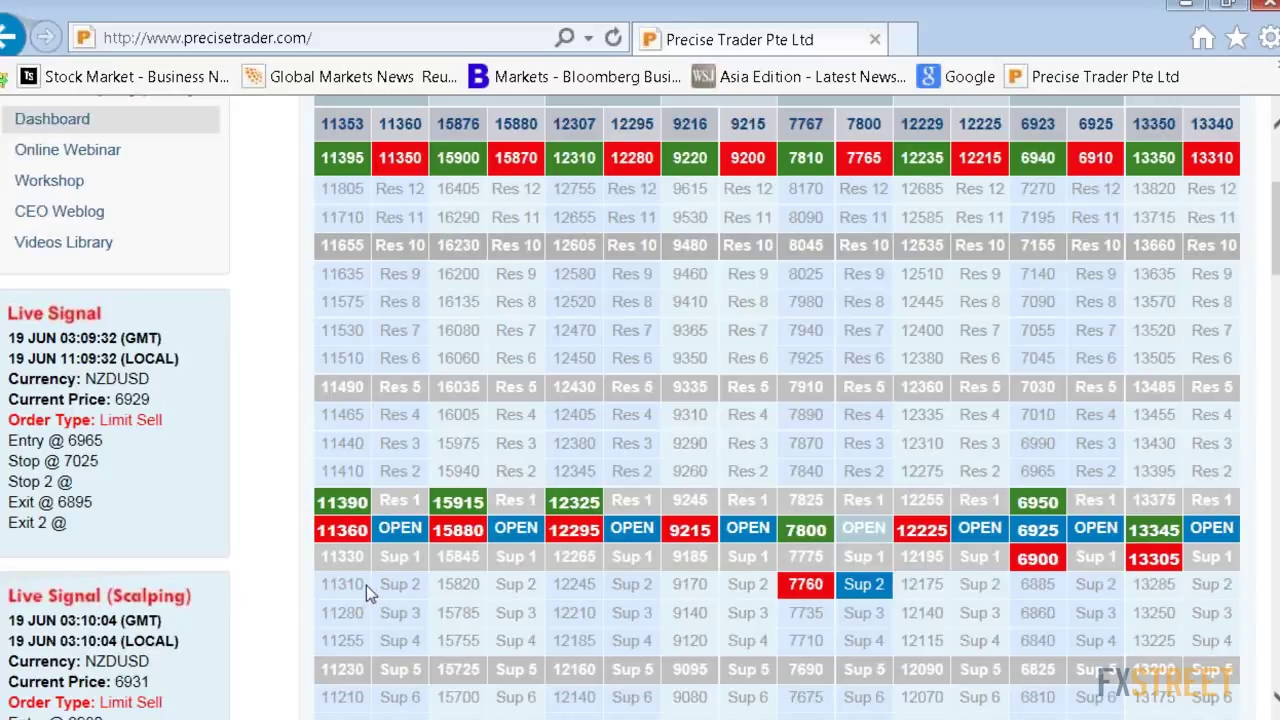
{"action": "double_click", "coordinate": [350, 584]}
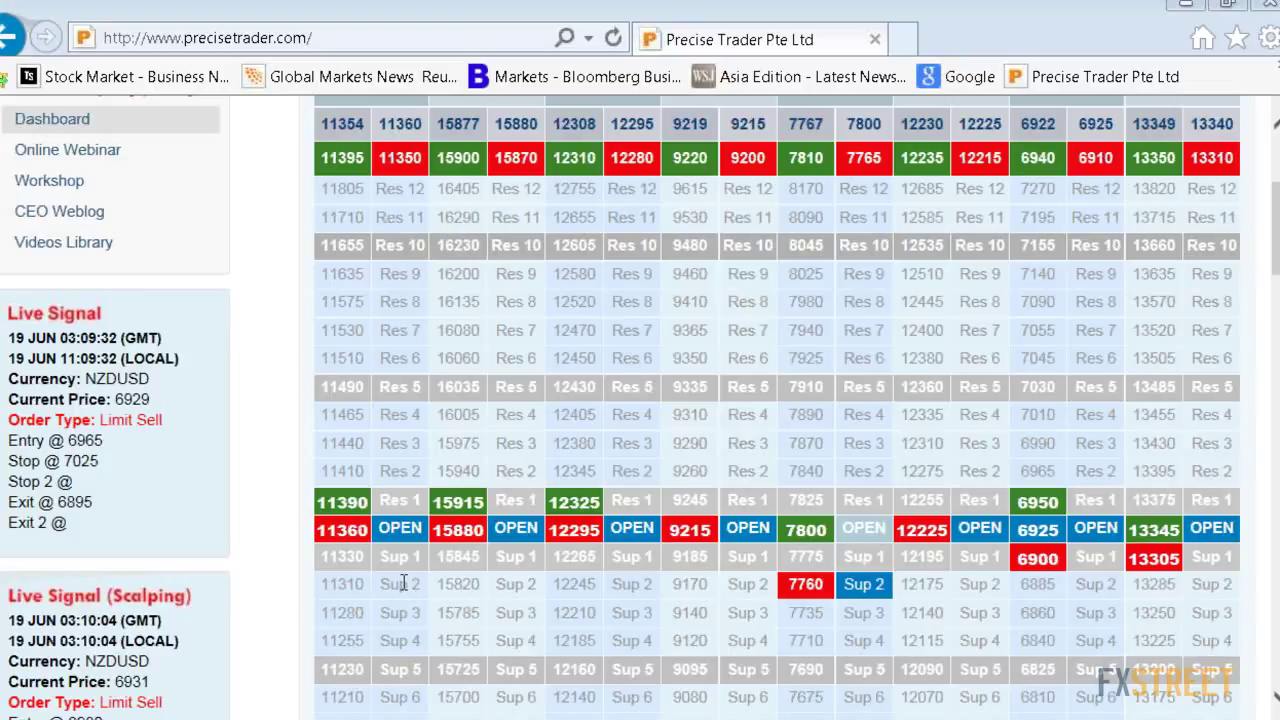
{"action": "double_click", "coordinate": [340, 558]}
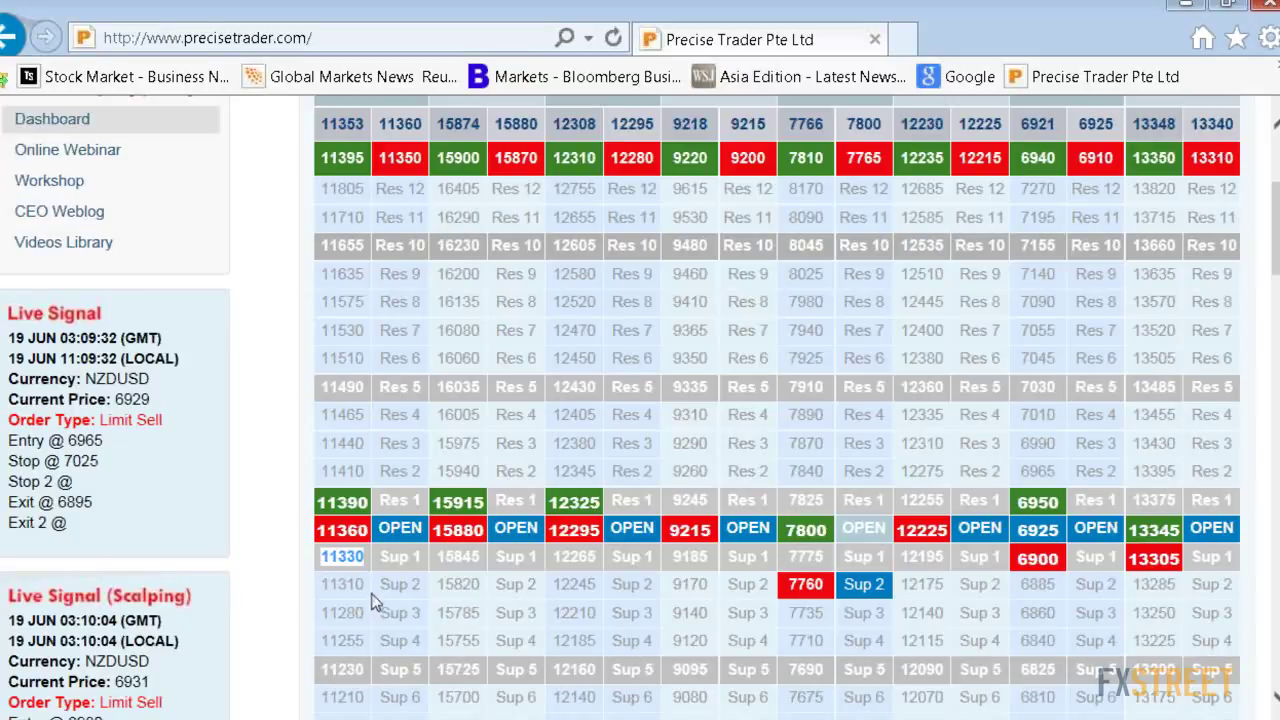
{"action": "double_click", "coordinate": [328, 588]}
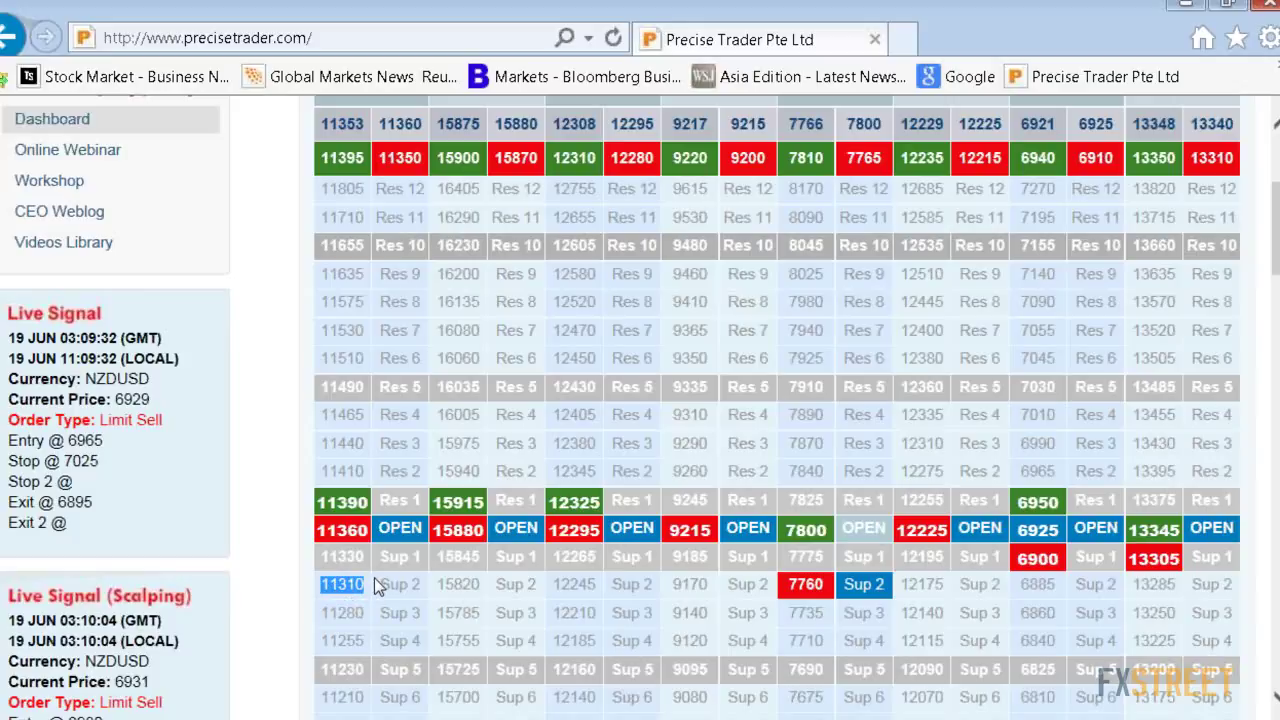
- Highlight the EUR Sup 5 level in the current dashboard
{"action": "scroll", "coordinate": [374, 577], "scroll_direction": "down", "scroll_amount": 1}
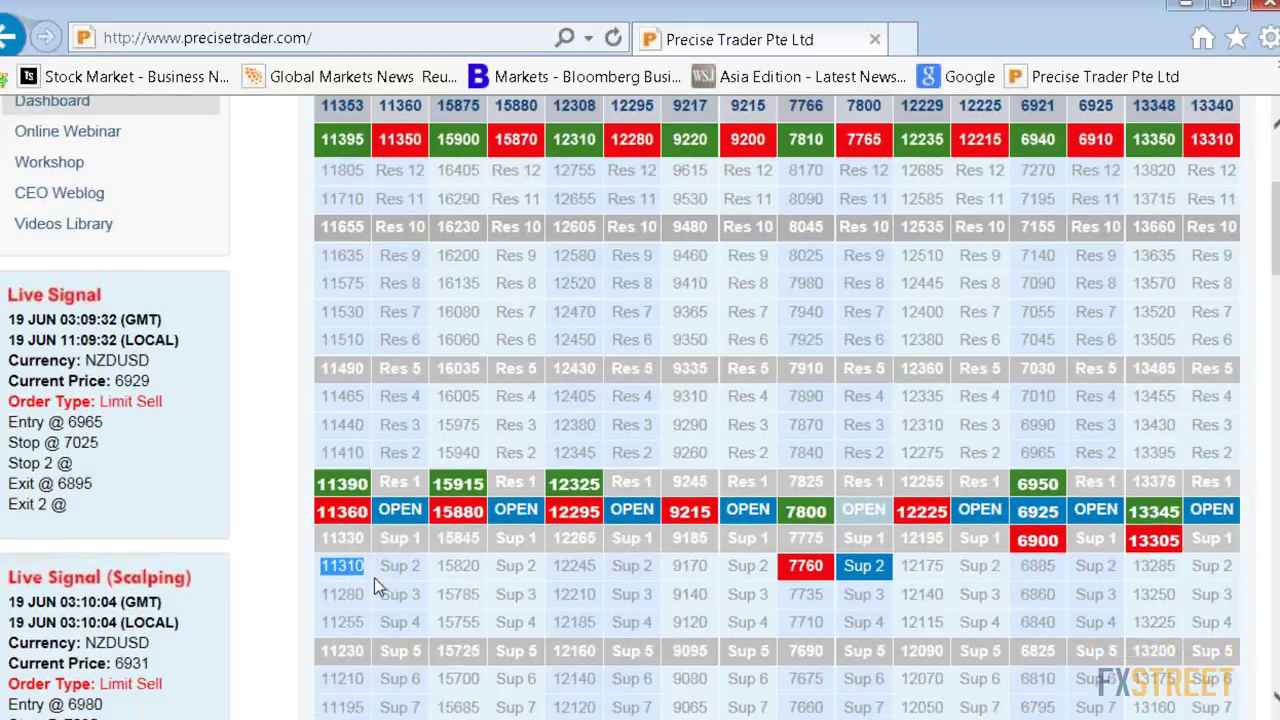
{"action": "scroll", "coordinate": [374, 578], "scroll_direction": "down", "scroll_amount": 2}
{"action": "double_click", "coordinate": [364, 576]}
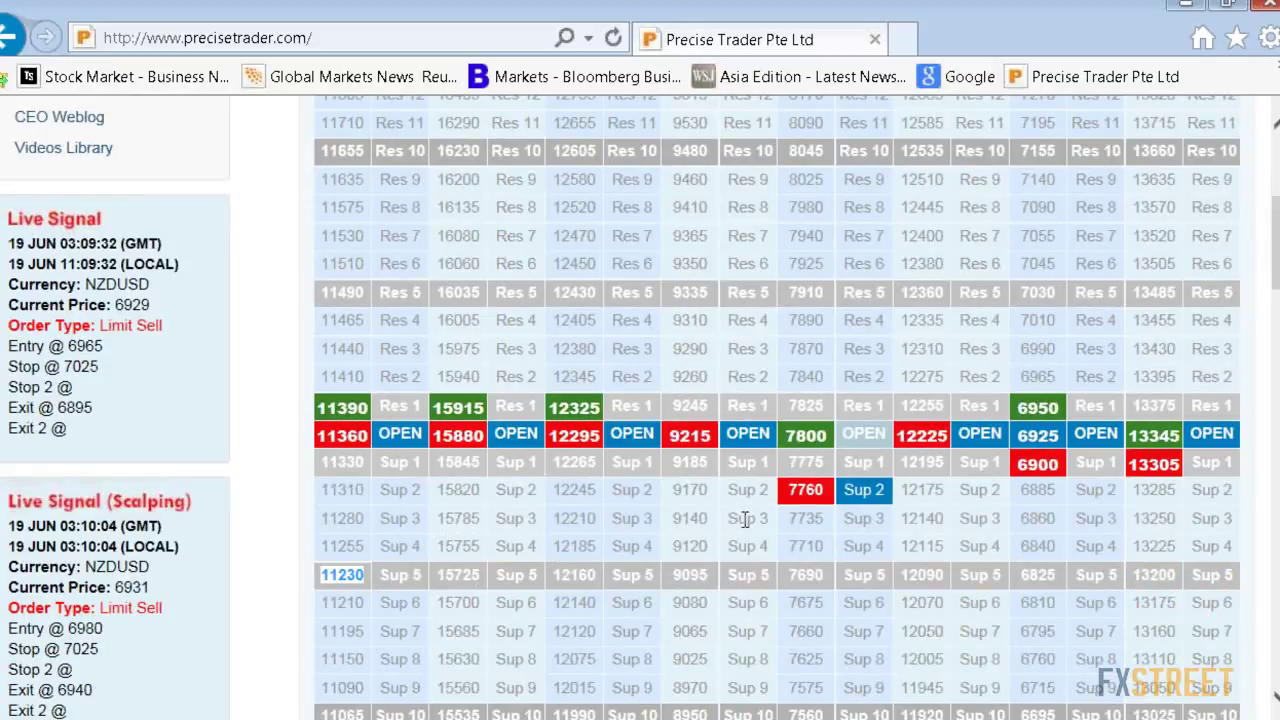
- Examine the close, high and low levels in the Prior Day Dashboard for 18th June 2015
{"action": "scroll", "coordinate": [745, 519], "scroll_direction": "down", "scroll_amount": 1}
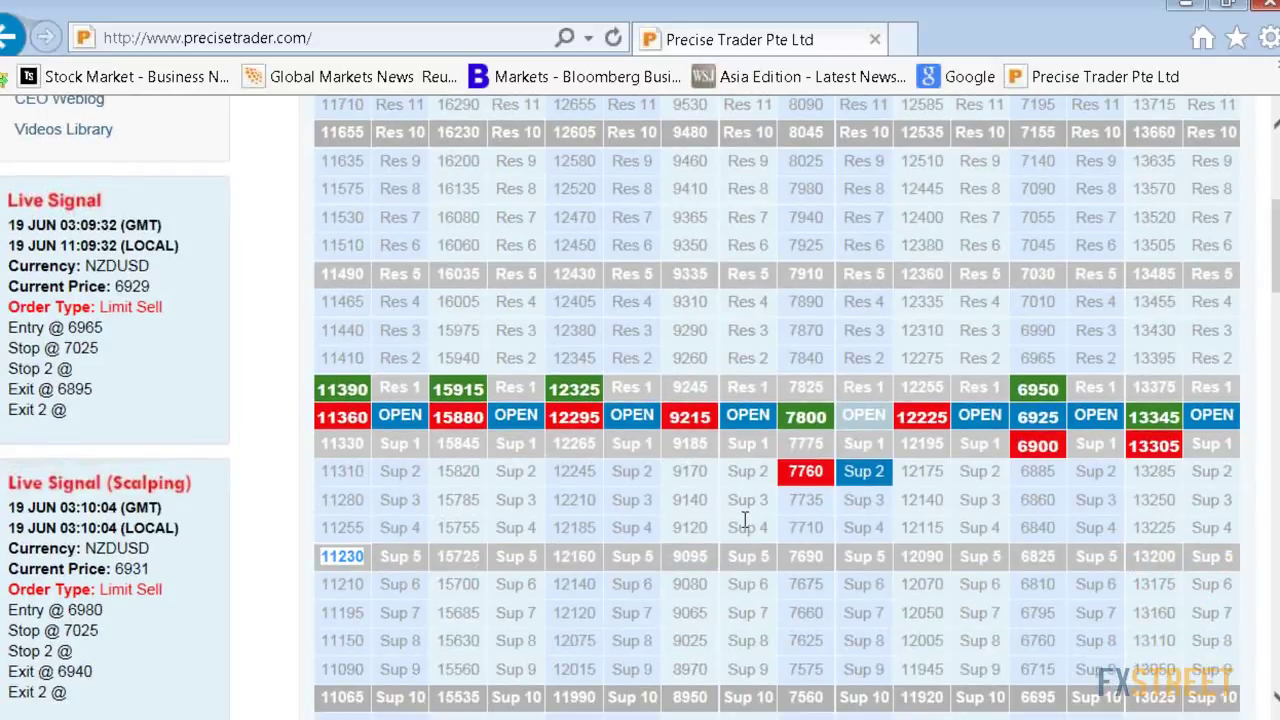
{"action": "scroll", "coordinate": [743, 519], "scroll_direction": "down", "scroll_amount": 2}
{"action": "scroll", "coordinate": [800, 460], "scroll_direction": "down", "scroll_amount": 5}
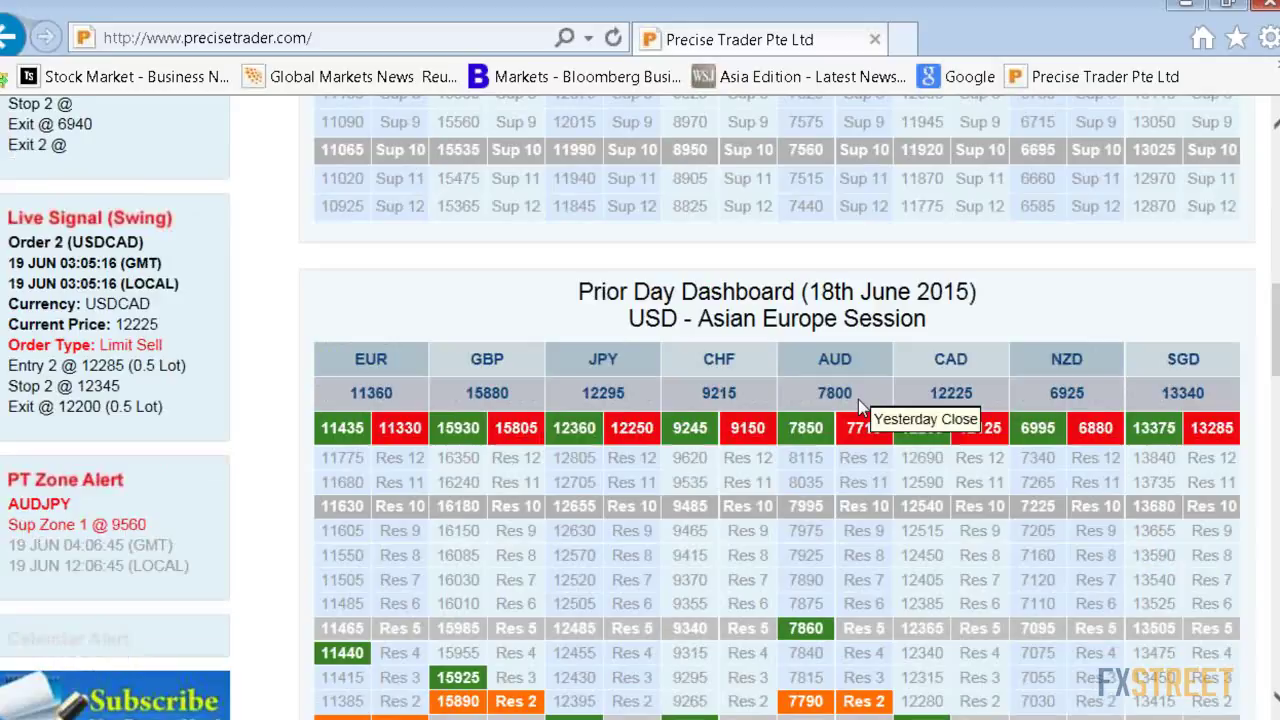
{"action": "scroll", "coordinate": [858, 399], "scroll_direction": "down", "scroll_amount": 5}
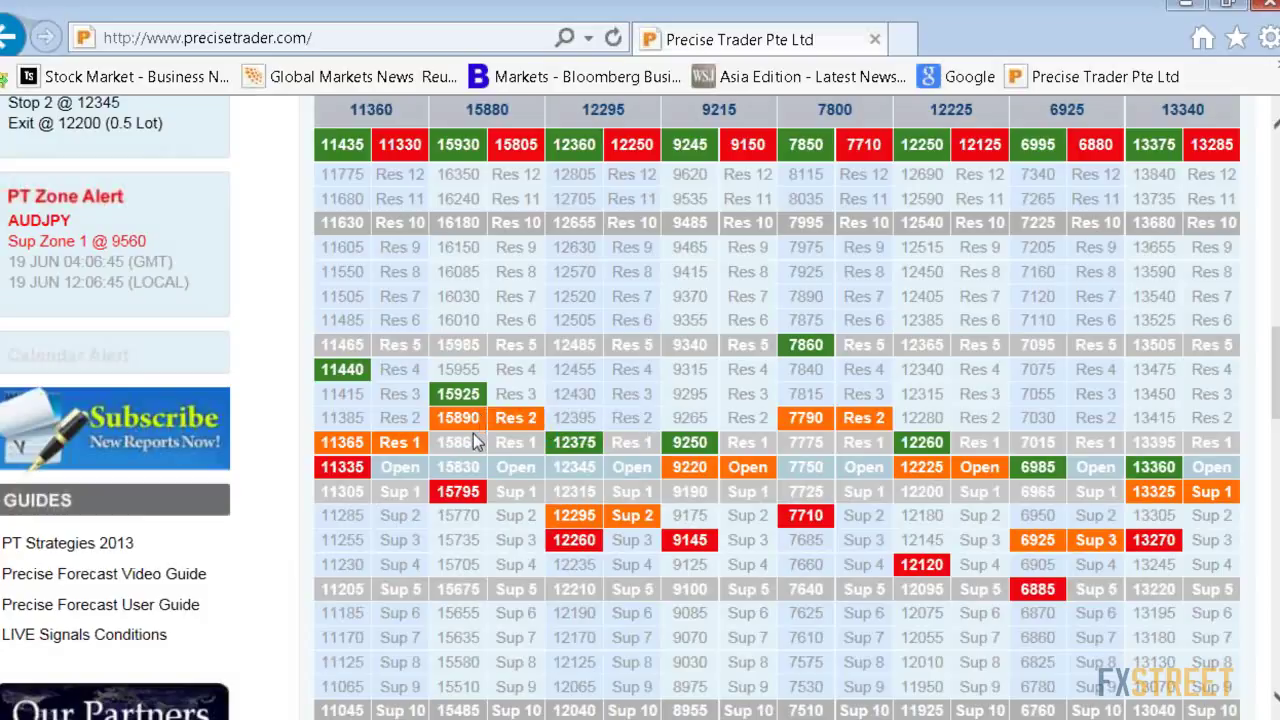
- Return to the current dashboard and highlight the EUR Sup 1 and Sup 5 levels
{"action": "scroll", "coordinate": [473, 433], "scroll_direction": "up", "scroll_amount": 12}
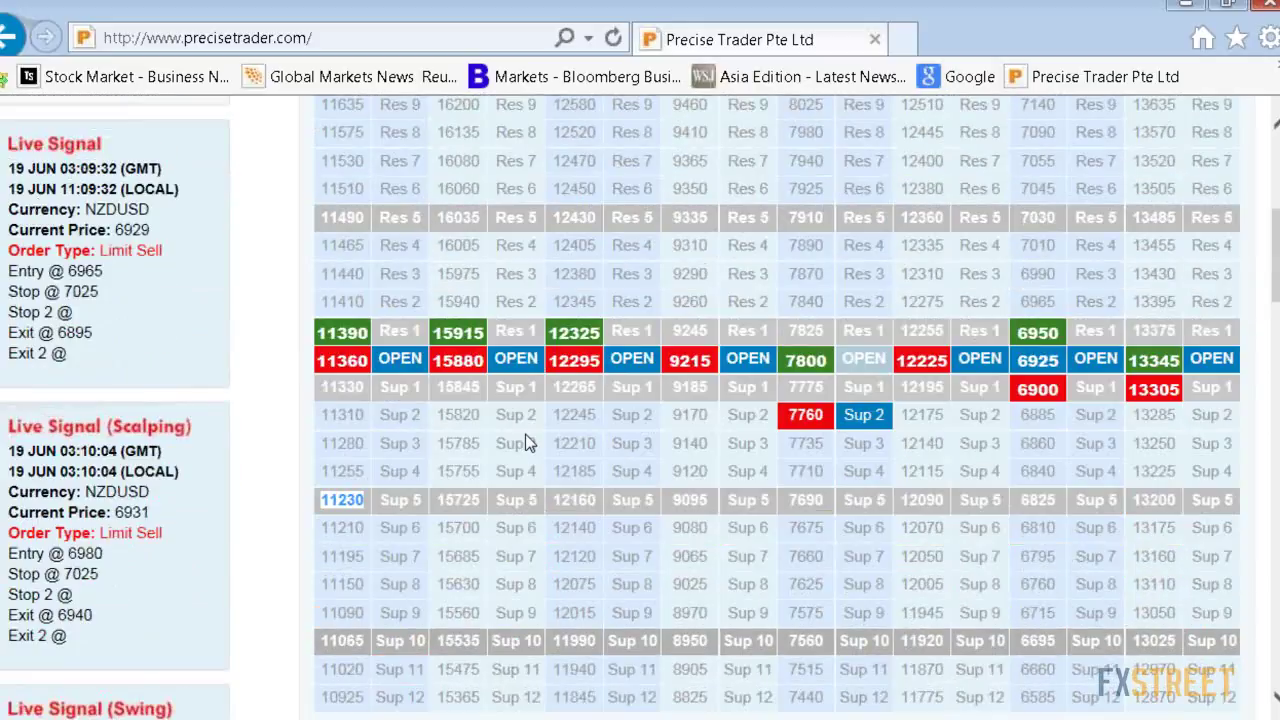
{"action": "scroll", "coordinate": [527, 443], "scroll_direction": "up", "scroll_amount": 3}
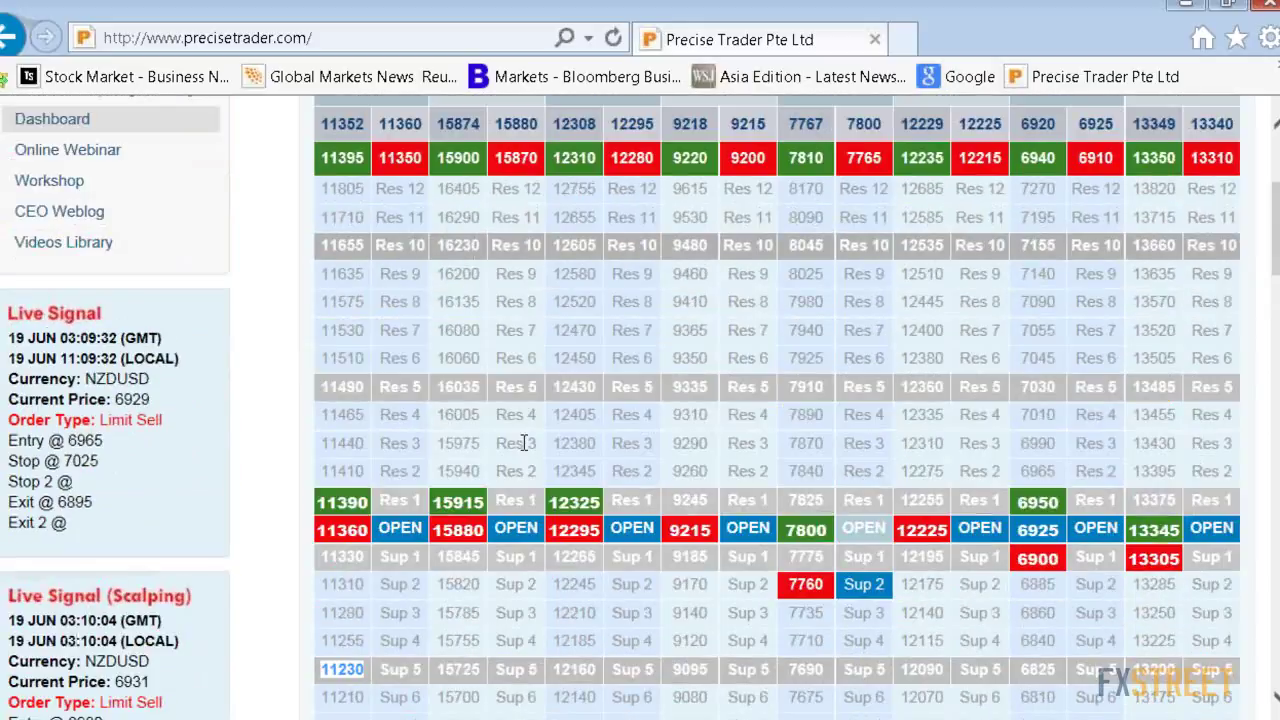
{"action": "scroll", "coordinate": [524, 443], "scroll_direction": "down", "scroll_amount": 2}
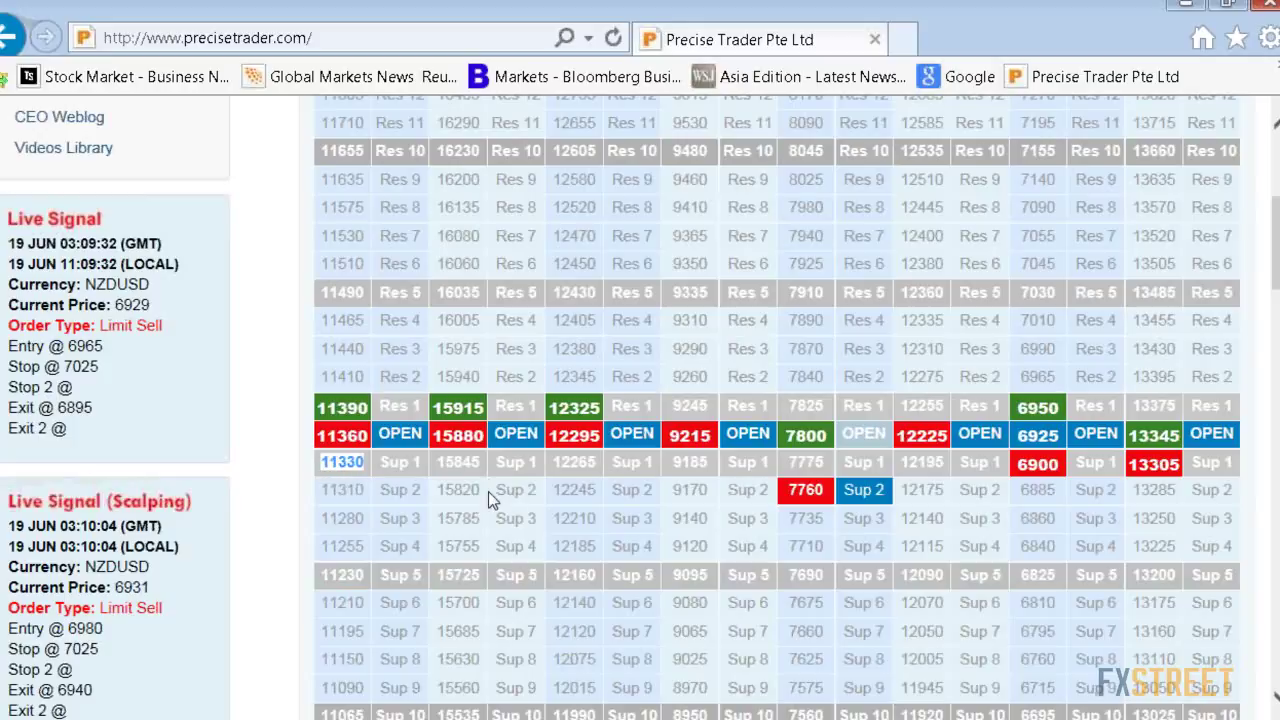
{"action": "double_click", "coordinate": [365, 577]}
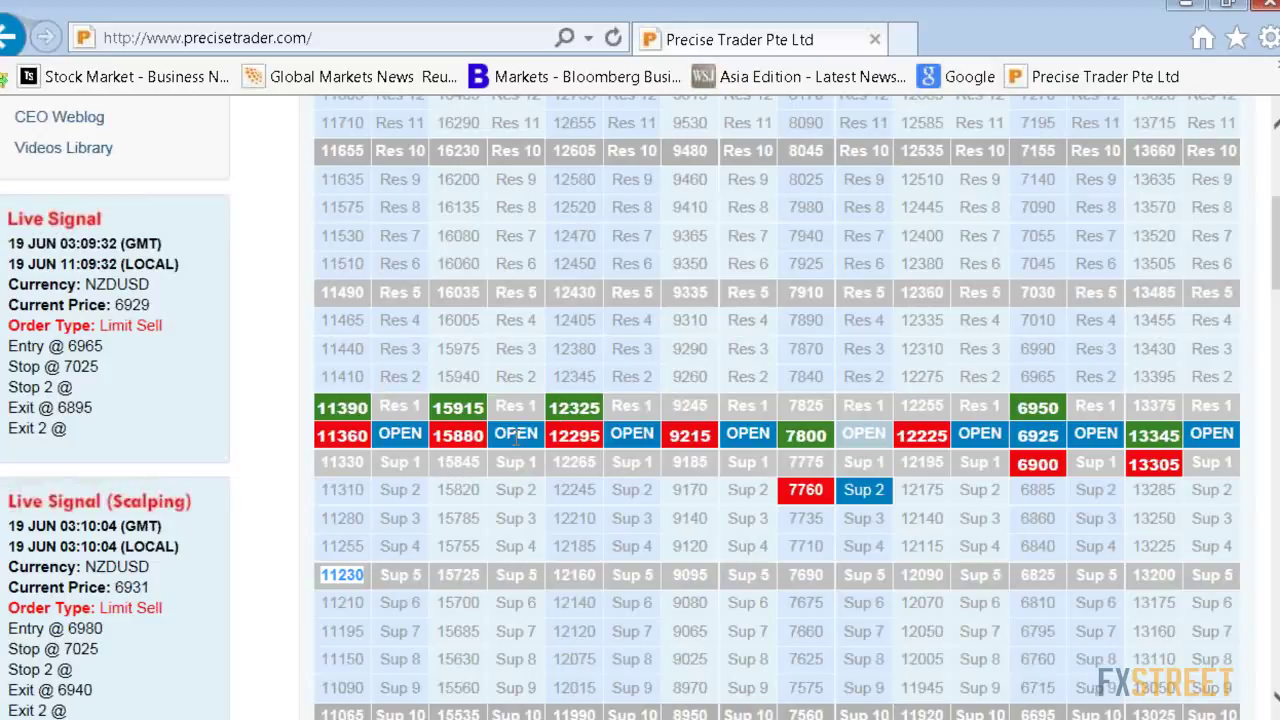
- Compare the current support levels with the Prior Day Dashboard and highlight the prior day's EUR Sup 4 level
{"action": "scroll", "coordinate": [516, 433], "scroll_direction": "down", "scroll_amount": 1}
{"action": "scroll", "coordinate": [516, 437], "scroll_direction": "down", "scroll_amount": 3}
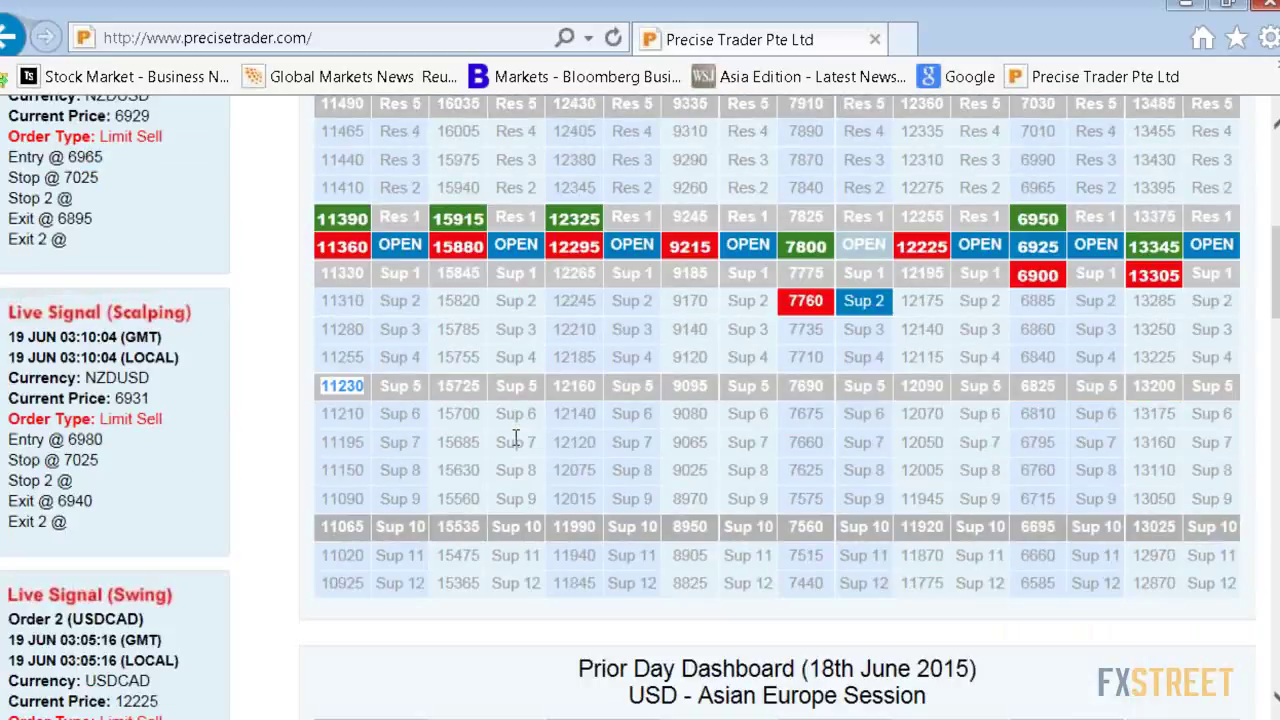
{"action": "scroll", "coordinate": [516, 437], "scroll_direction": "down", "scroll_amount": 6}
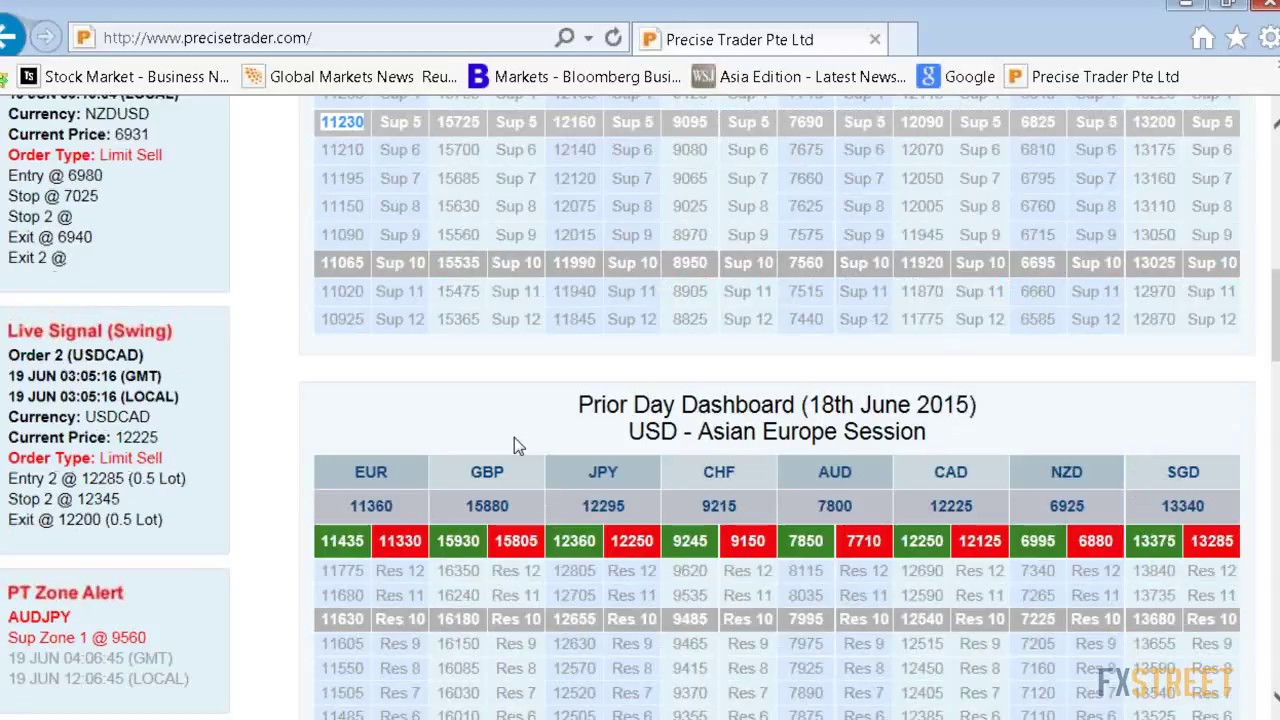
{"action": "scroll", "coordinate": [480, 445], "scroll_direction": "up", "scroll_amount": 4}
{"action": "scroll", "coordinate": [394, 330], "scroll_direction": "down", "scroll_amount": 1}
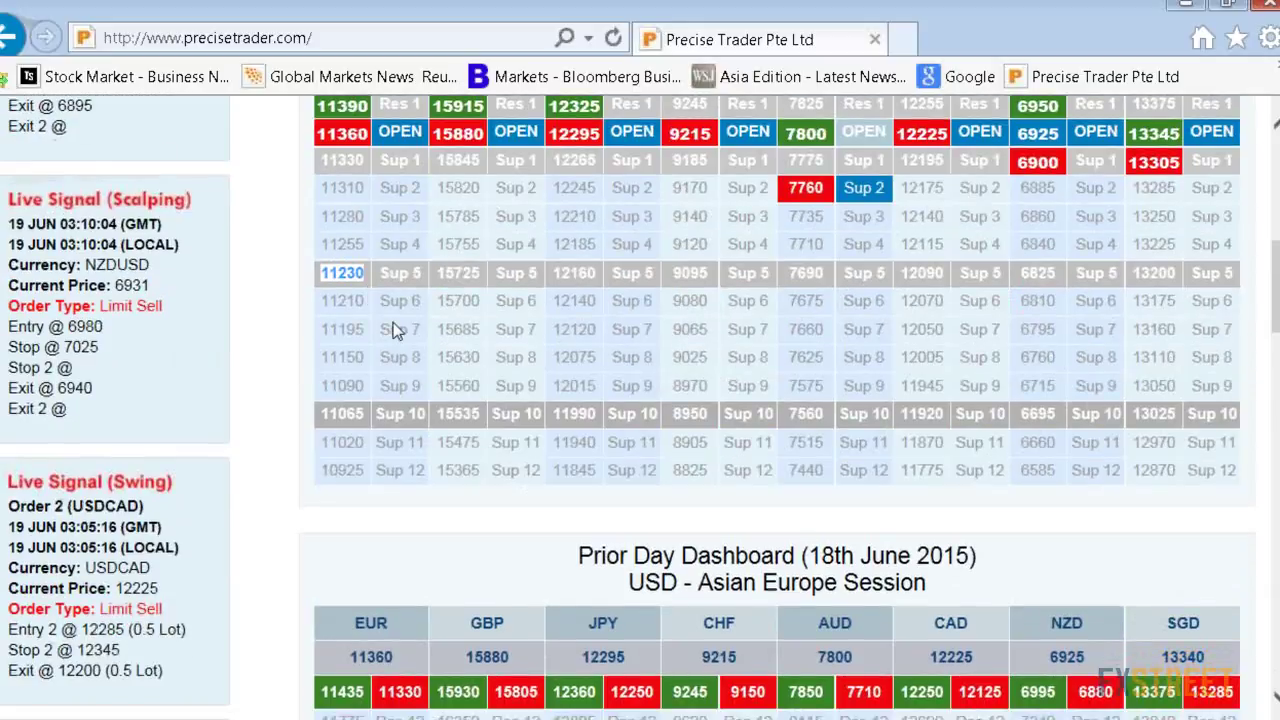
{"action": "scroll", "coordinate": [394, 330], "scroll_direction": "down", "scroll_amount": 4}
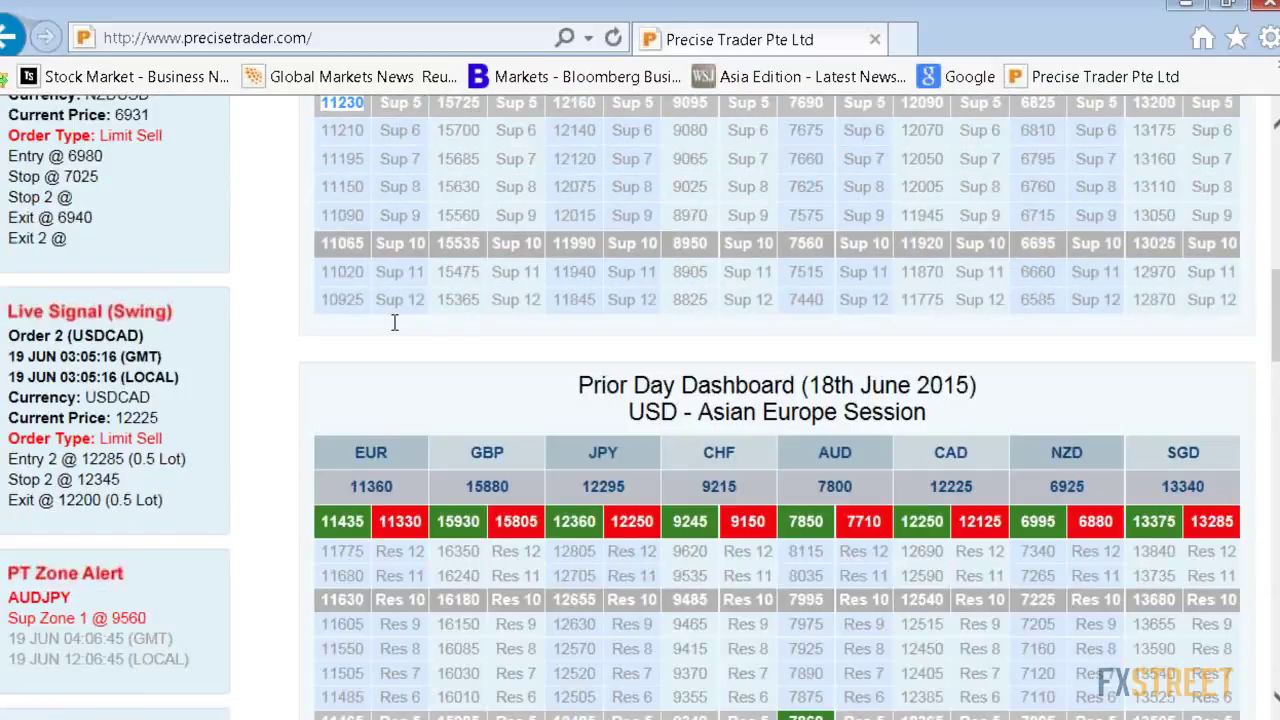
{"action": "scroll", "coordinate": [394, 322], "scroll_direction": "down", "scroll_amount": 2}
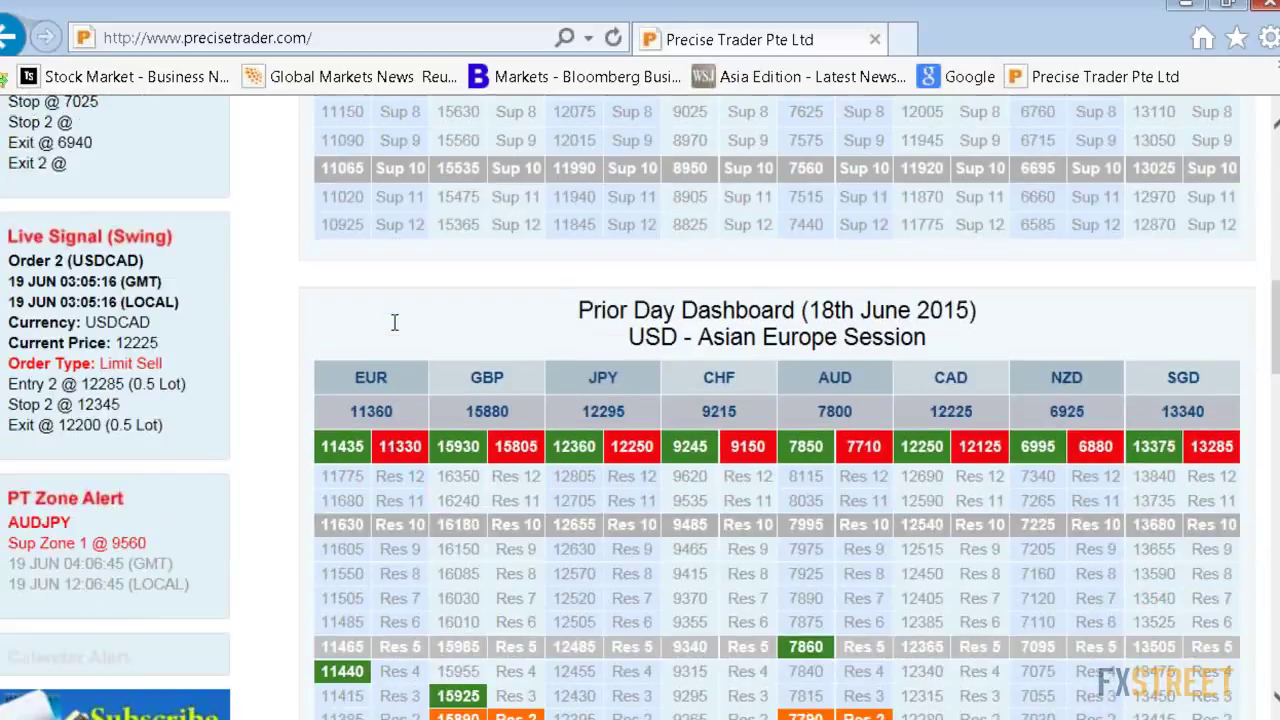
{"action": "scroll", "coordinate": [394, 322], "scroll_direction": "down", "scroll_amount": 5}
{"action": "scroll", "coordinate": [394, 322], "scroll_direction": "down", "scroll_amount": 4}
{"action": "left_click_drag", "start_coordinate": [310, 470], "coordinate": [362, 503]}
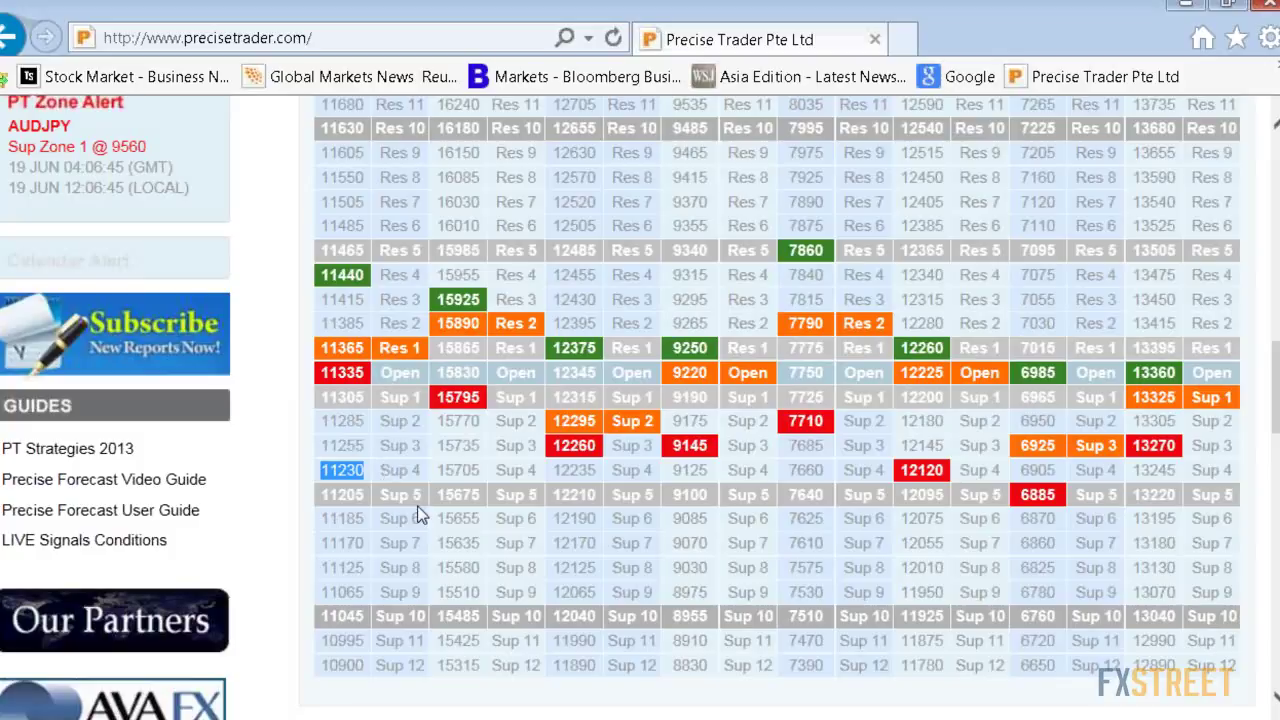
- Compare the EUR Sup 5 level in the current dashboard with the one in the Prior Day Dashboard
{"action": "scroll", "coordinate": [417, 505], "scroll_direction": "up", "scroll_amount": 1}
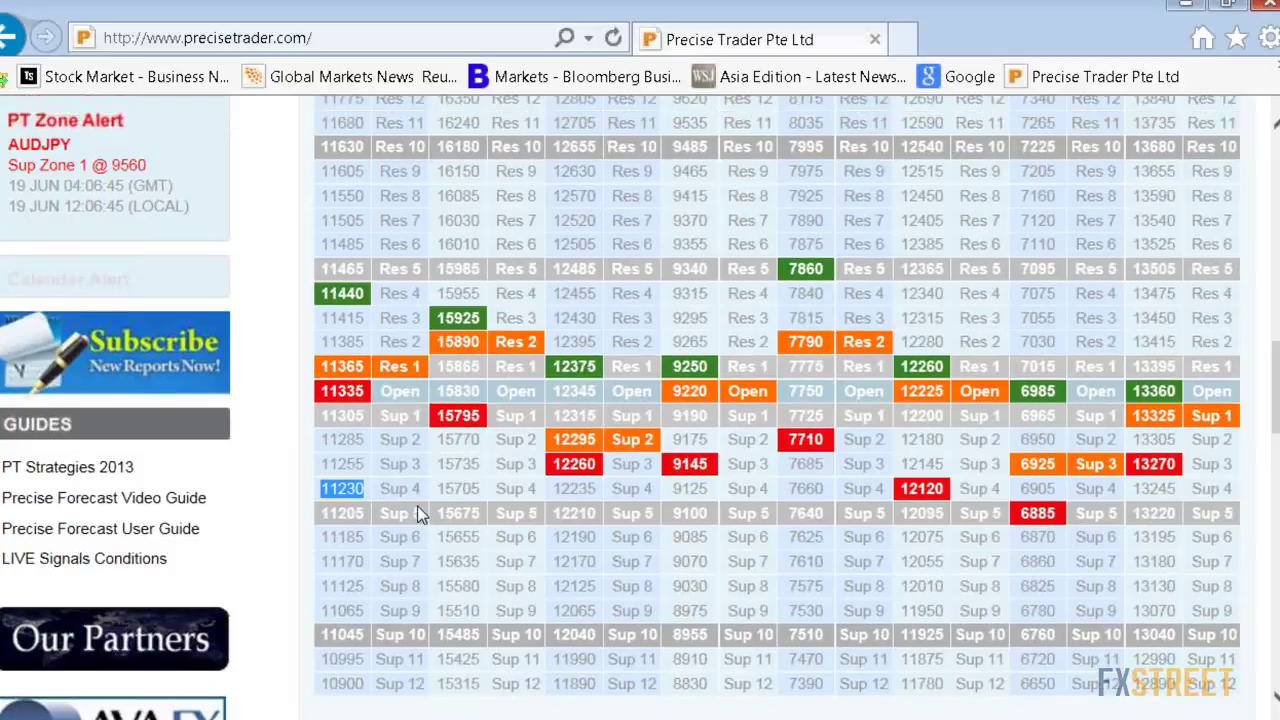
{"action": "scroll", "coordinate": [507, 533], "scroll_direction": "up", "scroll_amount": 5}
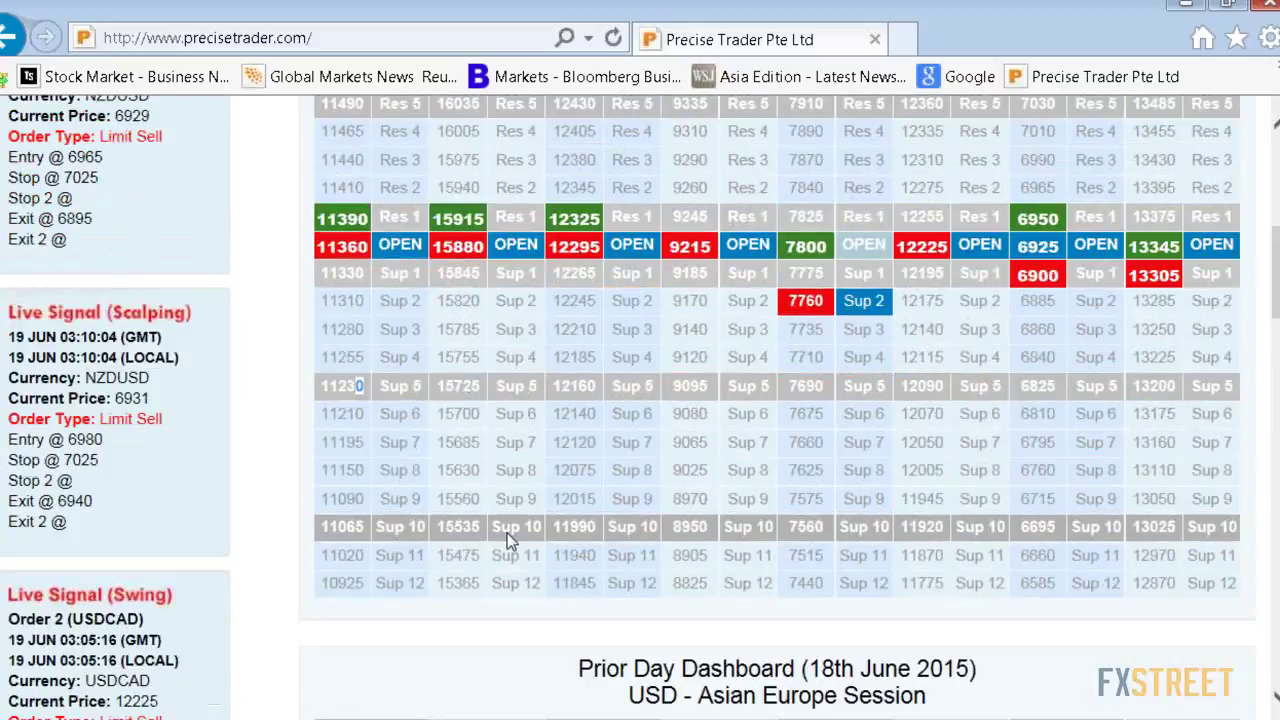
{"action": "scroll", "coordinate": [507, 533], "scroll_direction": "down", "scroll_amount": 5}
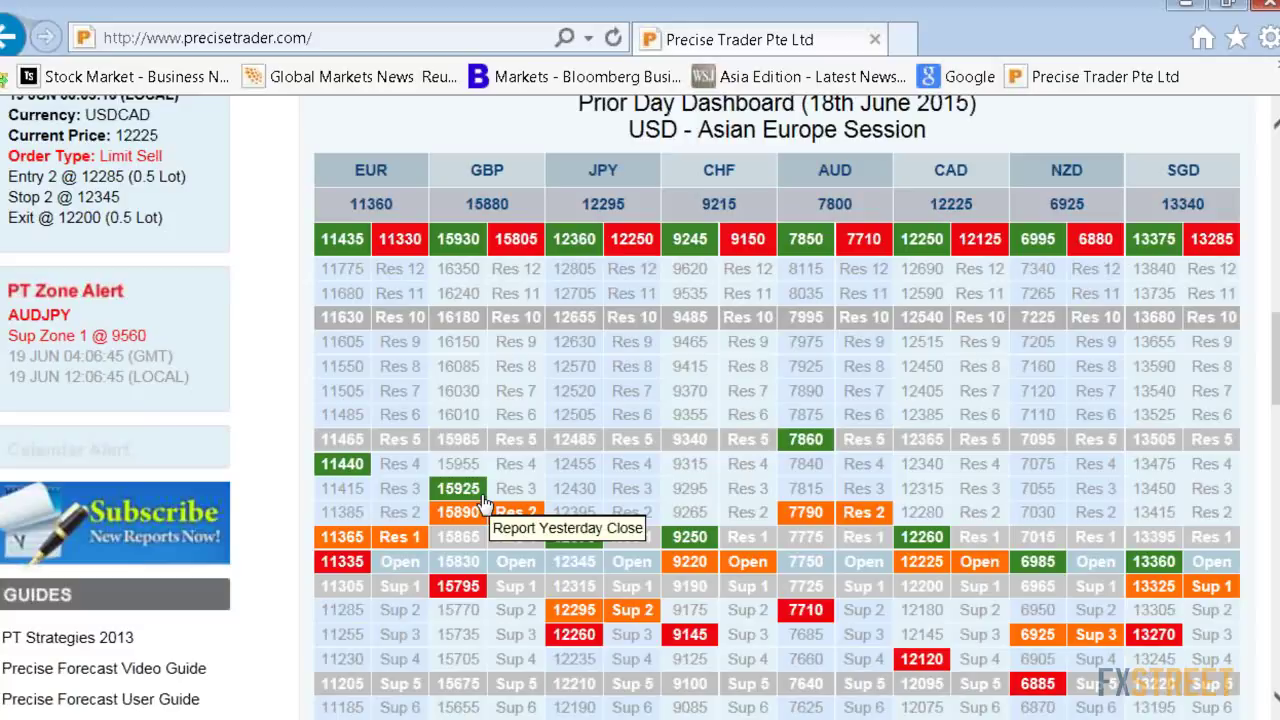
{"action": "scroll", "coordinate": [490, 520], "scroll_direction": "down", "scroll_amount": 1}
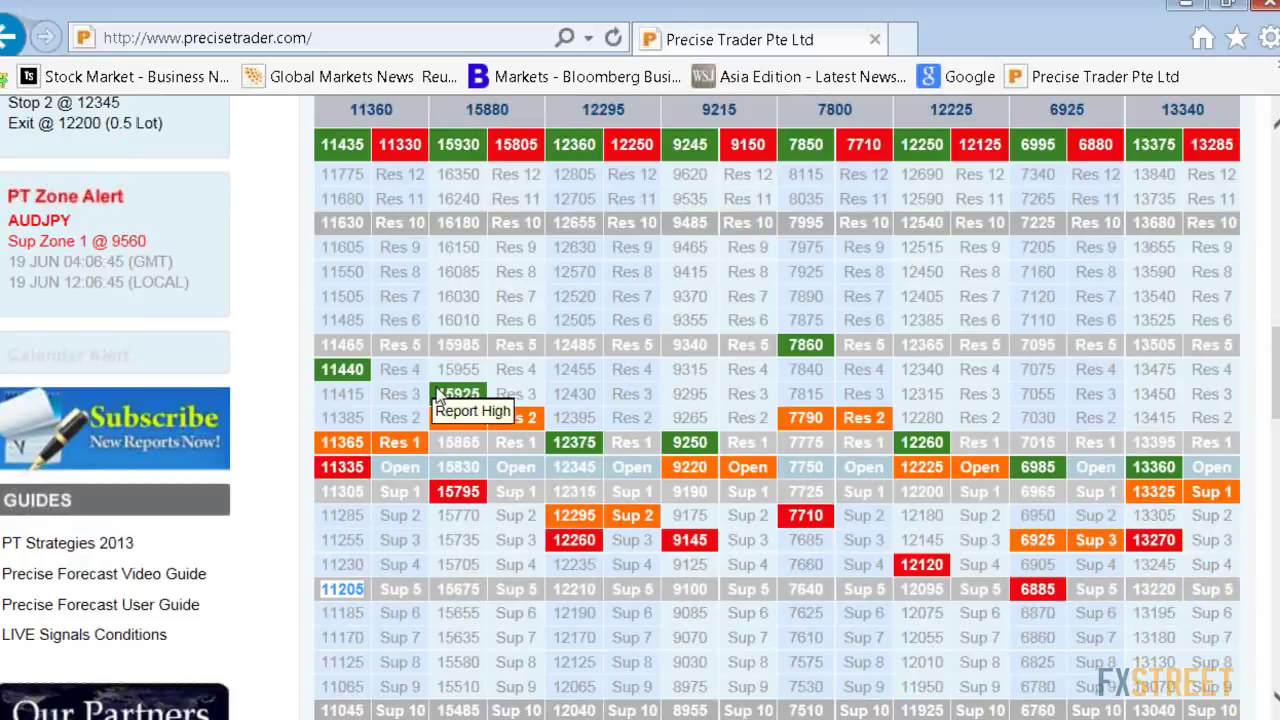
{"action": "scroll", "coordinate": [437, 397], "scroll_direction": "up", "scroll_amount": 1}
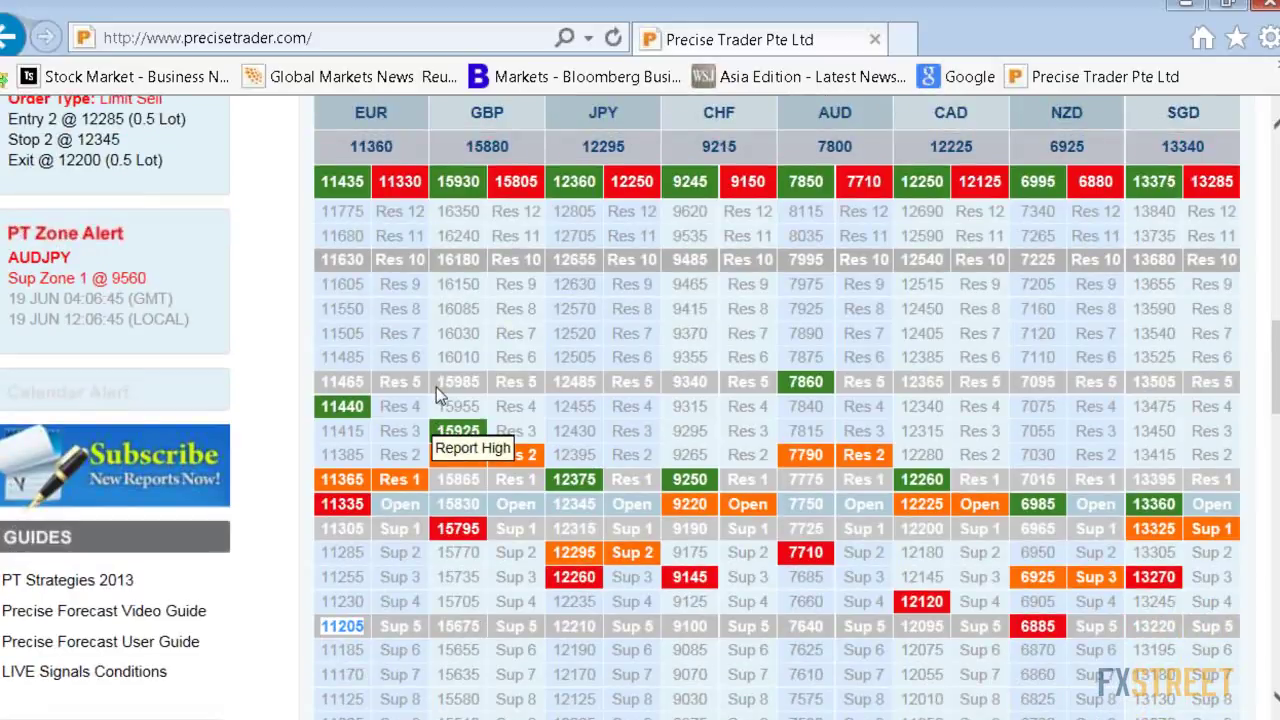
{"action": "scroll", "coordinate": [436, 387], "scroll_direction": "up", "scroll_amount": 1}
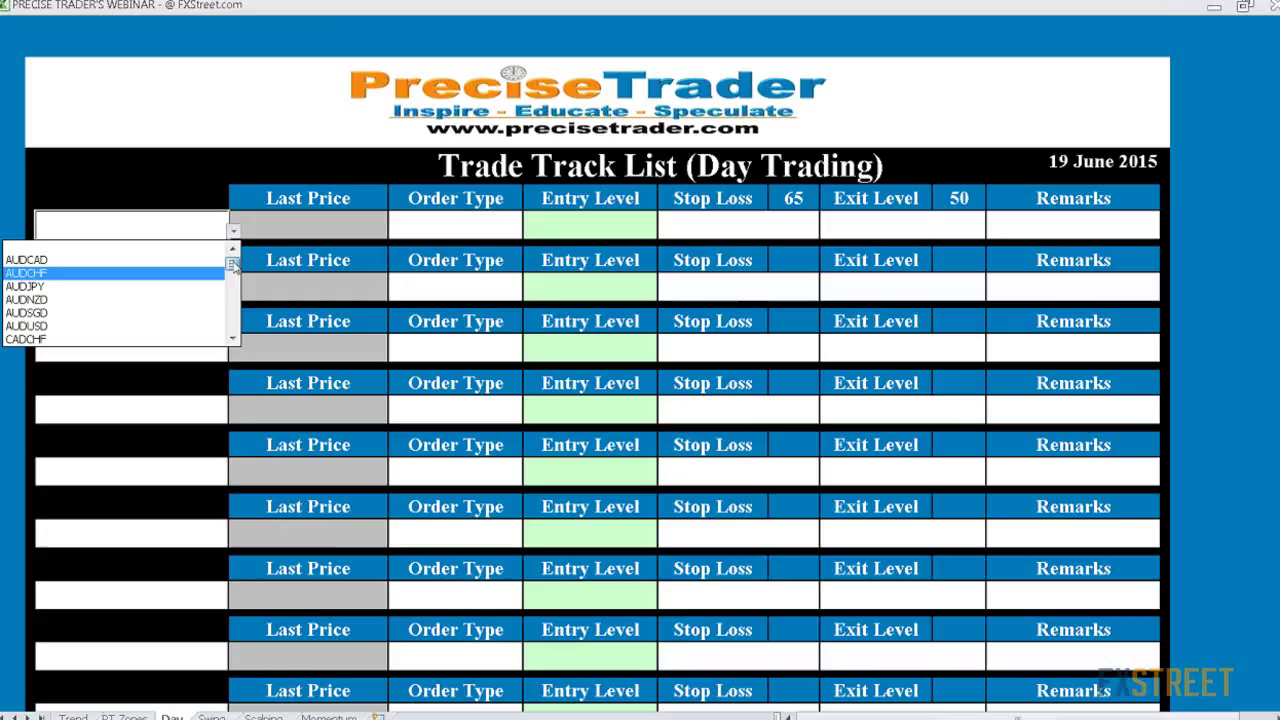
- Switch to the webinar workbook and set the currency pair in the first row of the Day Trading track list to EURUSD
{"action": "scroll", "coordinate": [163, 309], "scroll_direction": "down", "scroll_amount": 3}
{"action": "left_click", "coordinate": [157, 331]}
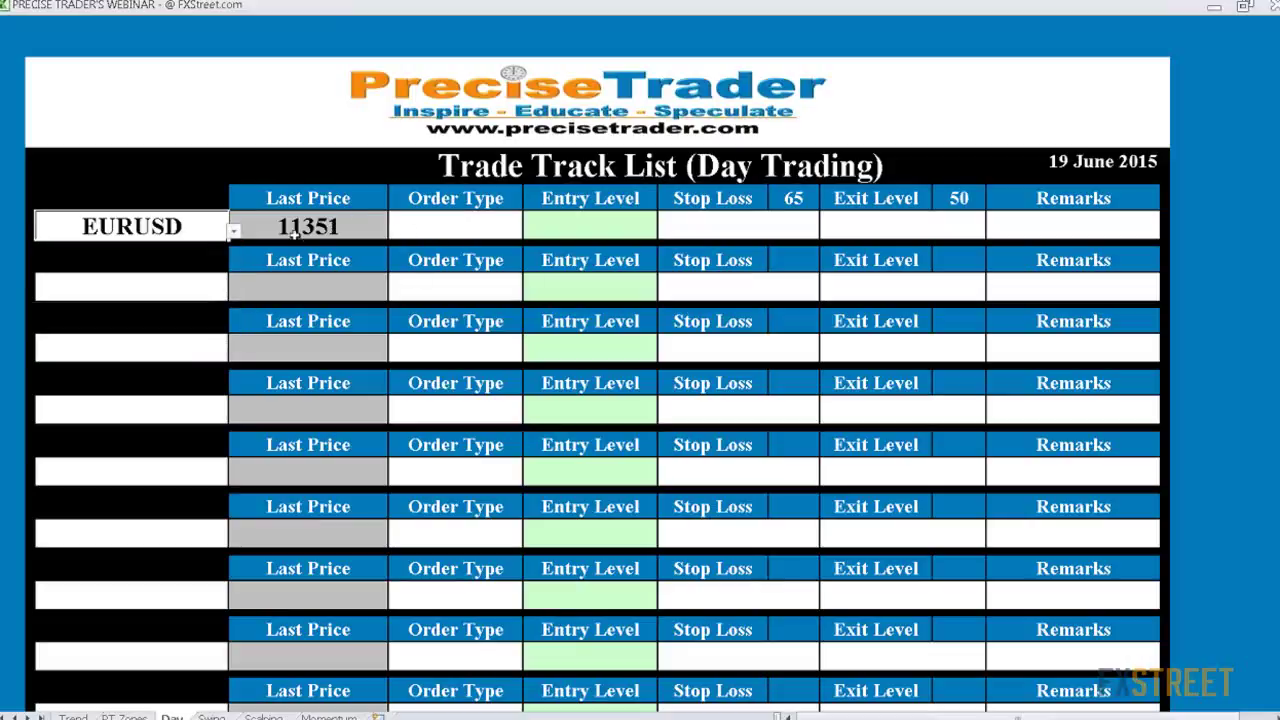
- Check the order type options for the EURUSD row without choosing one, and select its stop loss cell
{"action": "left_click", "coordinate": [497, 234]}
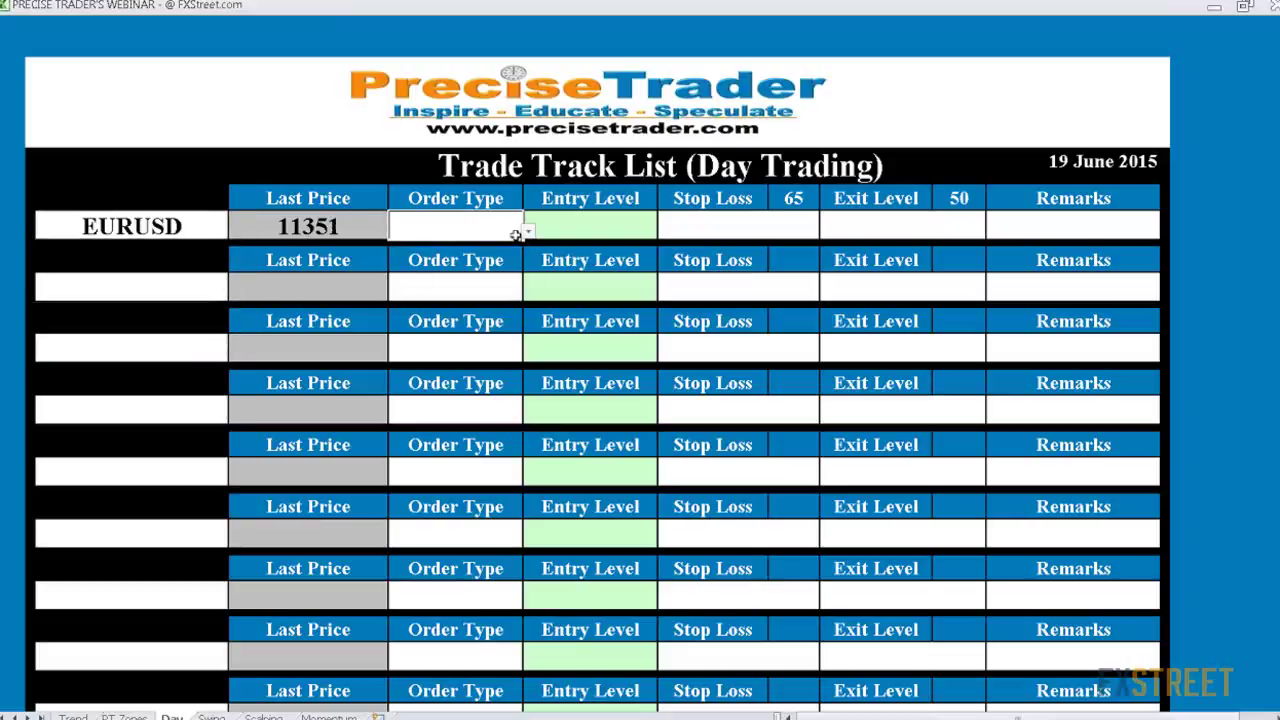
{"action": "left_click", "coordinate": [527, 234]}
{"action": "key", "text": "Escape"}
{"action": "left_click", "coordinate": [732, 218]}
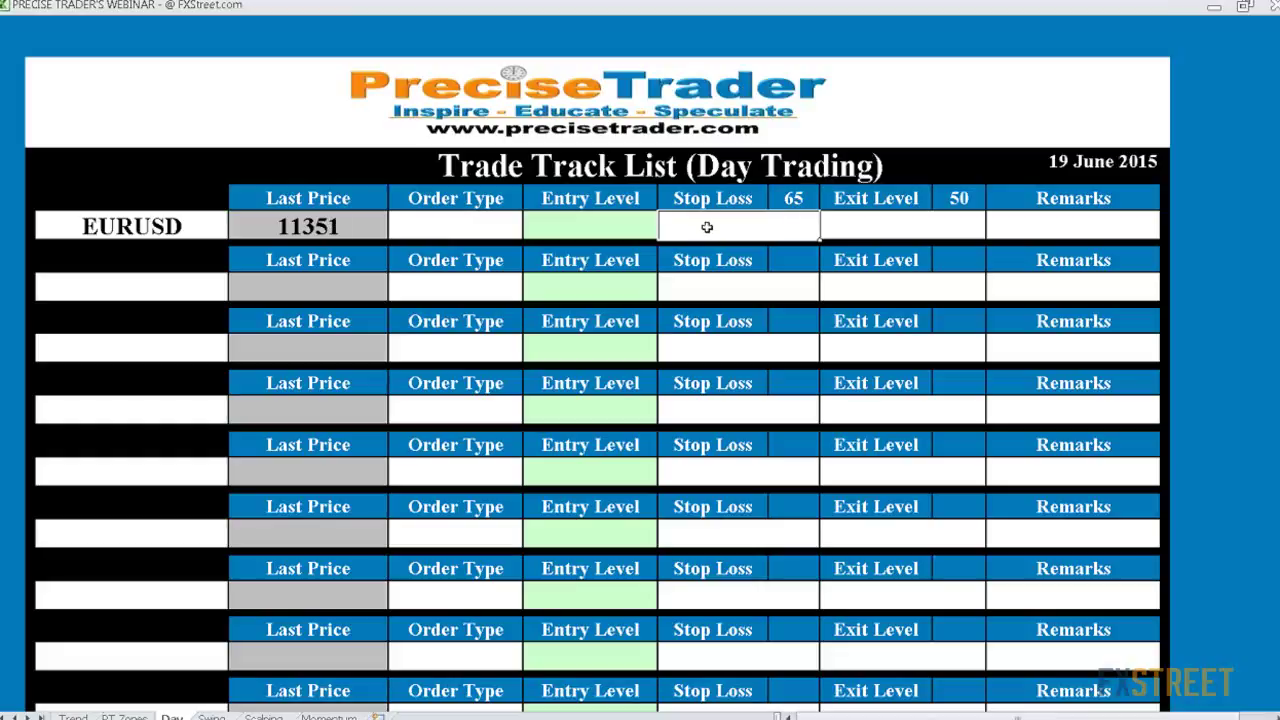
- Set the stop loss of the EURUSD row in the Day Trading track list to 11225
{"action": "type", "text": "11225"}
{"action": "left_click", "coordinate": [847, 350]}
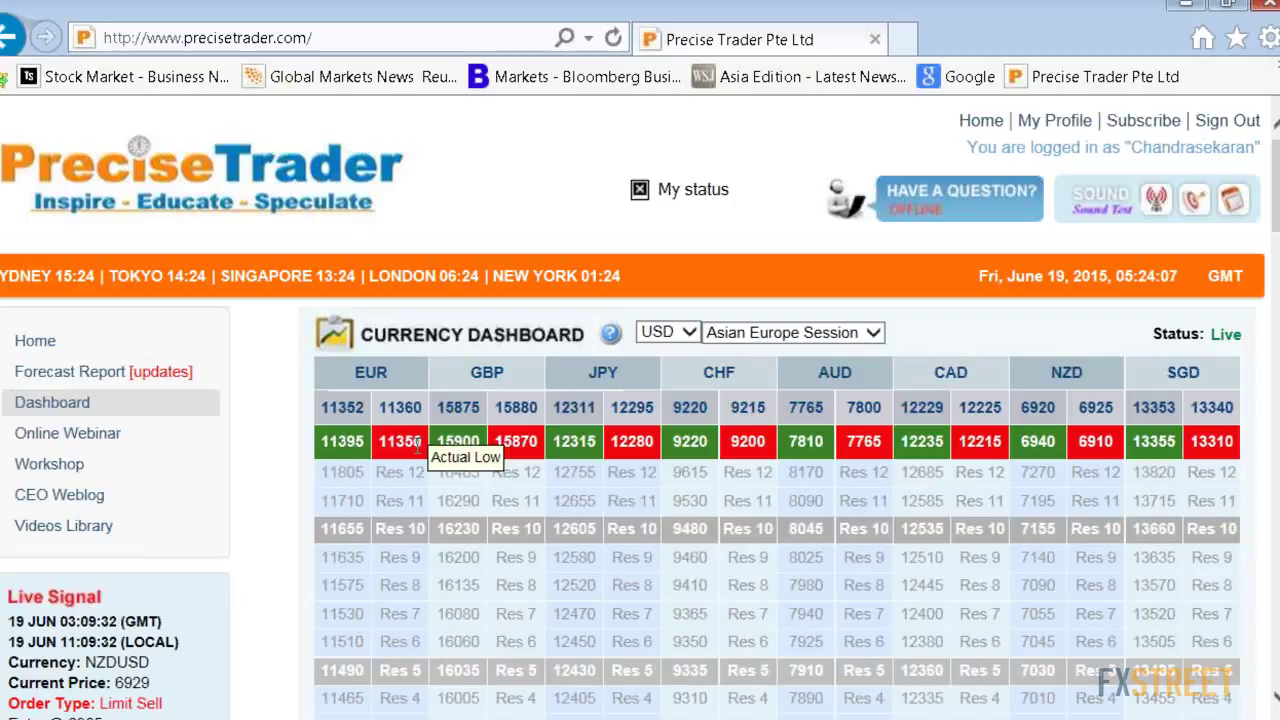
- Switch to the browser's Currency Dashboard and compare the current resistance and support levels with the Prior Day Dashboard
{"action": "scroll", "coordinate": [622, 503], "scroll_direction": "down", "scroll_amount": 1}
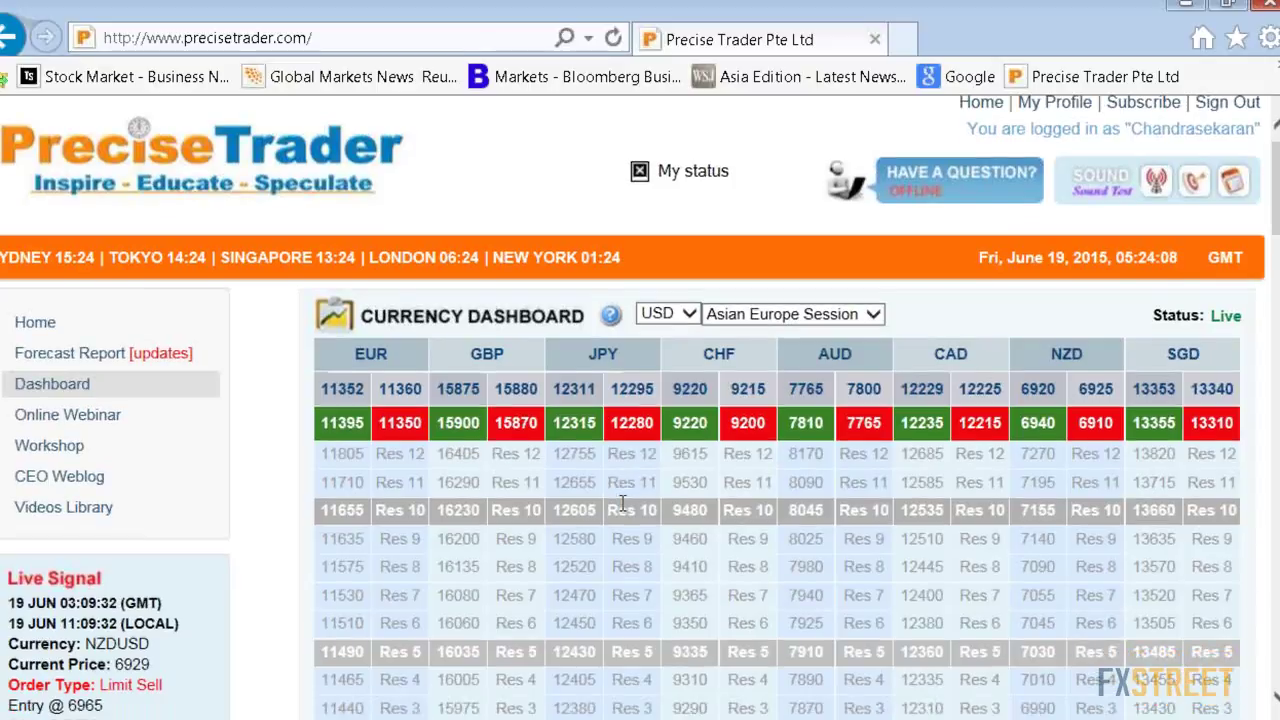
{"action": "scroll", "coordinate": [622, 503], "scroll_direction": "down", "scroll_amount": 3}
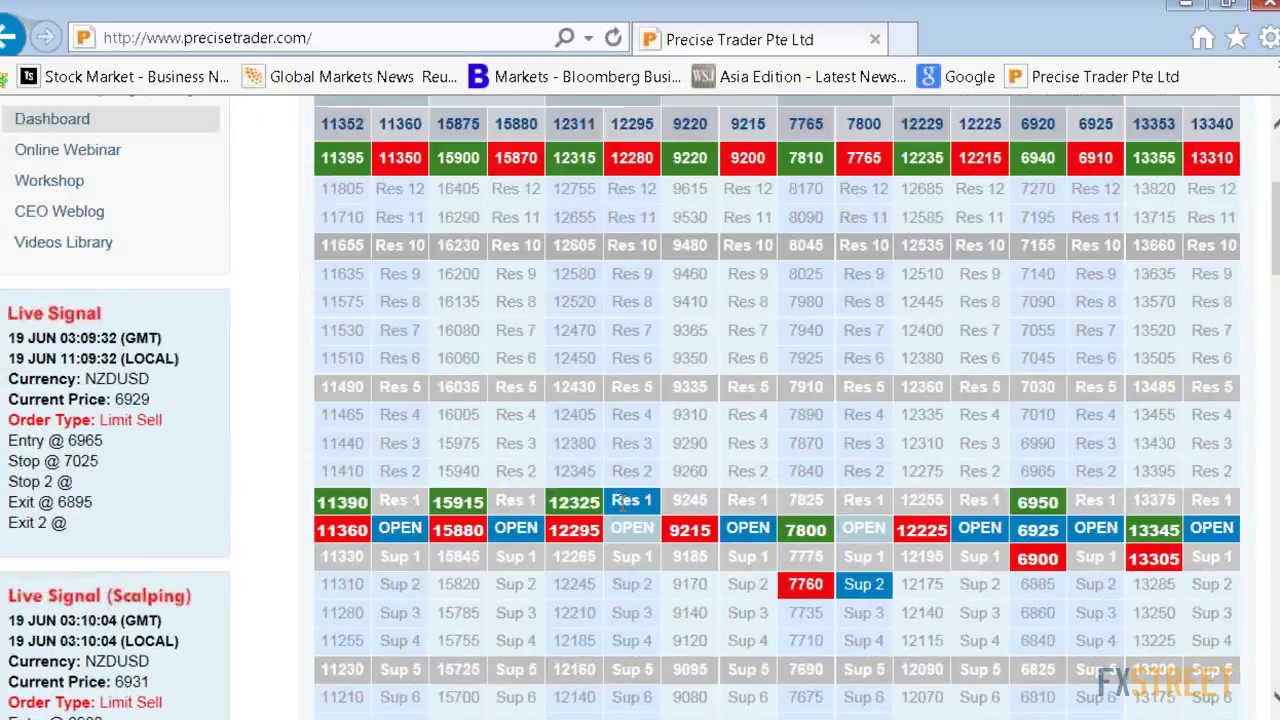
{"action": "scroll", "coordinate": [622, 503], "scroll_direction": "down", "scroll_amount": 3}
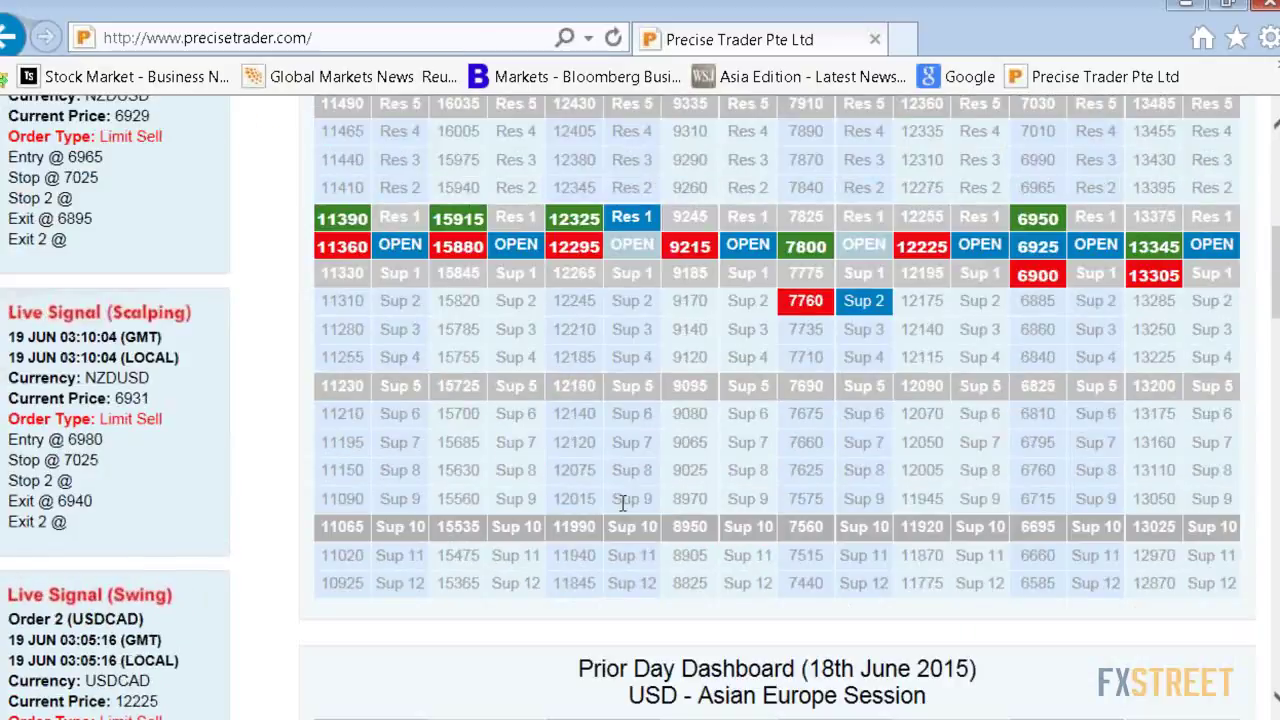
{"action": "scroll", "coordinate": [622, 503], "scroll_direction": "down", "scroll_amount": 4}
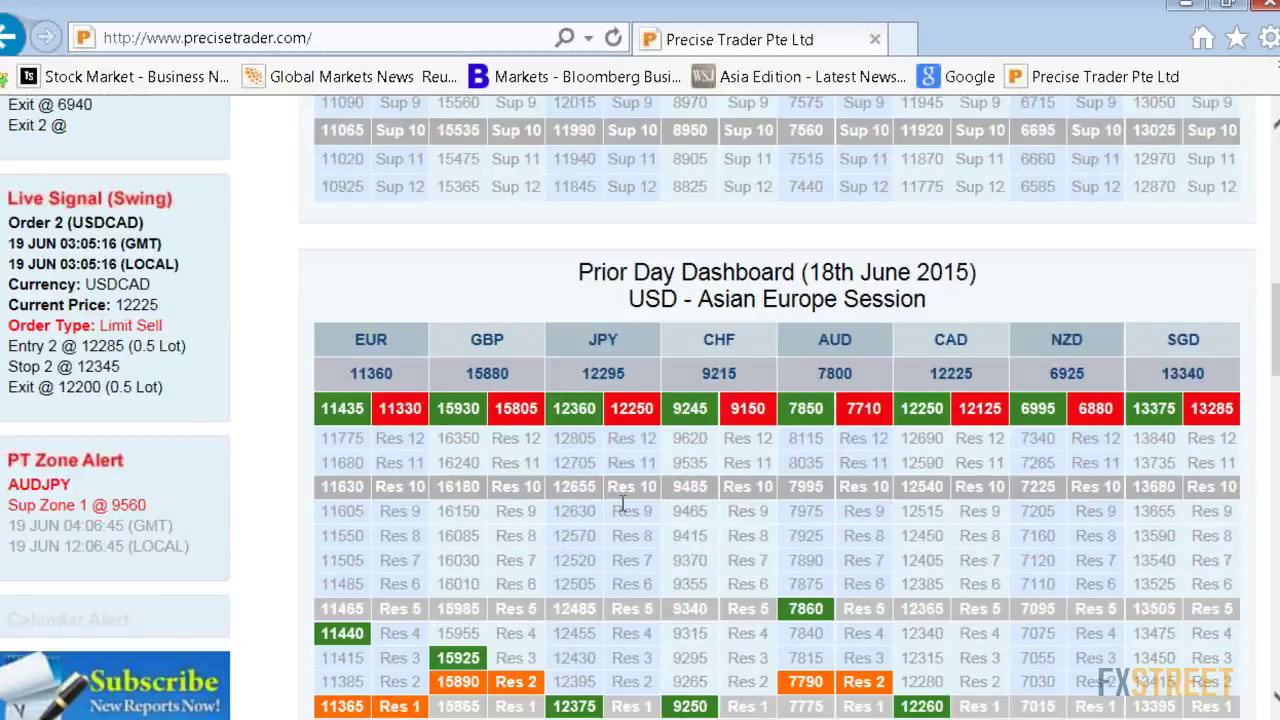
{"action": "scroll", "coordinate": [622, 503], "scroll_direction": "down", "scroll_amount": 1}
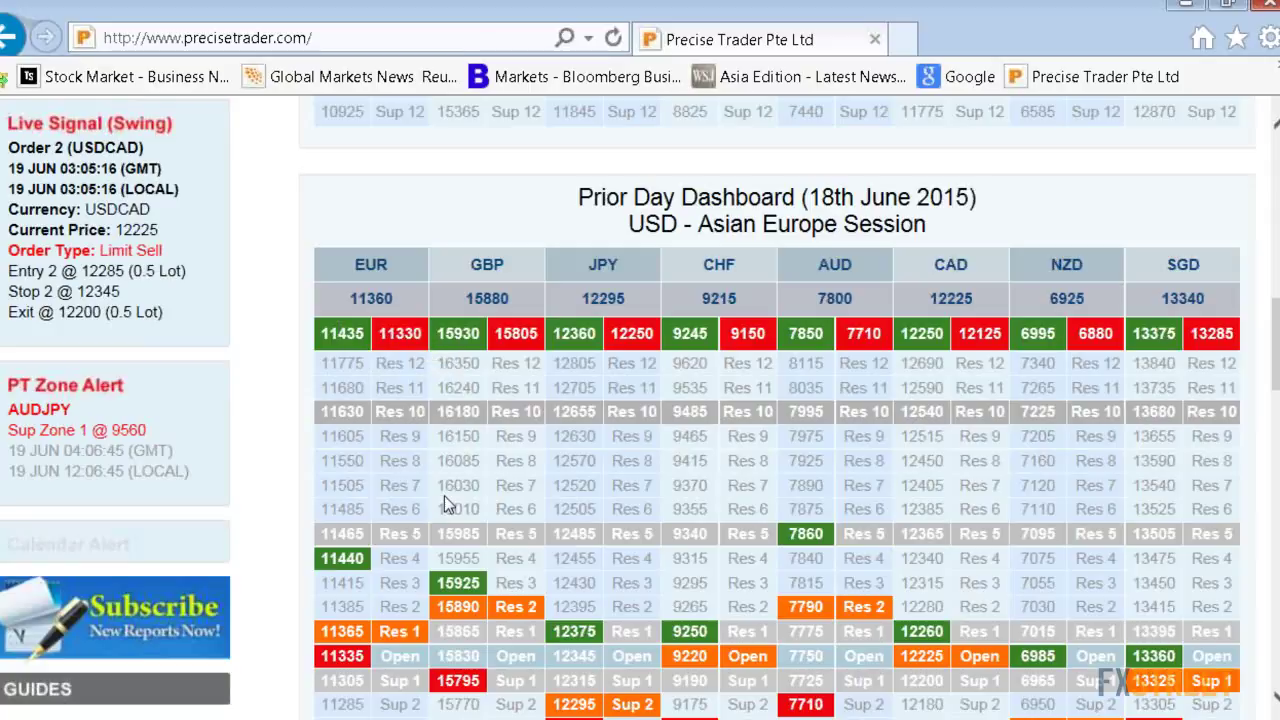
{"action": "scroll", "coordinate": [444, 495], "scroll_direction": "up", "scroll_amount": 1}
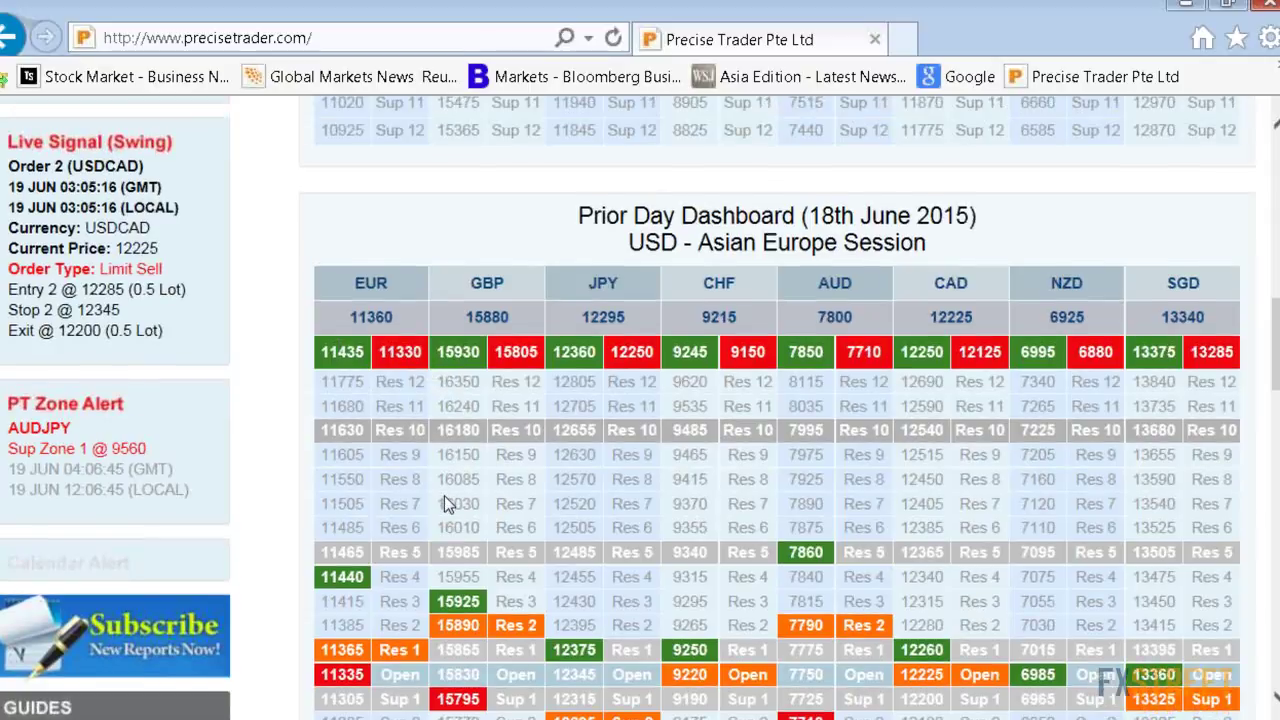
{"action": "scroll", "coordinate": [444, 495], "scroll_direction": "up", "scroll_amount": 7}
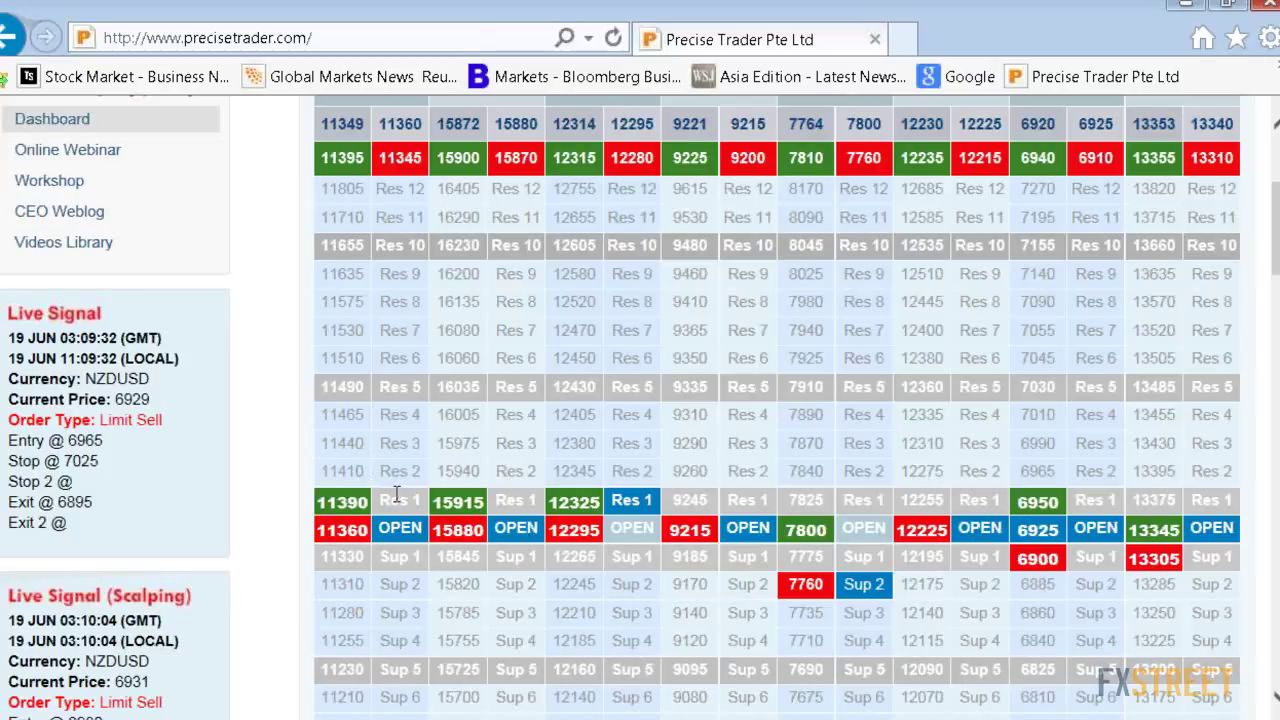
- Highlight the EUR Res 2 level in the current dashboard and check it against the Prior Day Dashboard
{"action": "left_click_drag", "start_coordinate": [374, 478], "coordinate": [350, 471]}
{"action": "scroll", "coordinate": [469, 419], "scroll_direction": "down", "scroll_amount": 5}
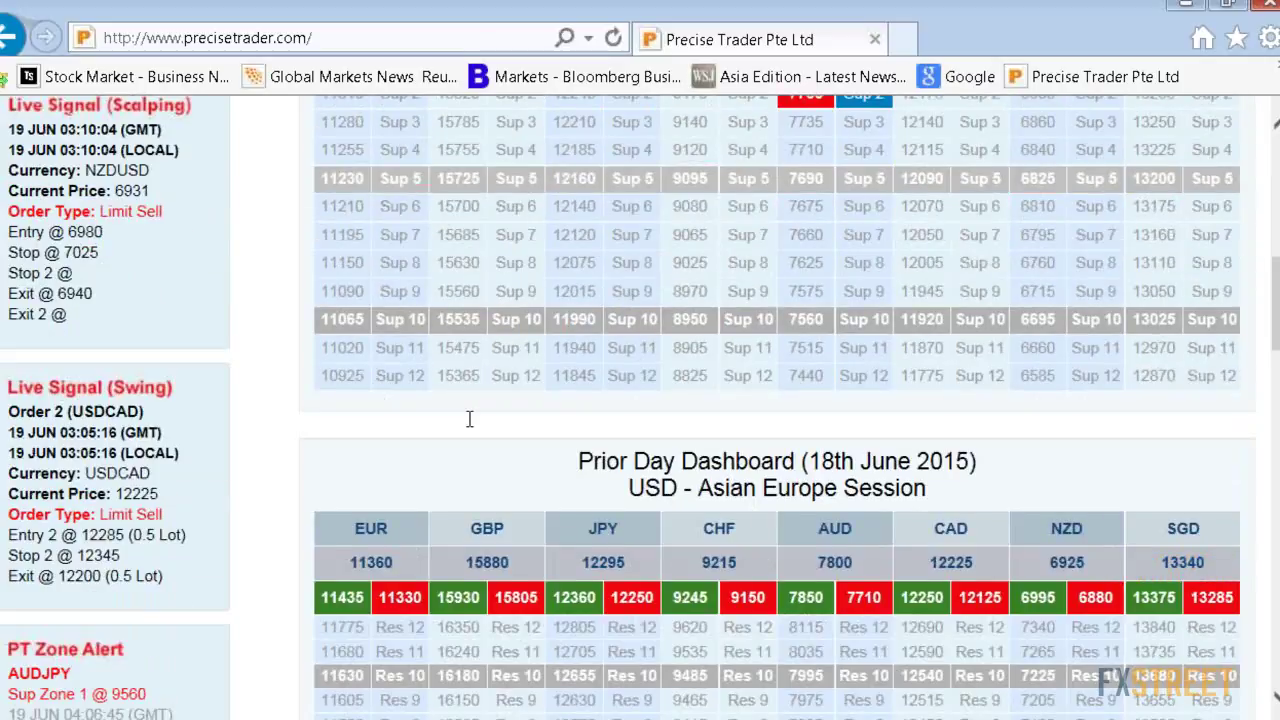
{"action": "scroll", "coordinate": [469, 419], "scroll_direction": "down", "scroll_amount": 2}
{"action": "scroll", "coordinate": [505, 432], "scroll_direction": "up", "scroll_amount": 4}
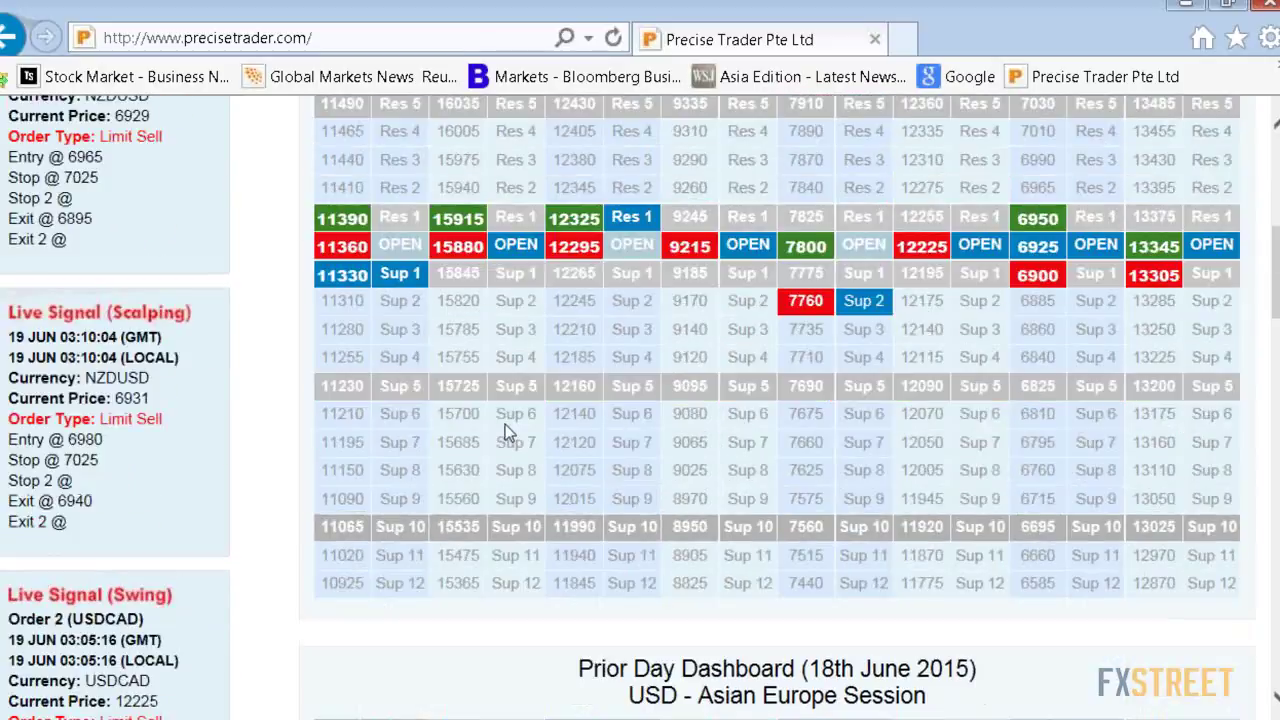
{"action": "scroll", "coordinate": [505, 424], "scroll_direction": "up", "scroll_amount": 1}
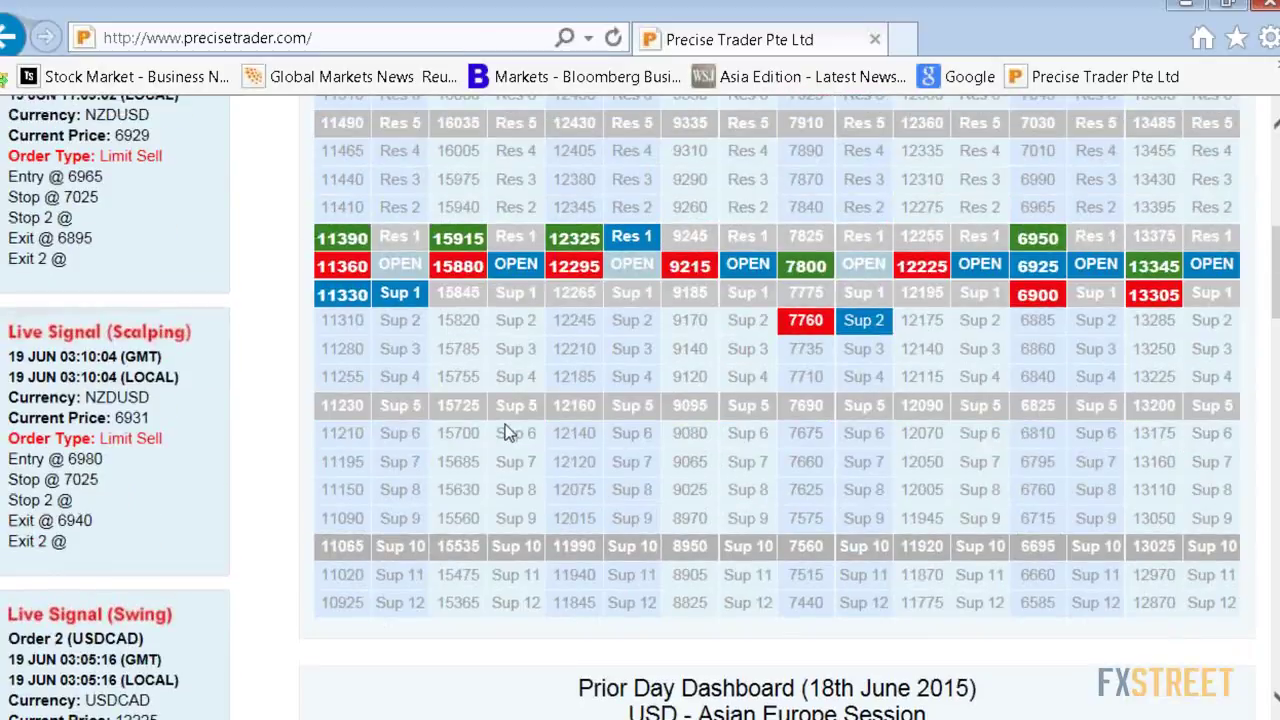
{"action": "scroll", "coordinate": [505, 432], "scroll_direction": "up", "scroll_amount": 3}
{"action": "left_click_drag", "start_coordinate": [322, 471], "coordinate": [445, 505]}
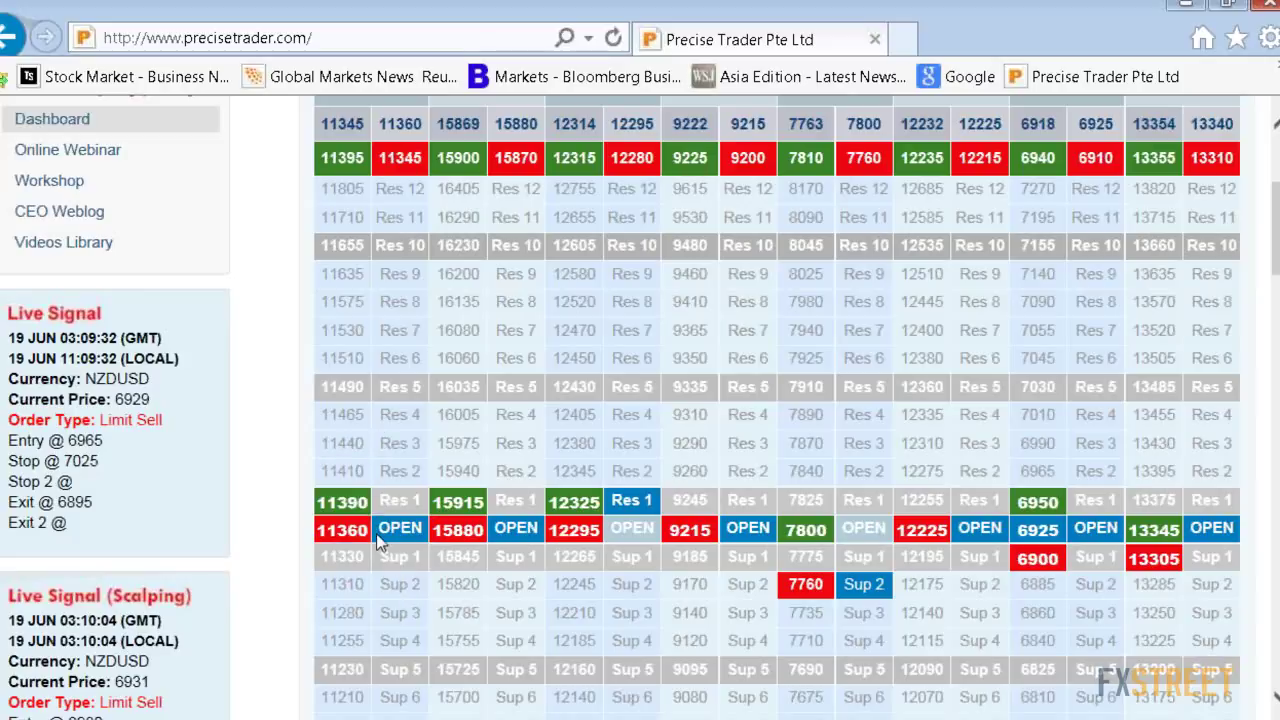
- Highlight the EUR Res 1 level and the EUR actual high in the current dashboard
{"action": "left_click_drag", "start_coordinate": [368, 502], "coordinate": [318, 503]}
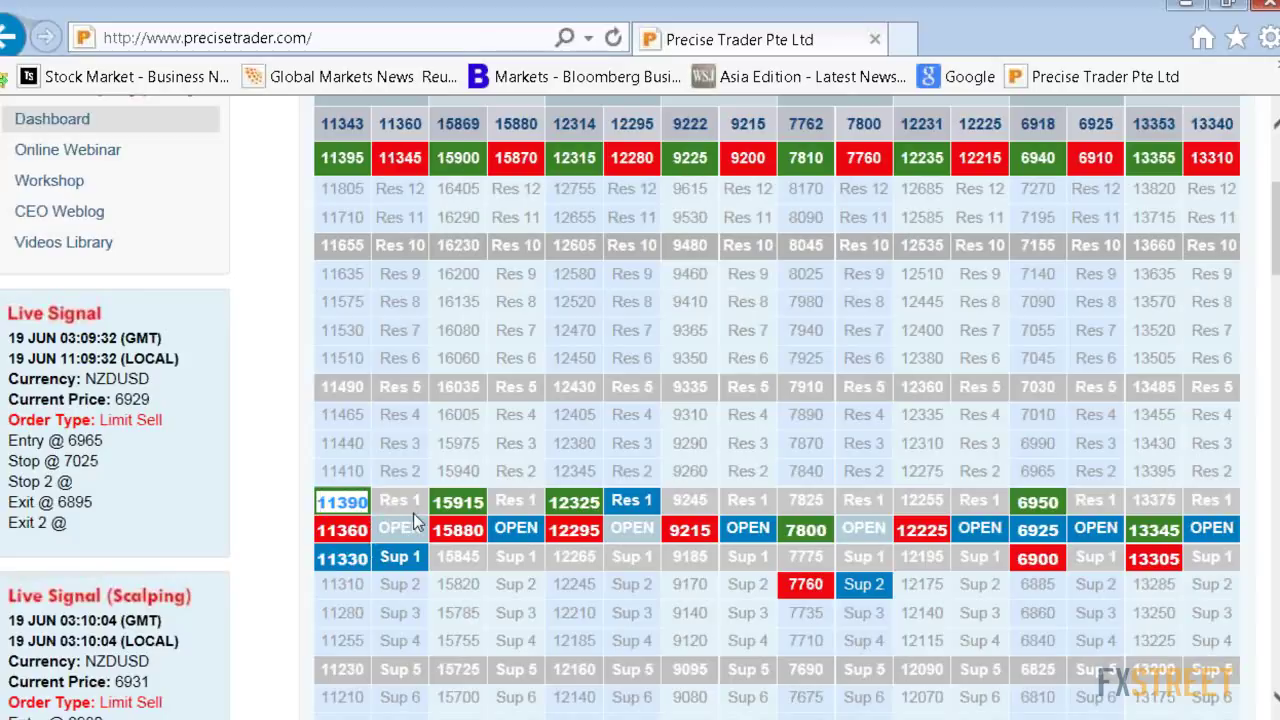
{"action": "scroll", "coordinate": [415, 521], "scroll_direction": "up", "scroll_amount": 1}
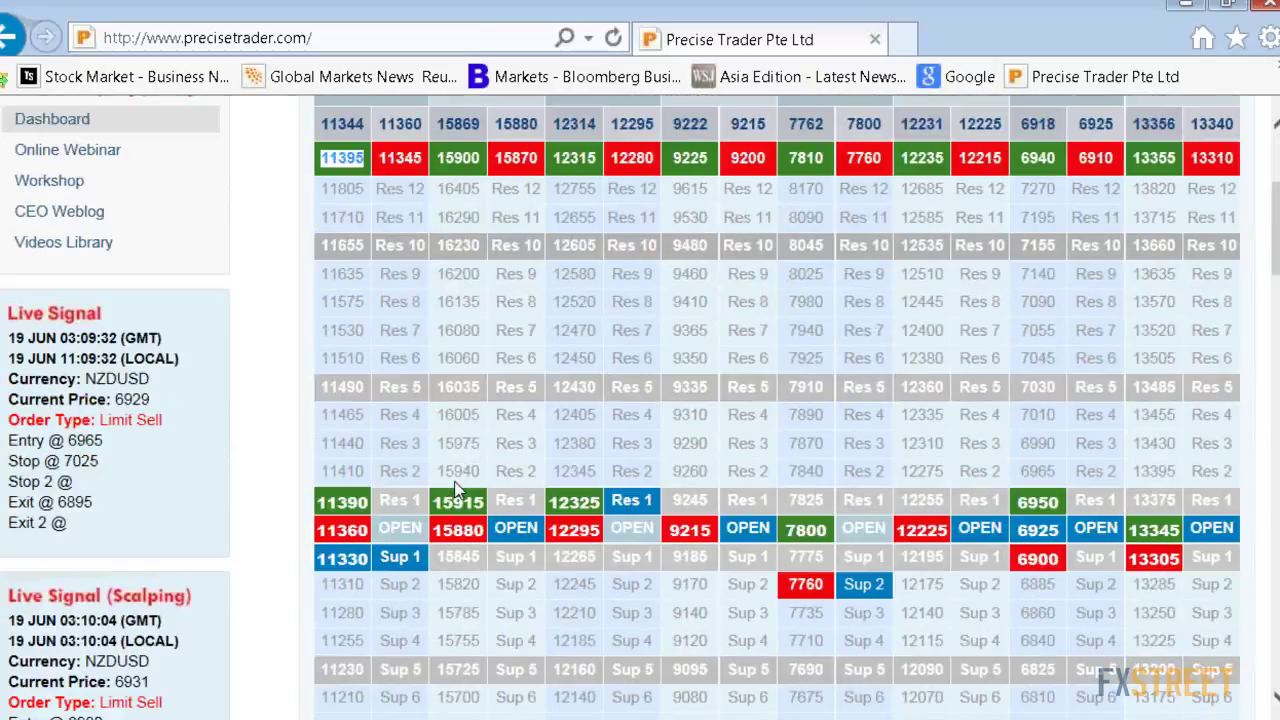
{"action": "scroll", "coordinate": [455, 488], "scroll_direction": "down", "scroll_amount": 1}
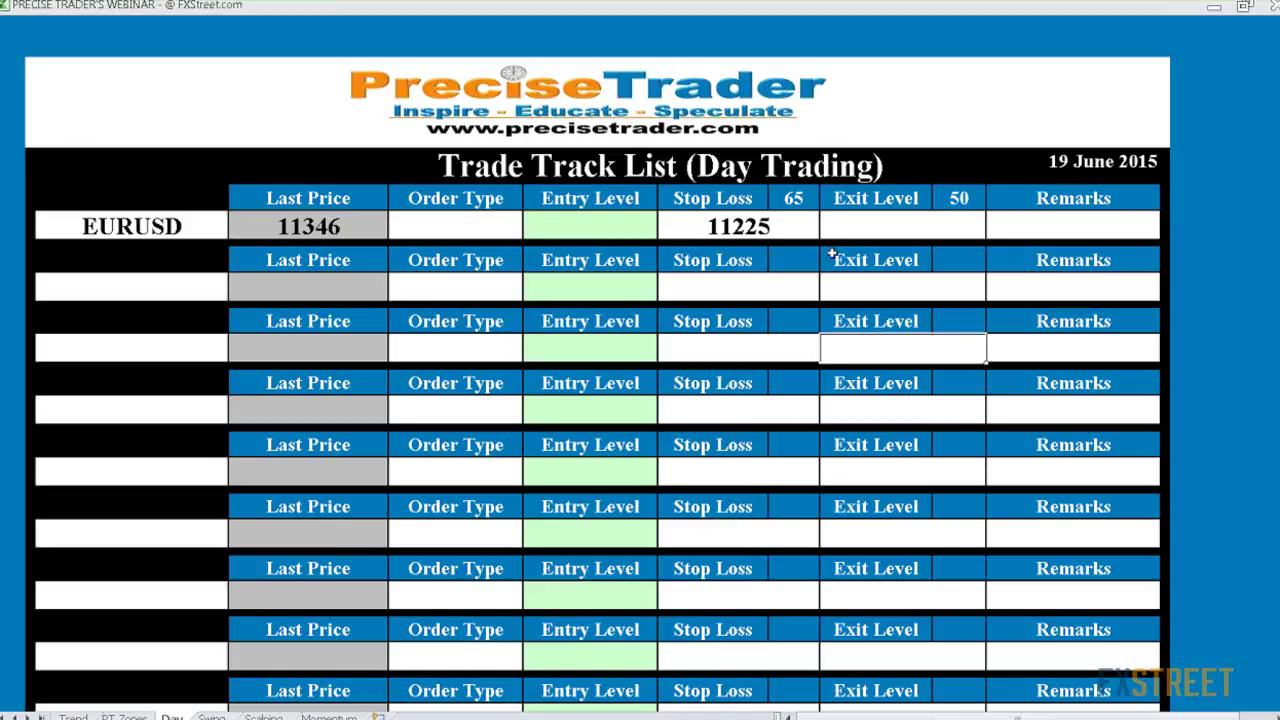
- Switch back to the webinar workbook and set the EURUSD row's exit level to 11390
{"action": "left_click", "coordinate": [872, 232]}
{"action": "type", "text": "11390"}
{"action": "key", "text": "Return"}
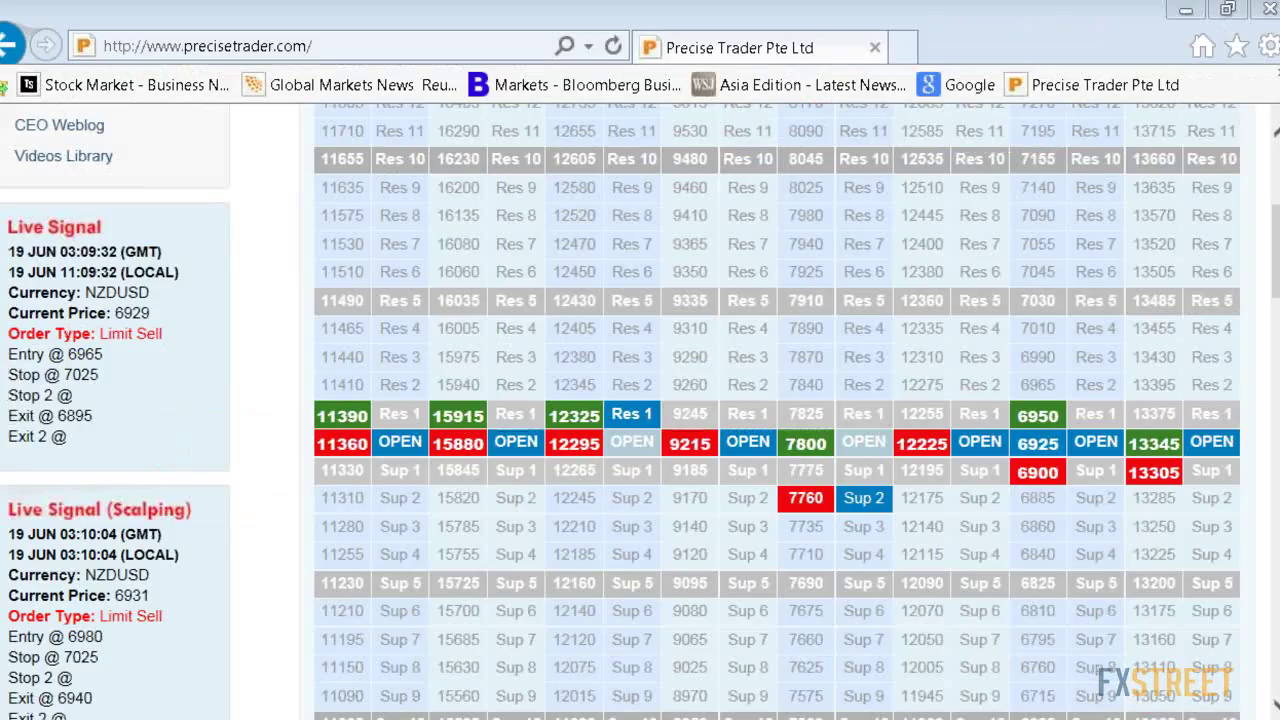
- Switch to the browser dashboard and highlight the current EUR Sup 1 and Sup 2 levels
{"action": "scroll", "coordinate": [333, 462], "scroll_direction": "up", "scroll_amount": 1}
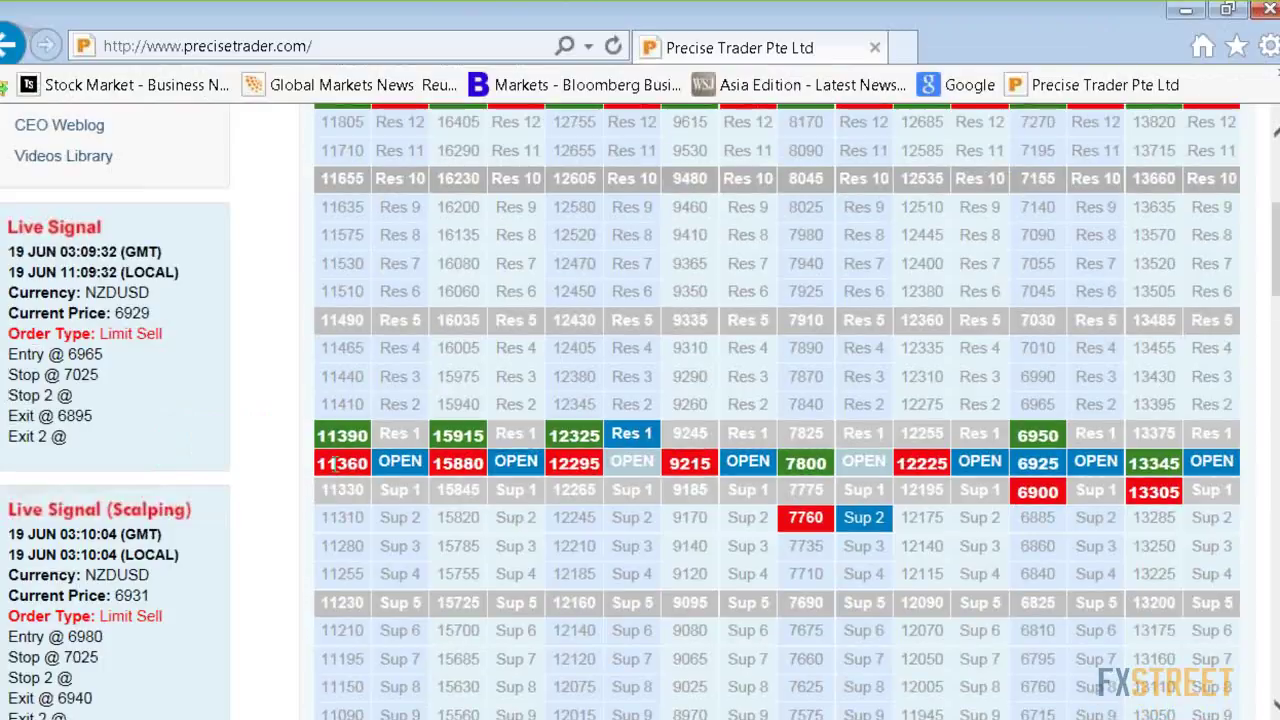
{"action": "scroll", "coordinate": [333, 462], "scroll_direction": "up", "scroll_amount": 1}
{"action": "double_click", "coordinate": [345, 566]}
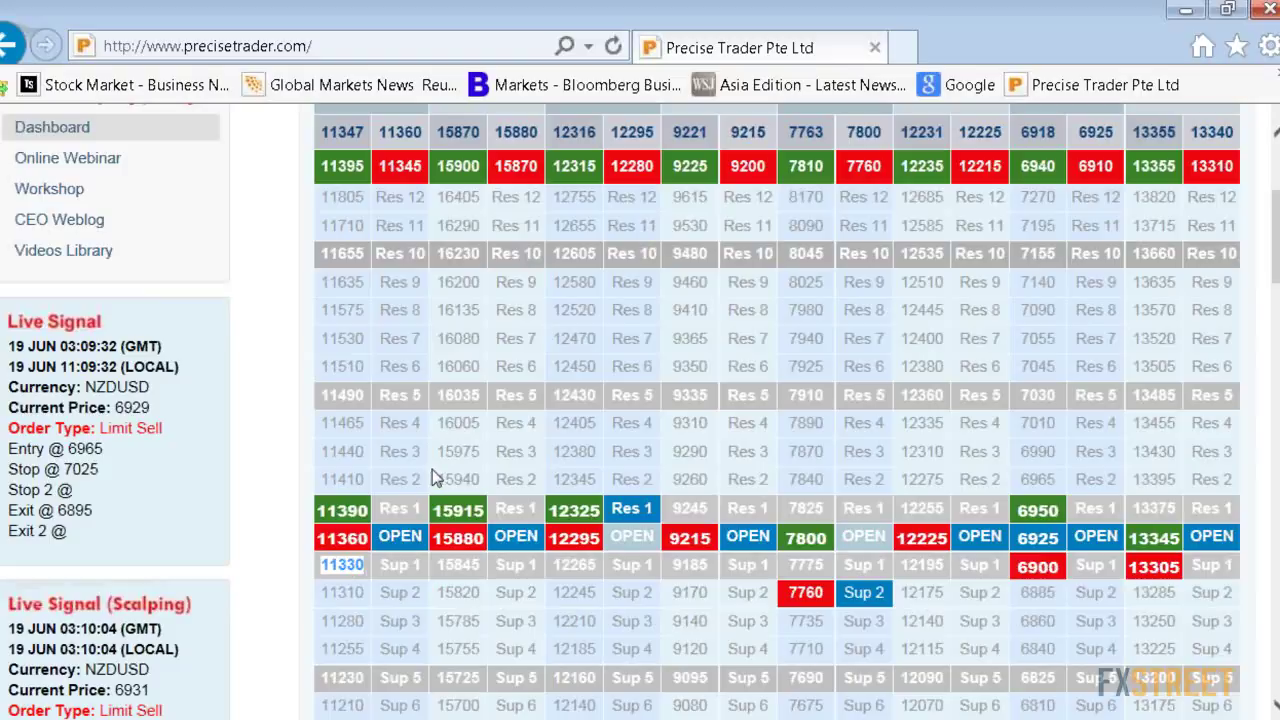
{"action": "scroll", "coordinate": [432, 469], "scroll_direction": "up", "scroll_amount": 1}
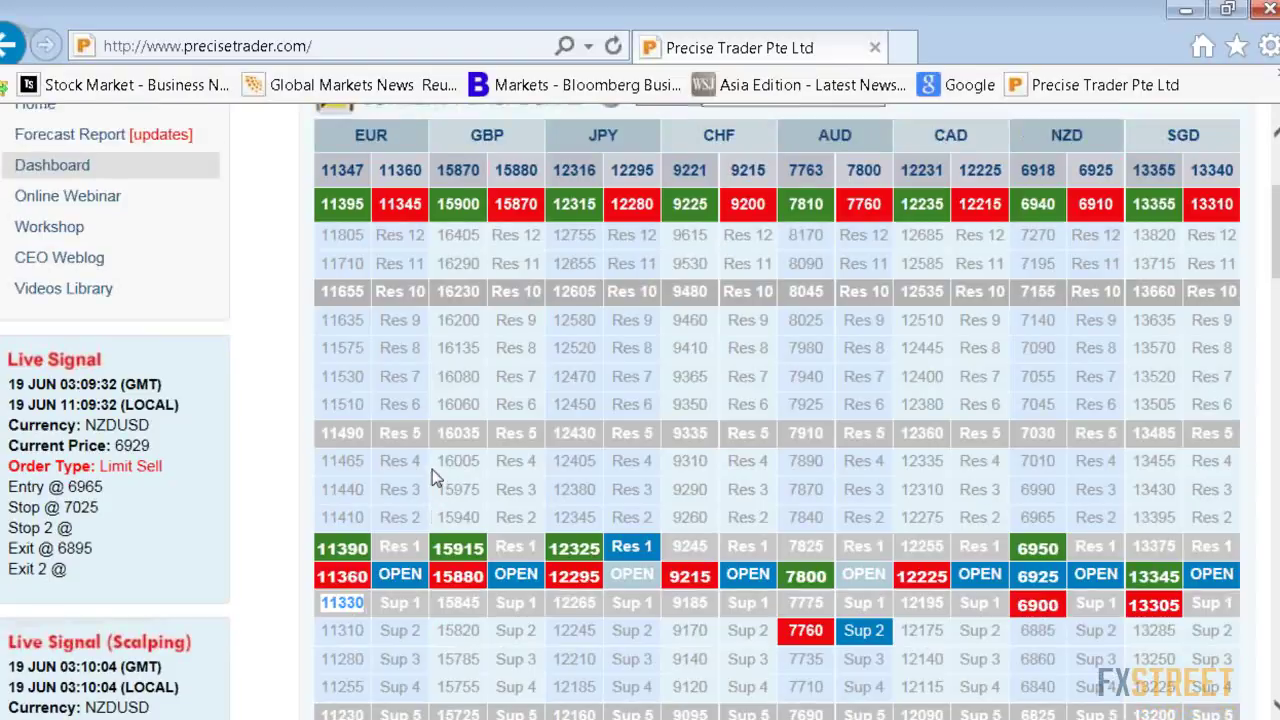
{"action": "scroll", "coordinate": [432, 469], "scroll_direction": "up", "scroll_amount": 1}
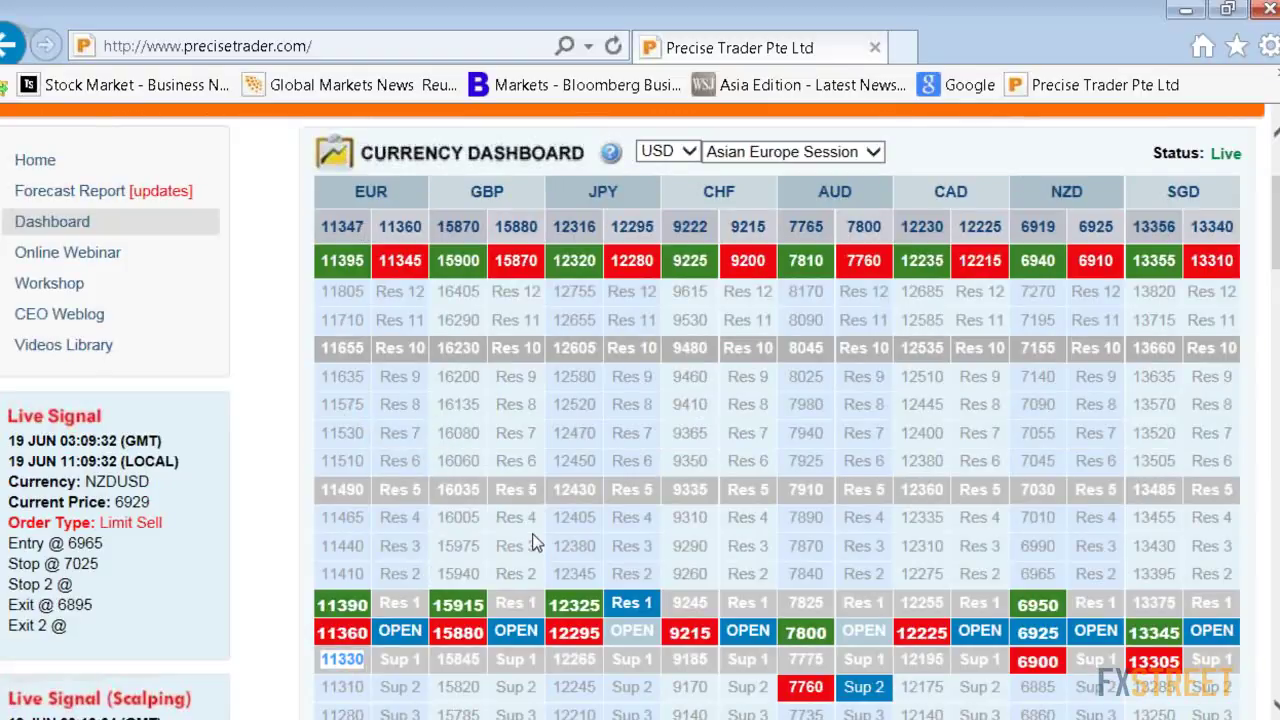
{"action": "scroll", "coordinate": [533, 540], "scroll_direction": "down", "scroll_amount": 3}
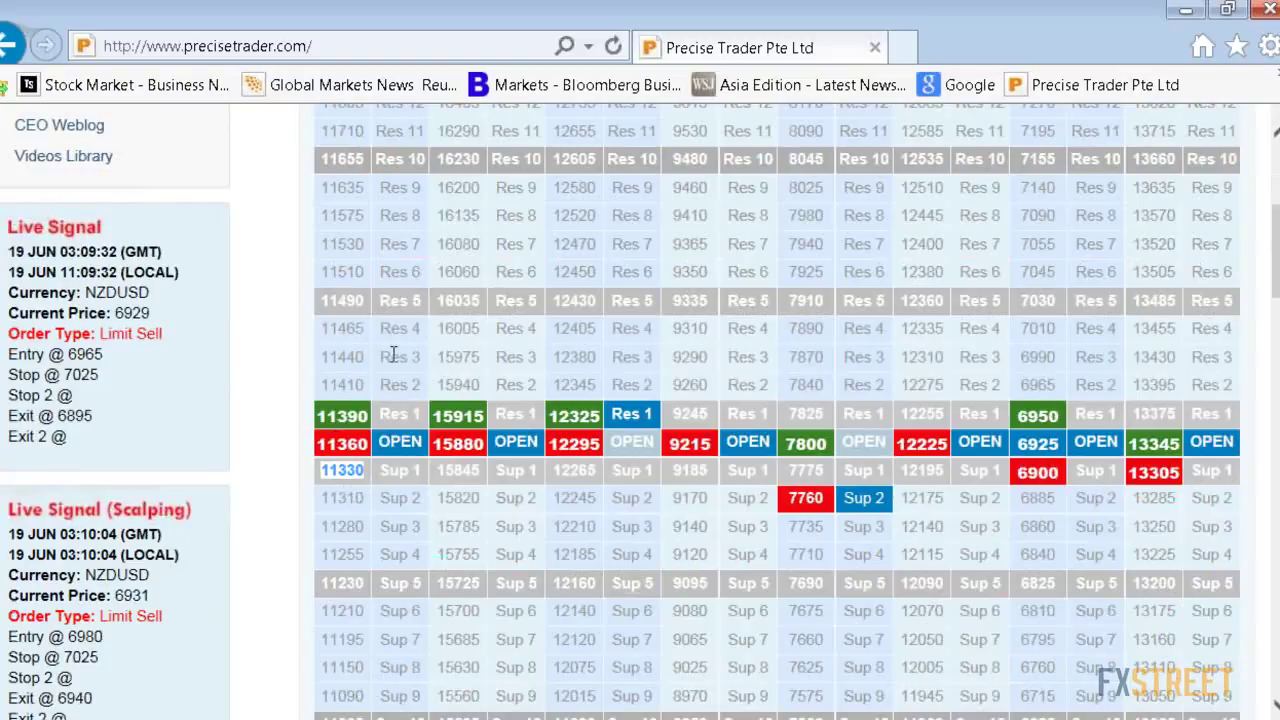
{"action": "left_click", "coordinate": [530, 554]}
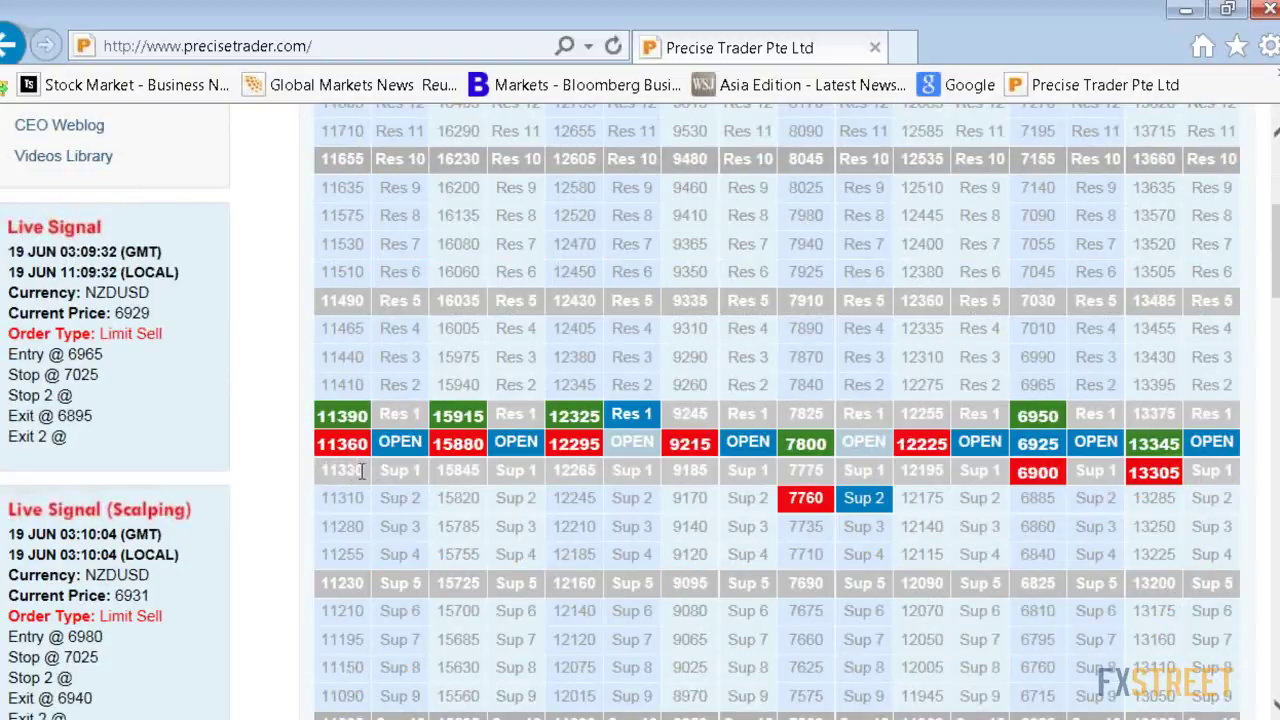
{"action": "left_click_drag", "start_coordinate": [325, 470], "coordinate": [346, 472]}
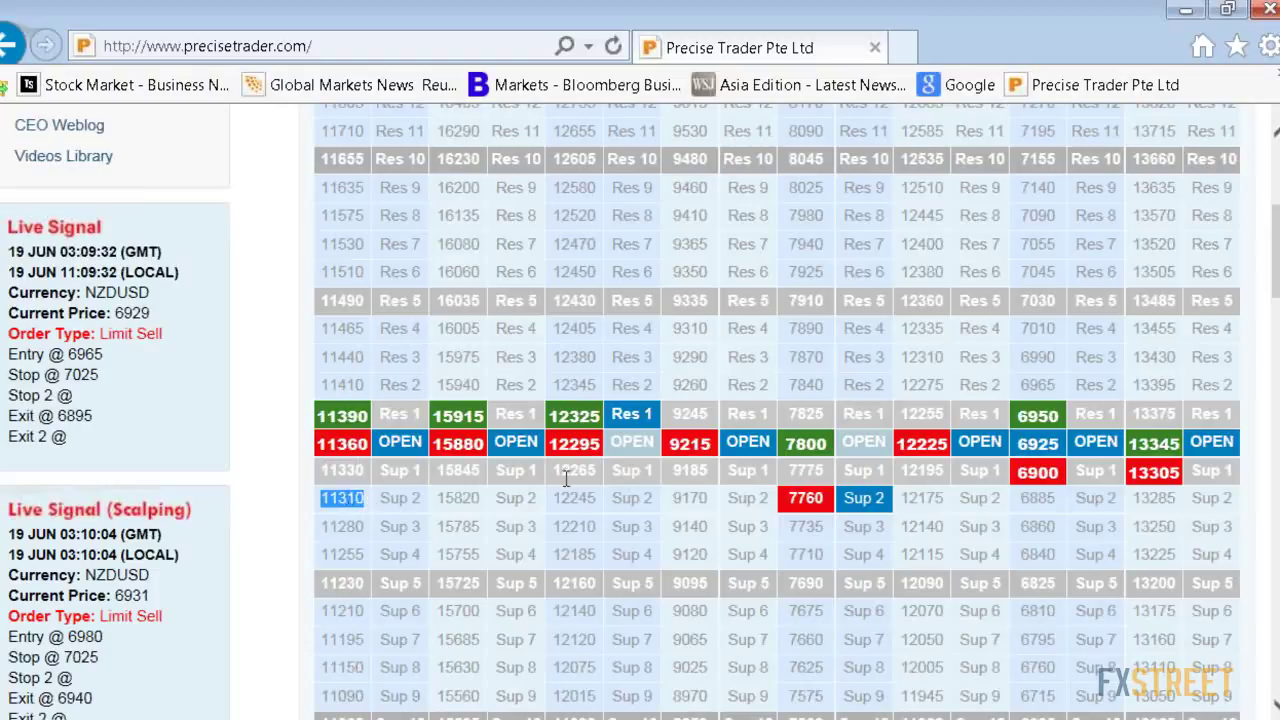
- Highlight the EUR Open level in the Prior Day Dashboard and compare it with the current dashboard
{"action": "scroll", "coordinate": [566, 479], "scroll_direction": "down", "scroll_amount": 8}
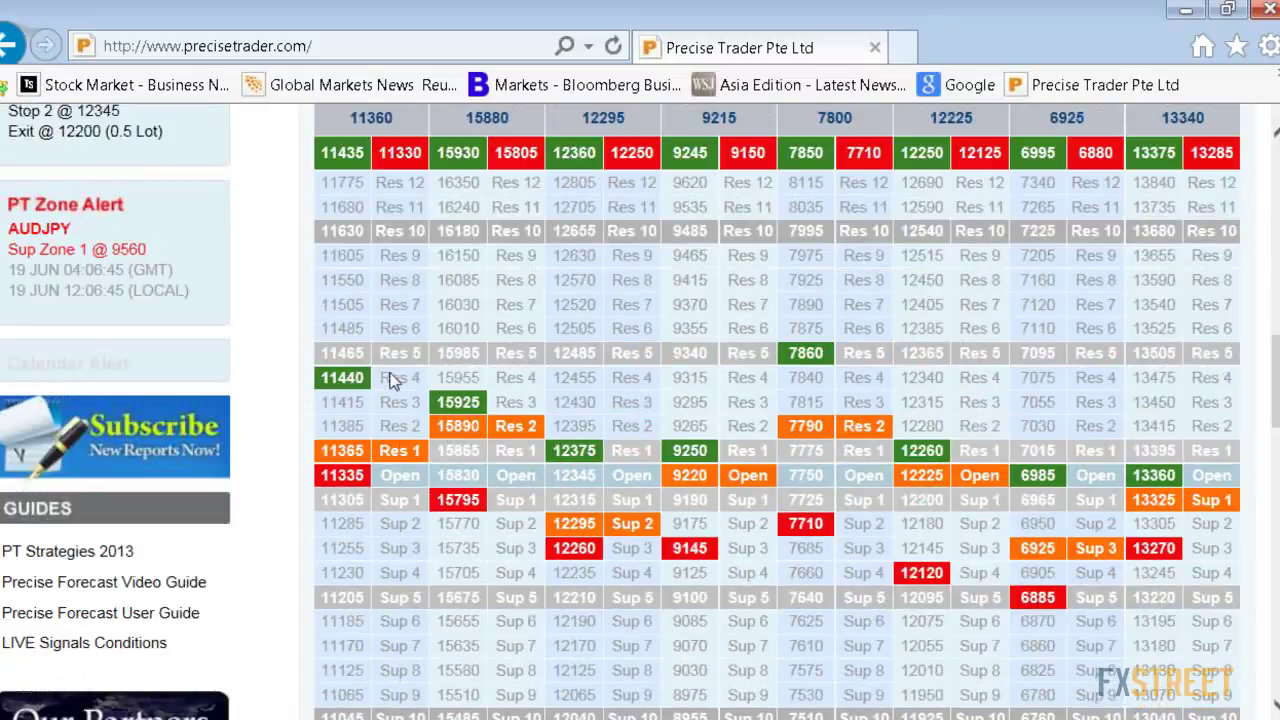
{"action": "double_click", "coordinate": [358, 473]}
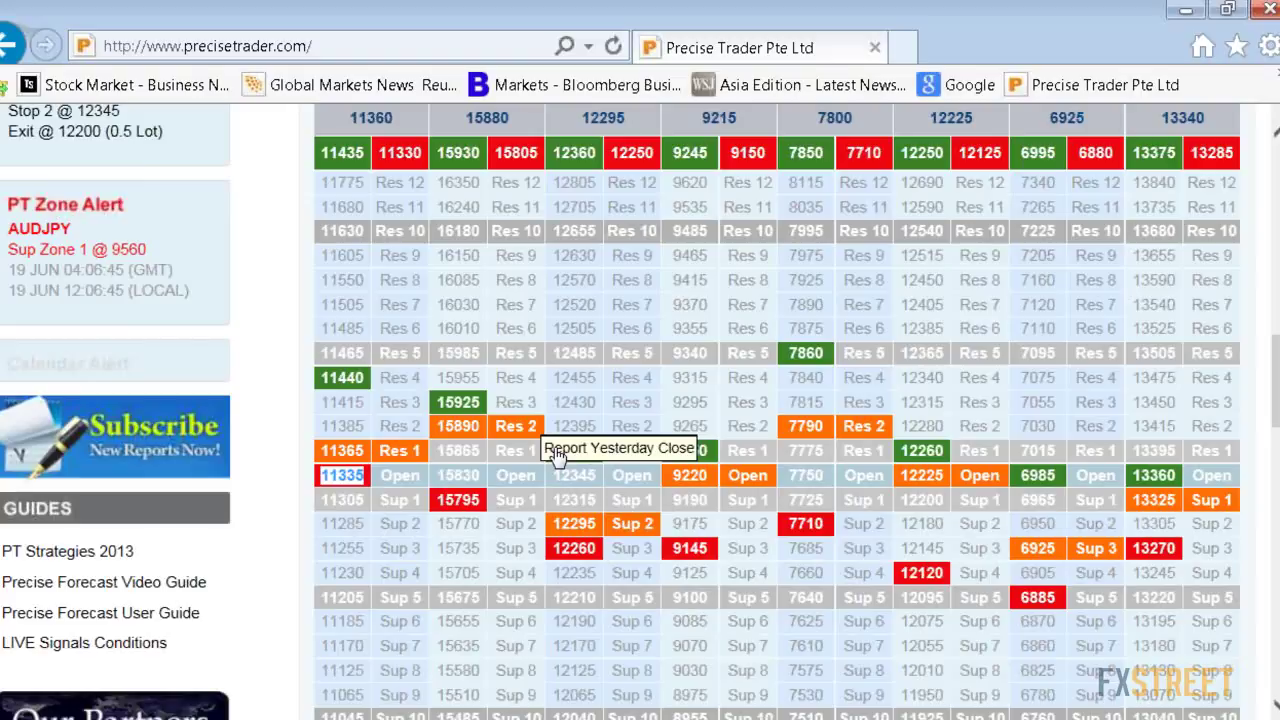
{"action": "scroll", "coordinate": [557, 455], "scroll_direction": "up", "scroll_amount": 1}
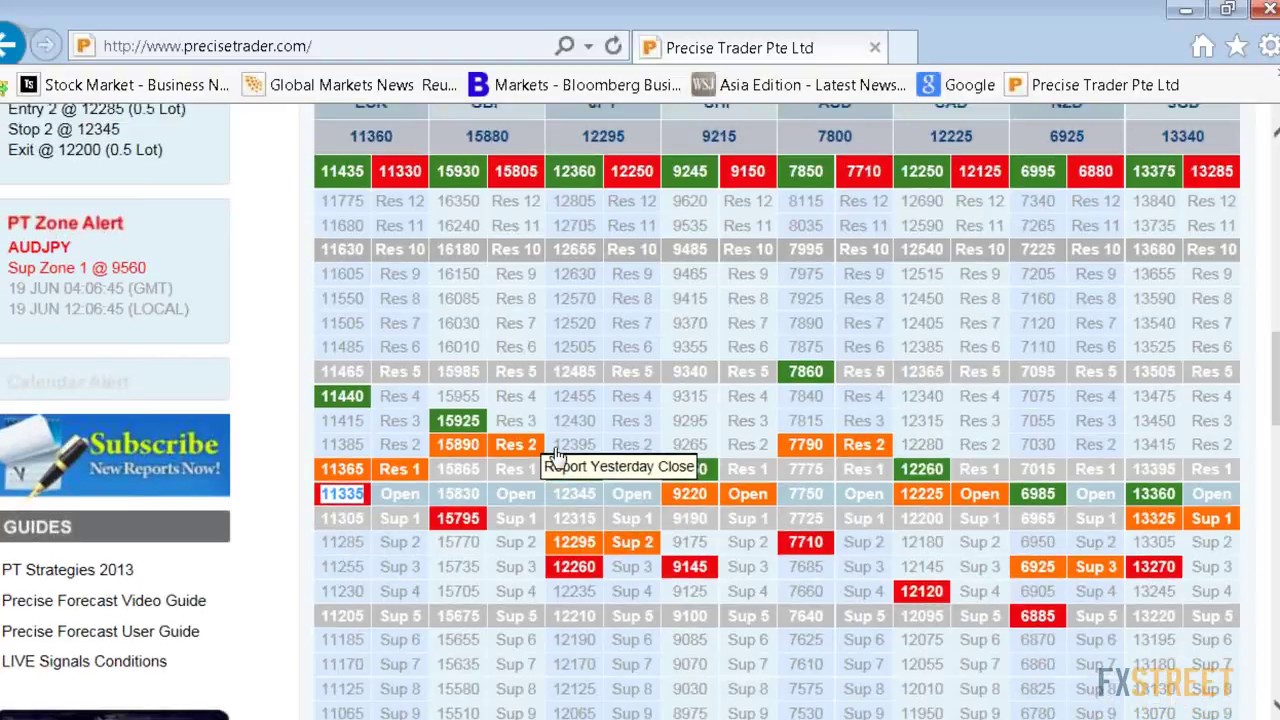
{"action": "scroll", "coordinate": [557, 455], "scroll_direction": "up", "scroll_amount": 7}
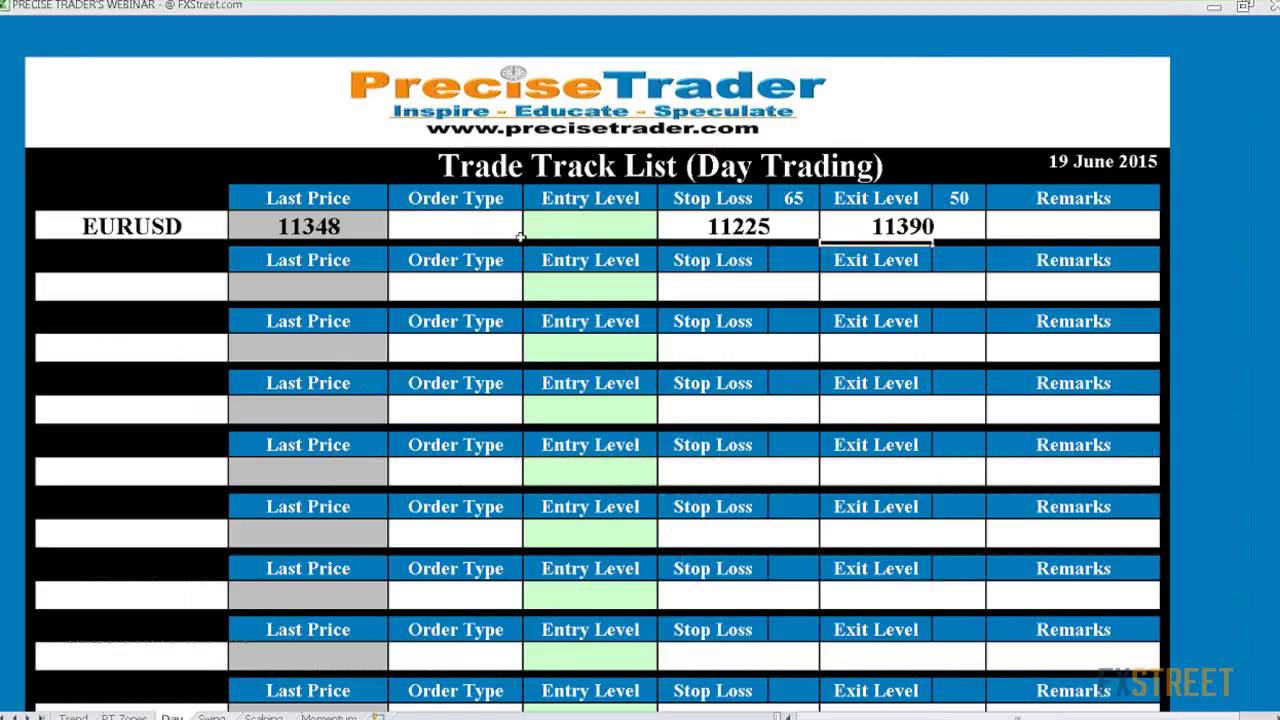
- Switch to the webinar workbook and set the first EURUSD row's order type to Limit Buy and its entry level to 11330
{"action": "left_click", "coordinate": [420, 226]}
{"action": "left_click", "coordinate": [527, 231]}
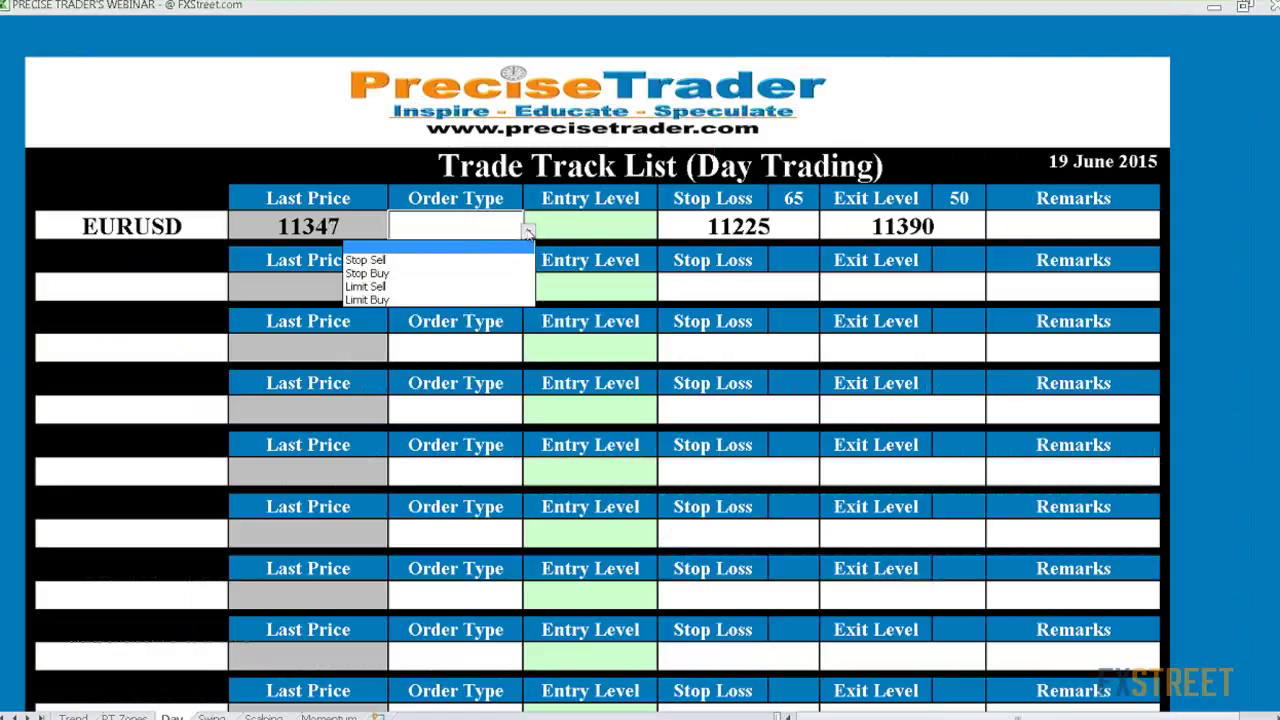
{"action": "left_click", "coordinate": [505, 298]}
{"action": "left_click", "coordinate": [566, 234]}
{"action": "type", "text": "11330"}
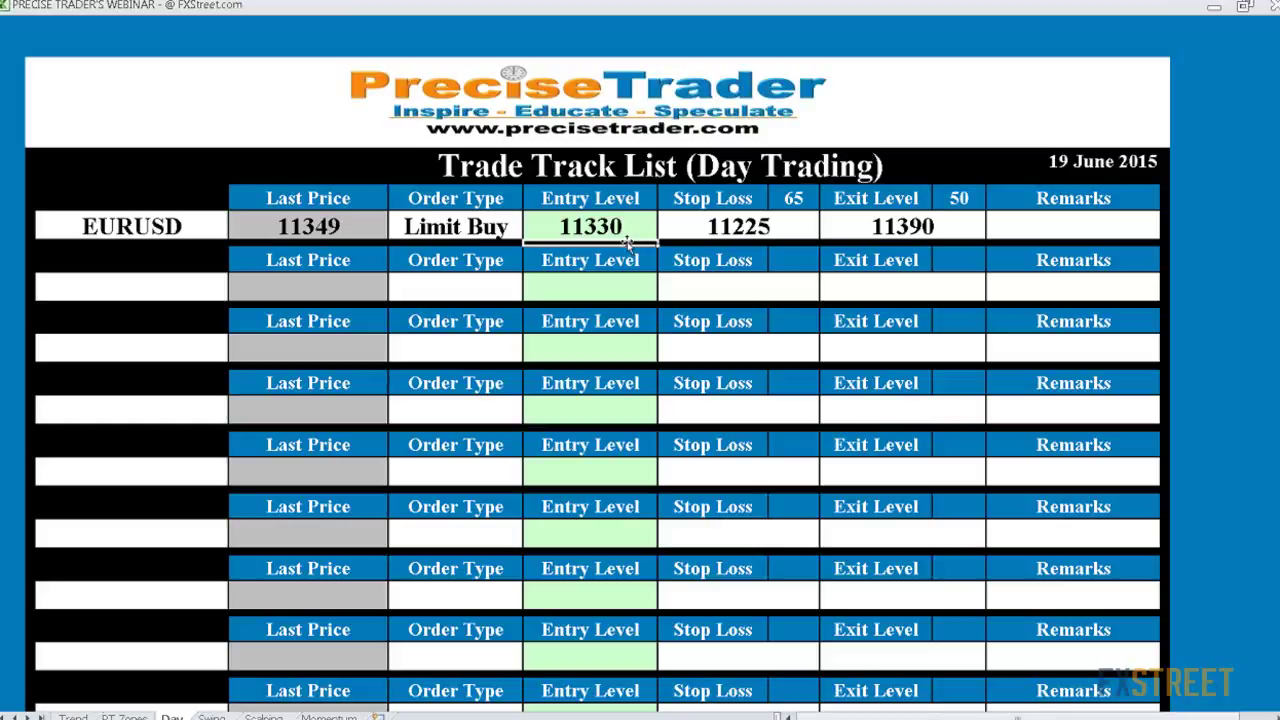
- Set the currency pair in the second row of the Day Trading track list to EURUSD
{"action": "left_click", "coordinate": [196, 288]}
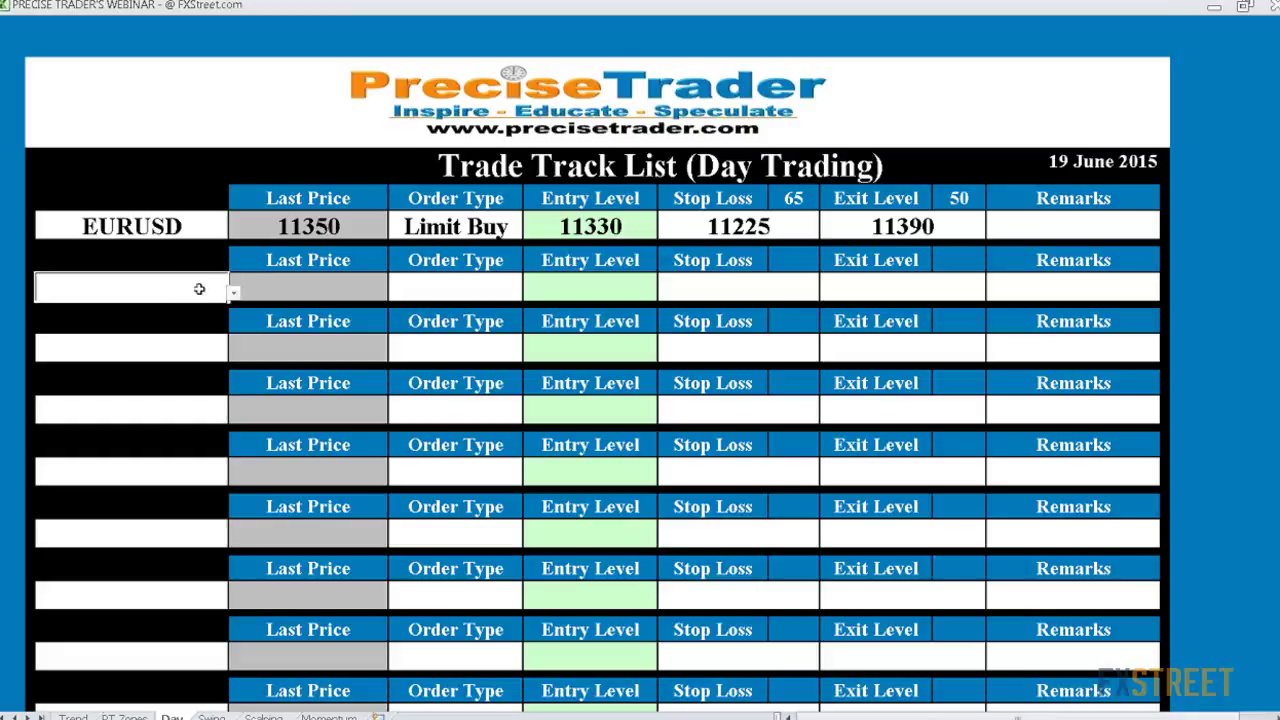
{"action": "left_click", "coordinate": [232, 294]}
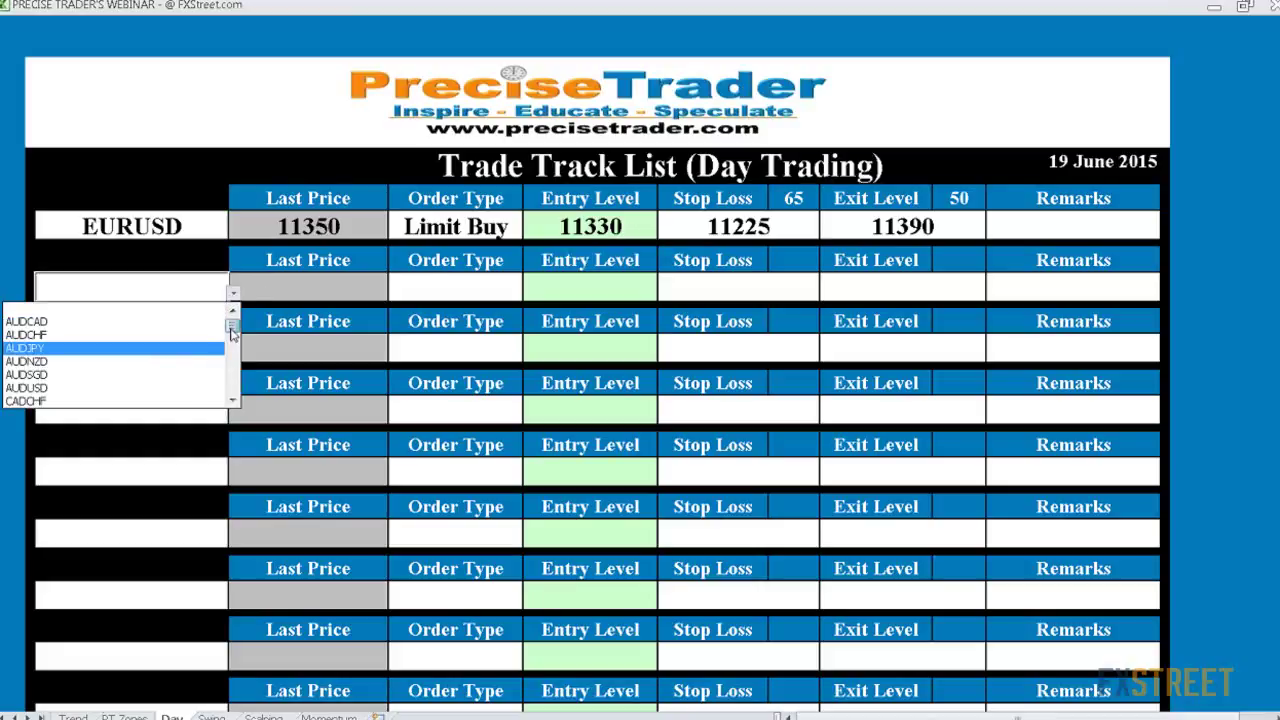
{"action": "left_click_drag", "start_coordinate": [232, 320], "coordinate": [232, 350]}
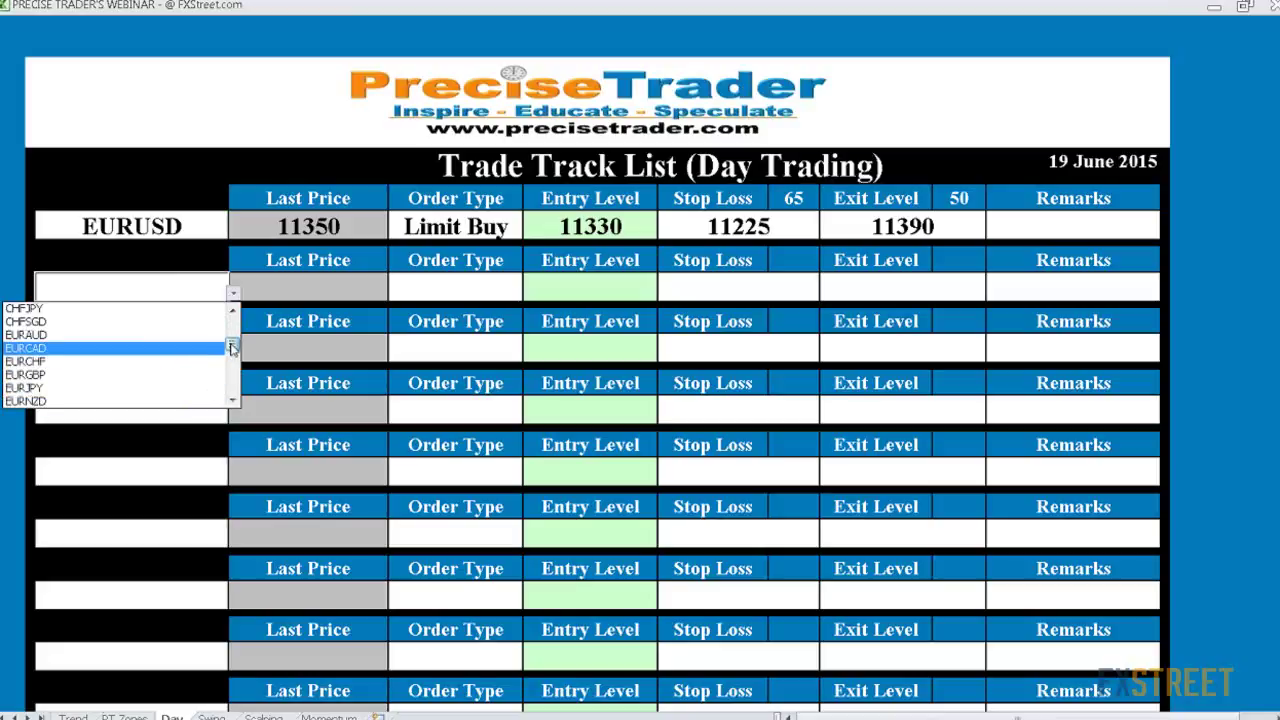
{"action": "left_click", "coordinate": [212, 402]}
- Set the second EURUSD row's order type to Limit Buy and select its entry level cell
{"action": "left_click", "coordinate": [468, 283]}
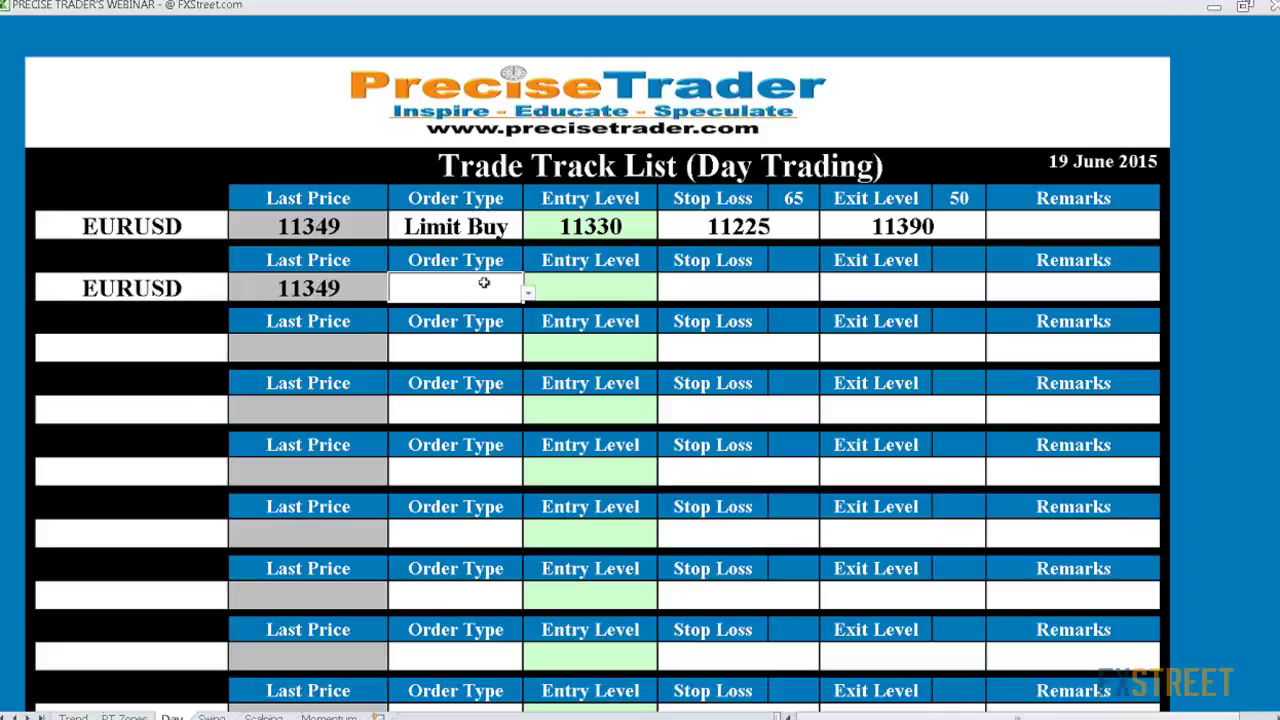
{"action": "left_click", "coordinate": [527, 292]}
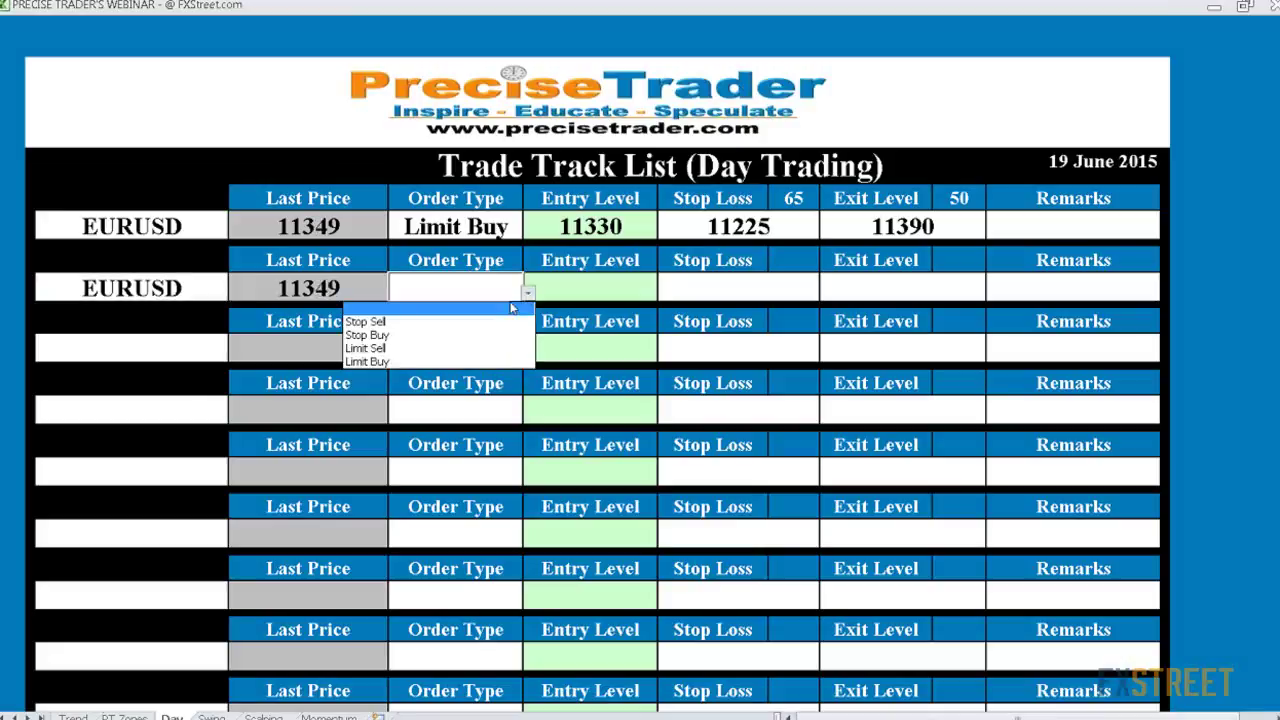
{"action": "left_click", "coordinate": [497, 361]}
{"action": "left_click", "coordinate": [600, 290]}
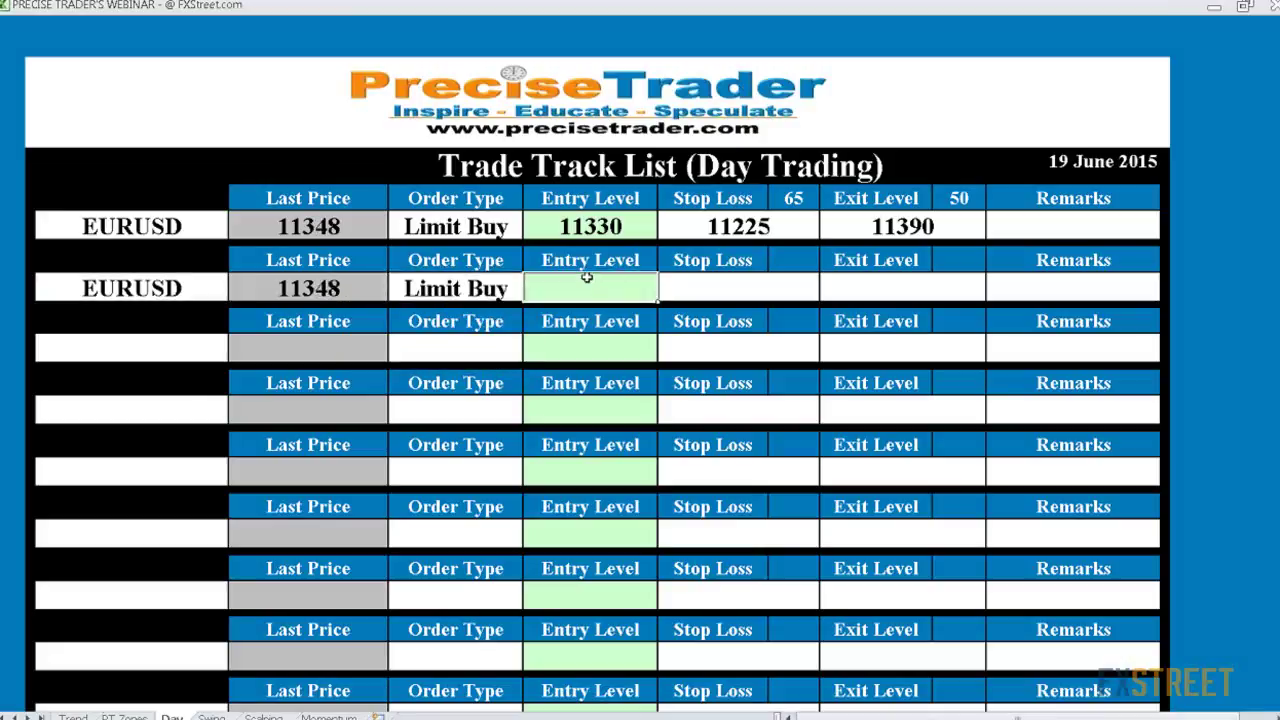
- Set the second EURUSD day trade's entry level to 11305, stop loss to 11220 and exit level to 11360
{"action": "type", "text": "11305"}
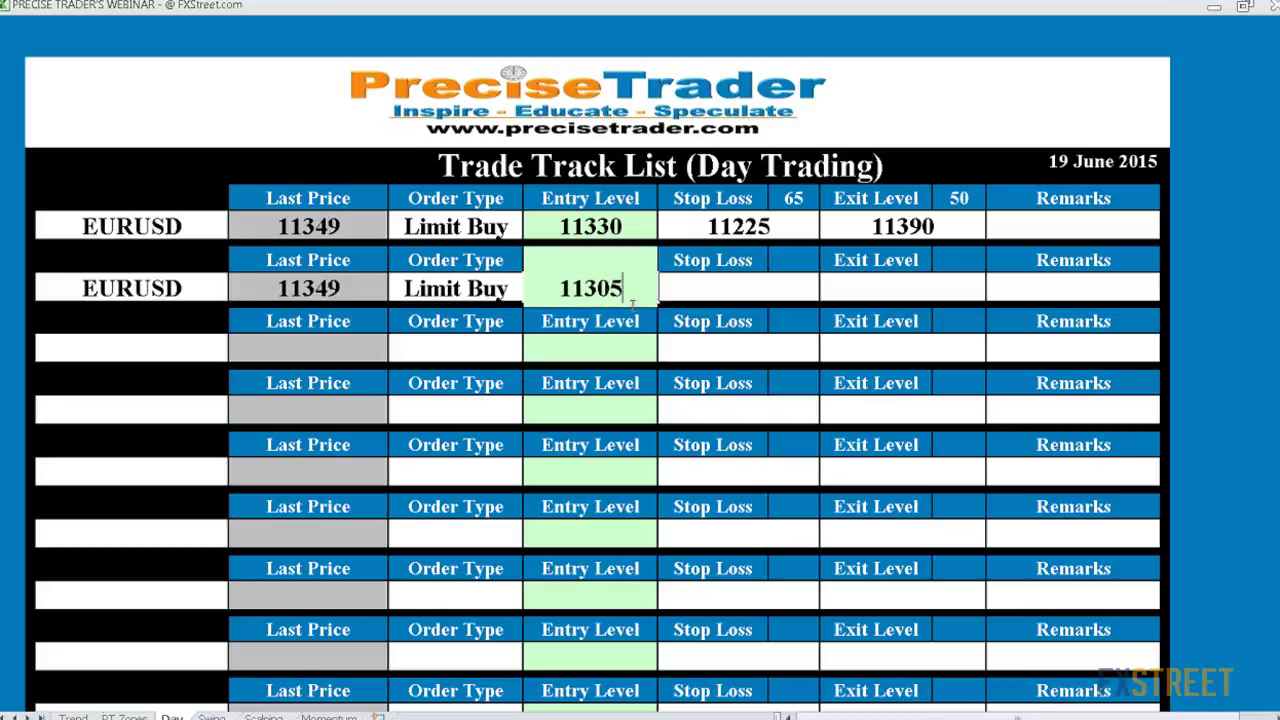
{"action": "left_click", "coordinate": [737, 287]}
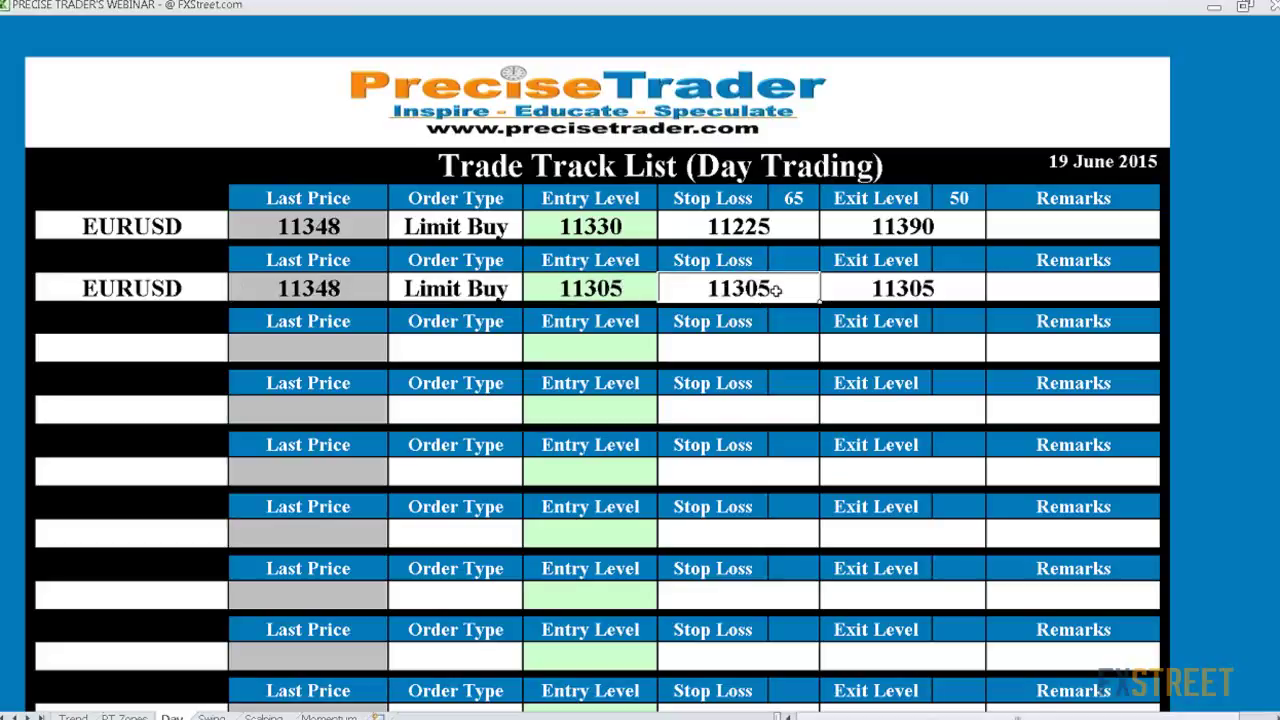
{"action": "type", "text": "11220"}
{"action": "left_click", "coordinate": [903, 285]}
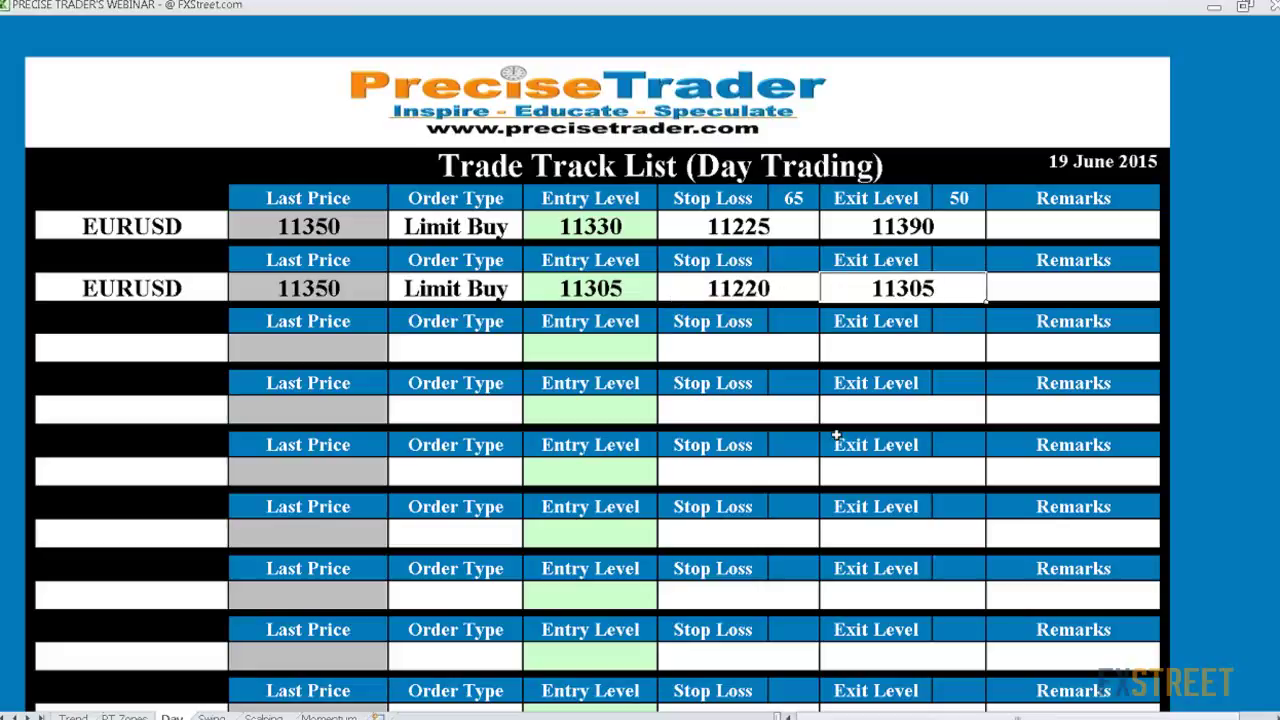
{"action": "type", "text": "11360"}
{"action": "key", "text": "Return"}
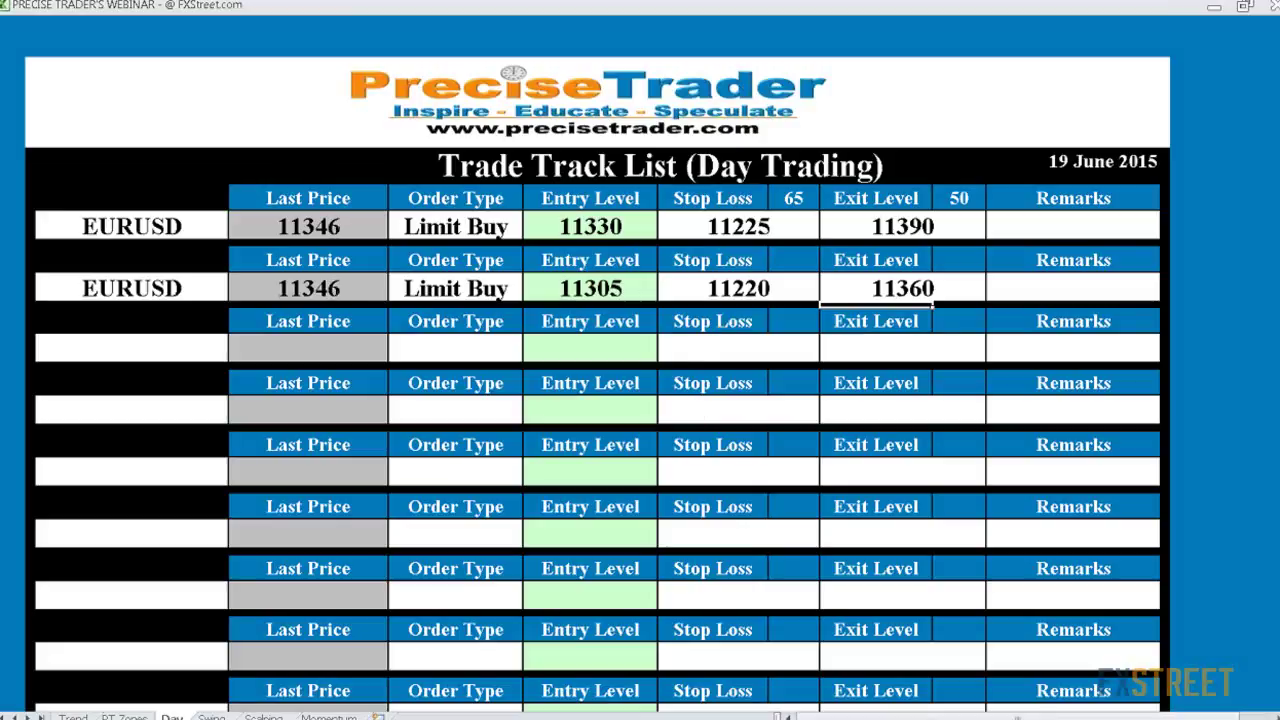
- Switch to the Precise Trader web dashboard and review the EURUSD support levels below the Open
{"action": "left_click", "coordinate": [563, 10]}
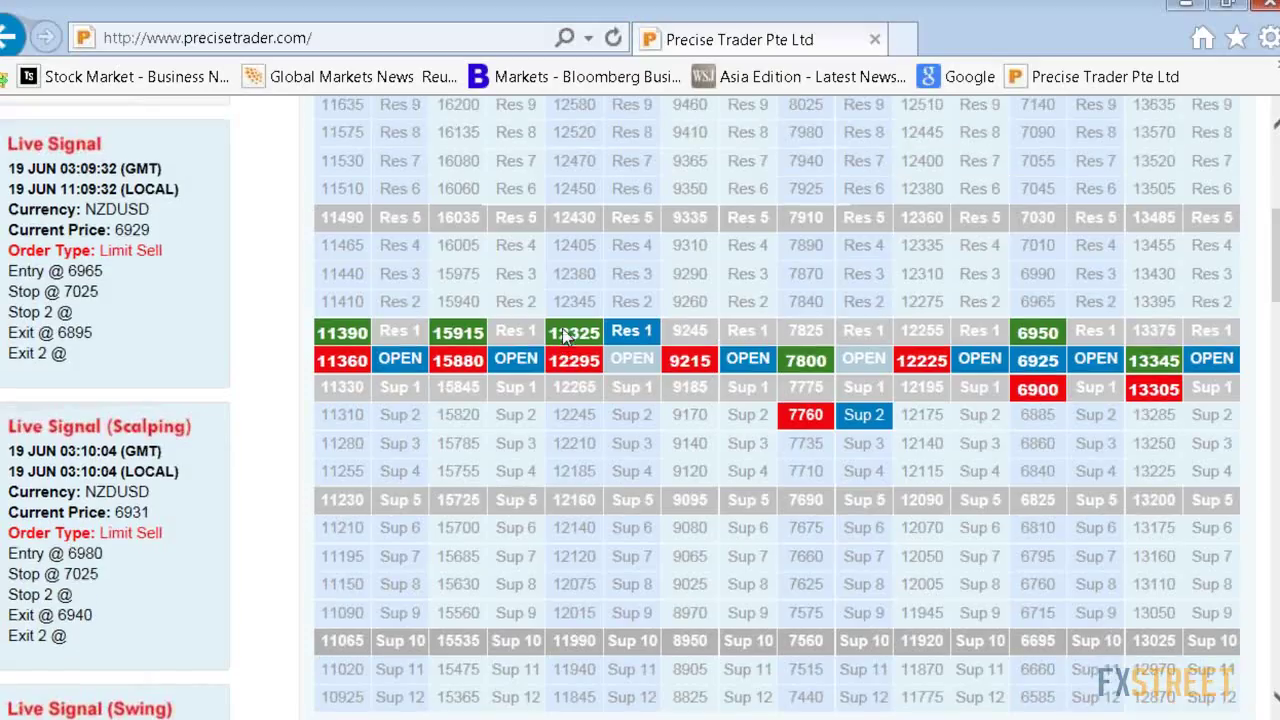
{"action": "scroll", "coordinate": [563, 335], "scroll_direction": "up", "scroll_amount": 3}
{"action": "scroll", "coordinate": [562, 332], "scroll_direction": "up", "scroll_amount": 1}
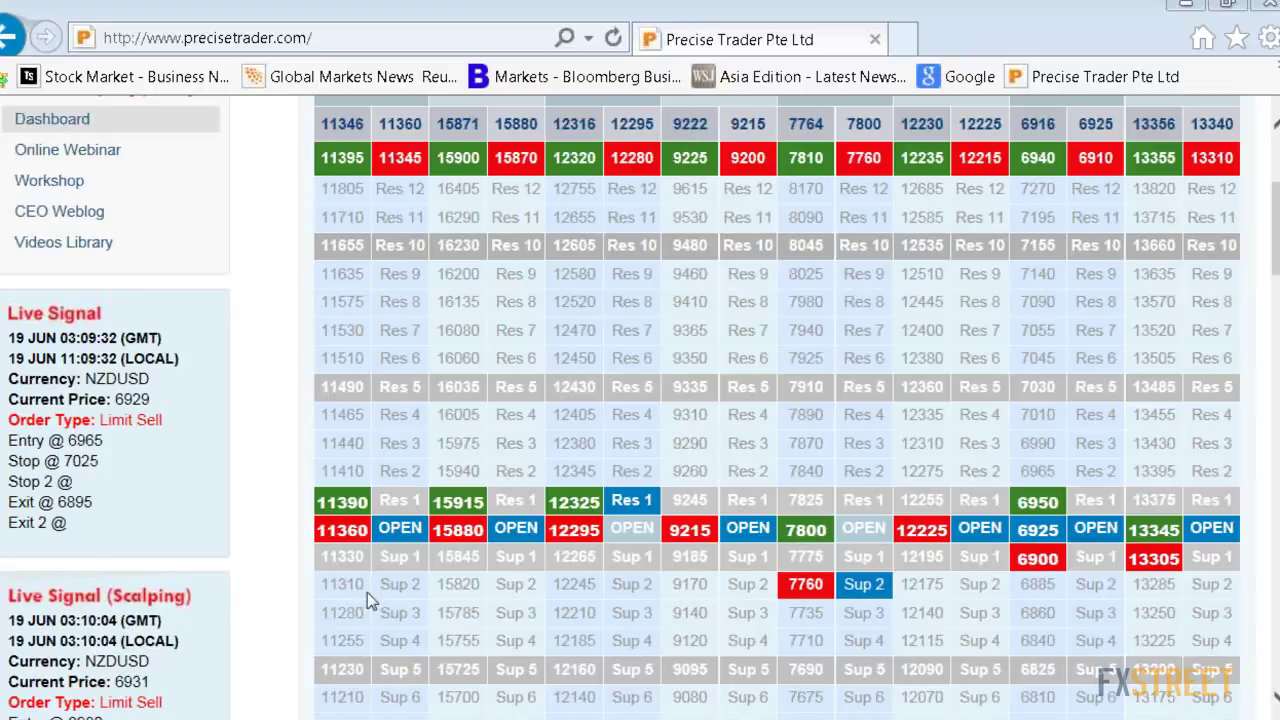
{"action": "triple_click", "coordinate": [409, 619]}
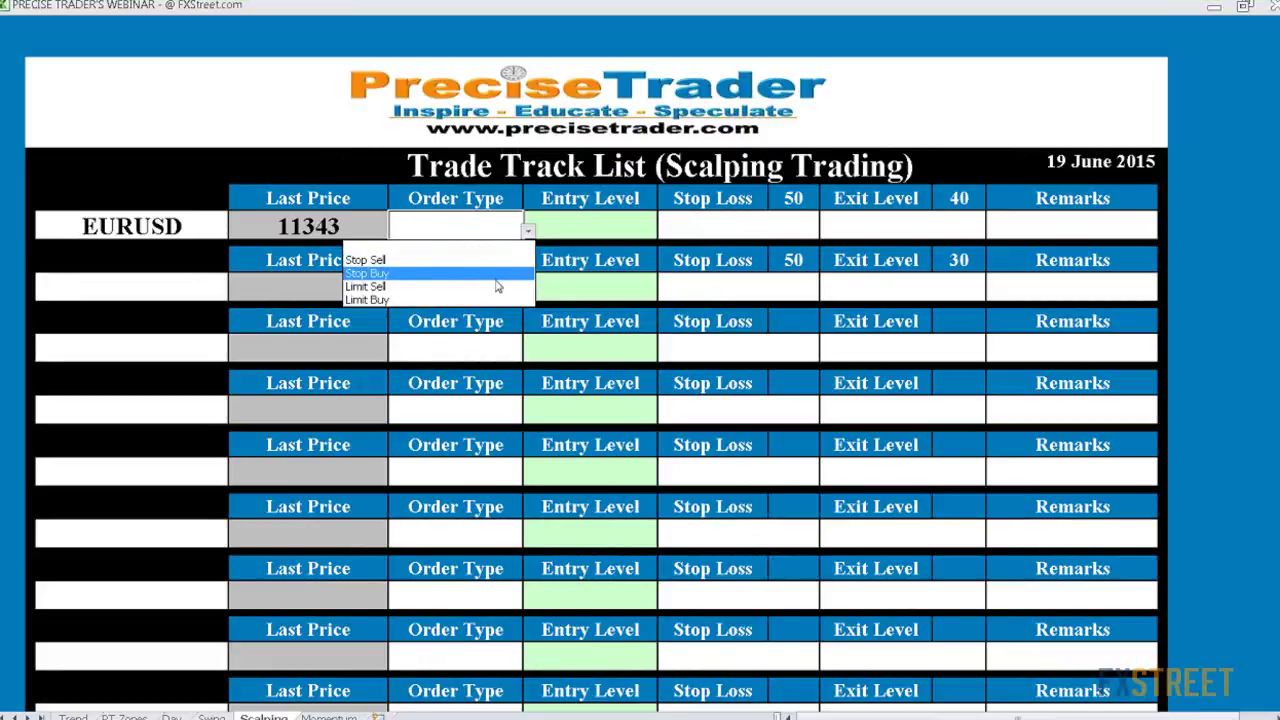
- In the Scalping Trading track list, set the EURUSD order type to Limit Buy and the entry level to 11340
{"action": "left_click", "coordinate": [495, 299]}
{"action": "left_click", "coordinate": [590, 231]}
{"action": "type", "text": "11340"}
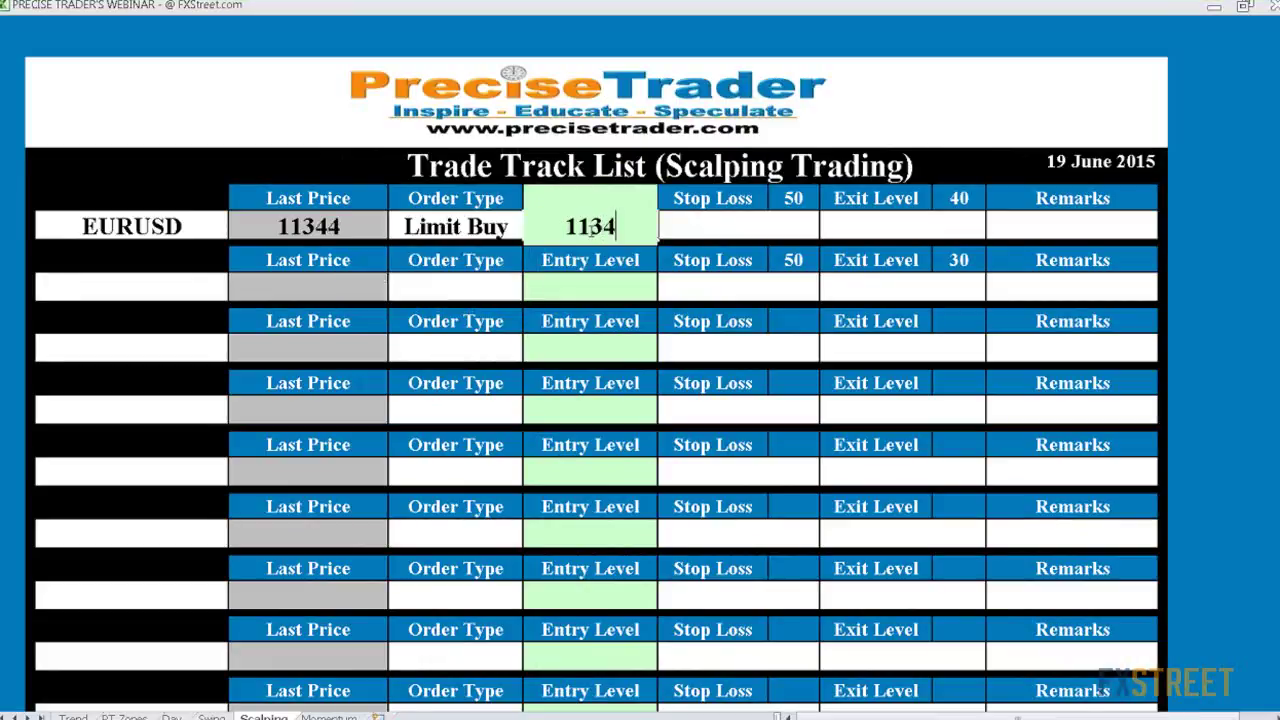
- Set the EURUSD scalping trade's stop loss to 11270 and its exit level to 11360
{"action": "left_click", "coordinate": [706, 235]}
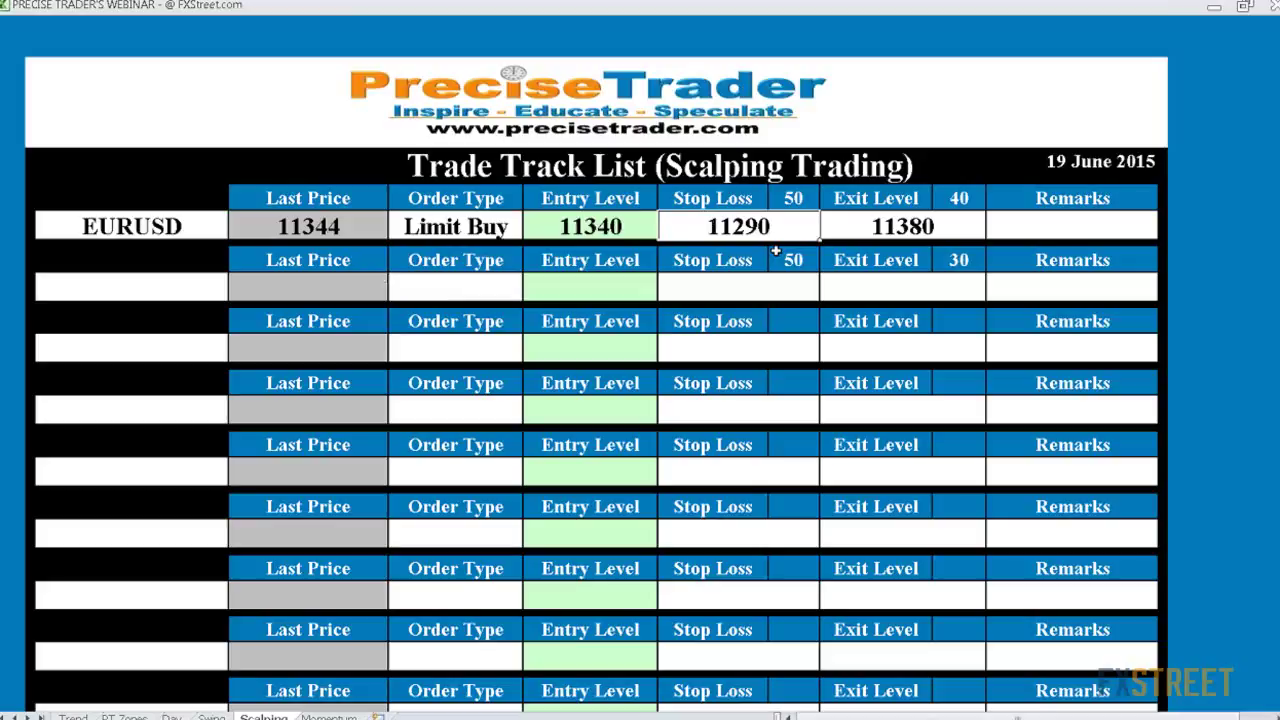
{"action": "type", "text": "11270"}
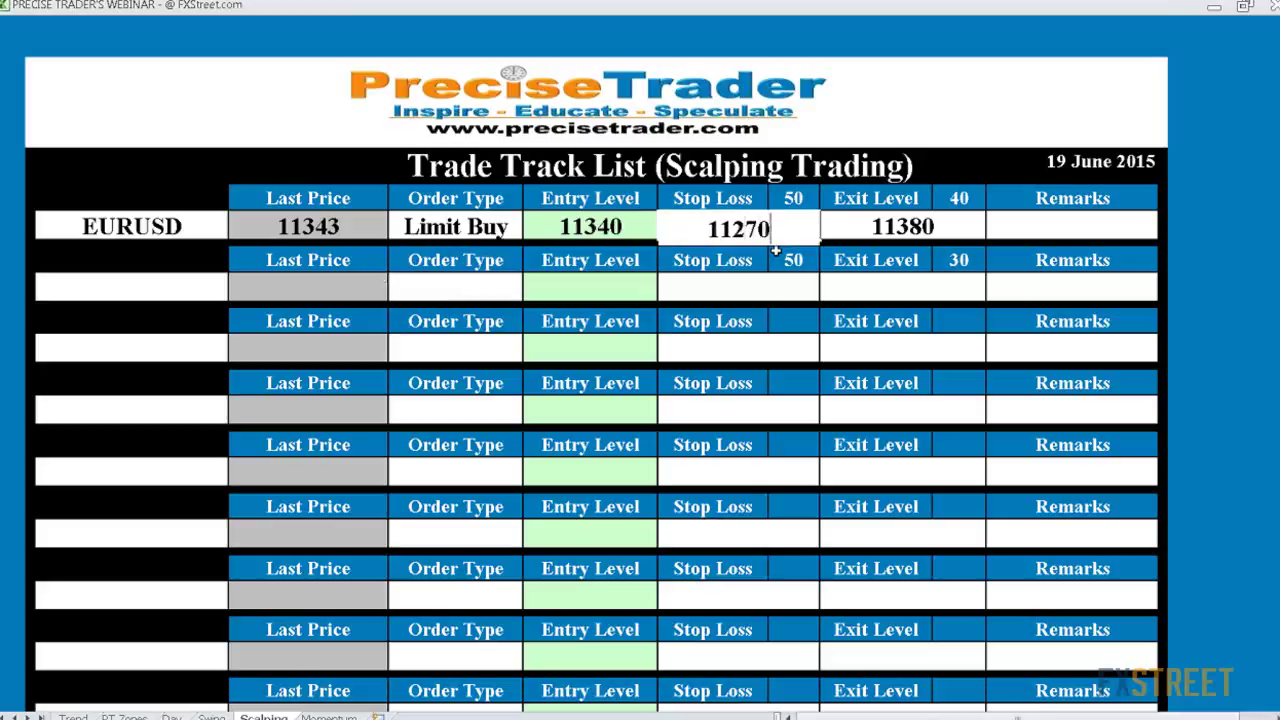
{"action": "left_click", "coordinate": [890, 236]}
{"action": "type", "text": "11365"}
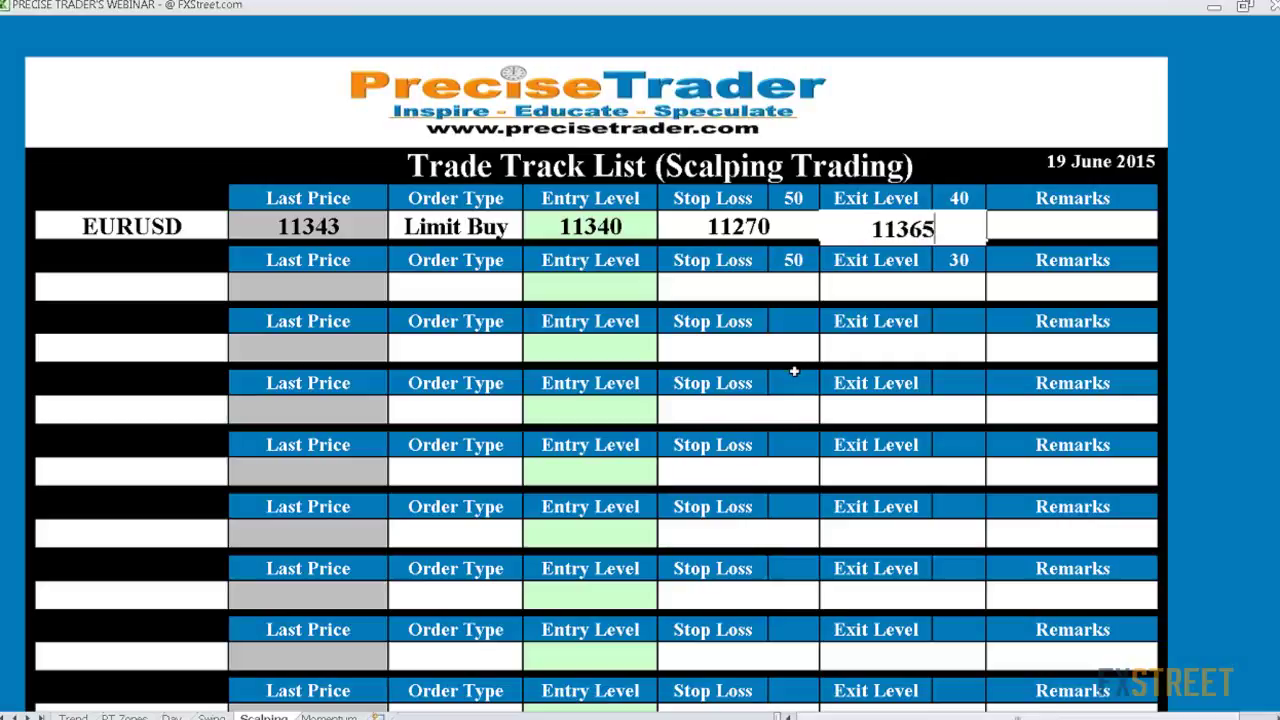
{"action": "key", "text": "BackSpace"}
{"action": "type", "text": "0"}
{"action": "left_click", "coordinate": [854, 326]}
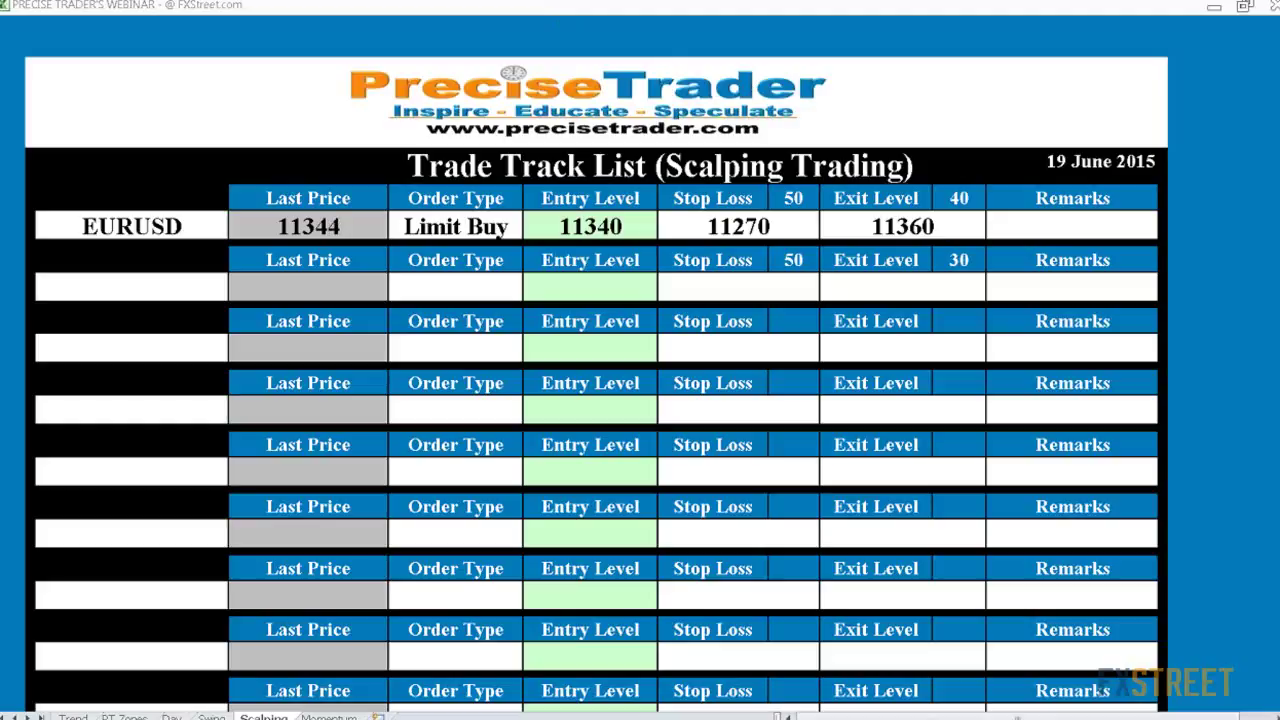
- Switch to CQG Integrated Client and examine the wave counts and projected wave 5 targets on the EURUSD 1-minute chart
{"action": "key", "text": "alt+Tab"}
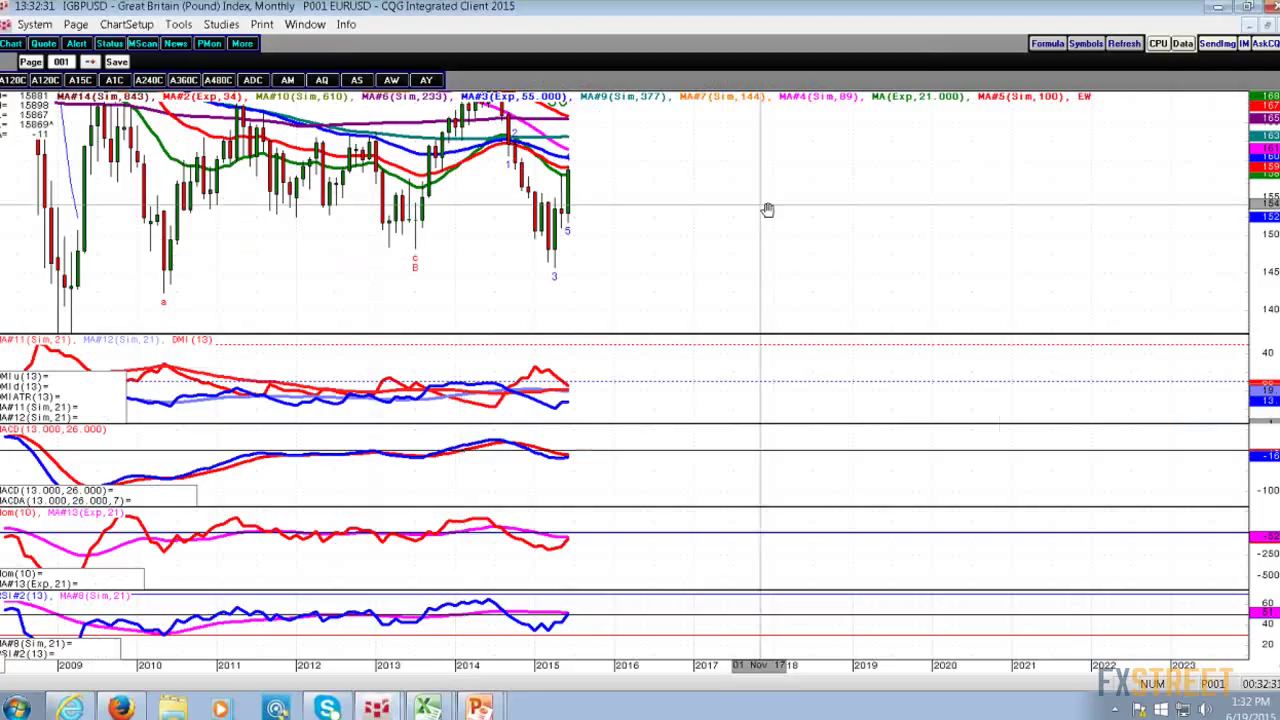
{"action": "scroll", "coordinate": [767, 209], "scroll_direction": "up", "scroll_amount": 5}
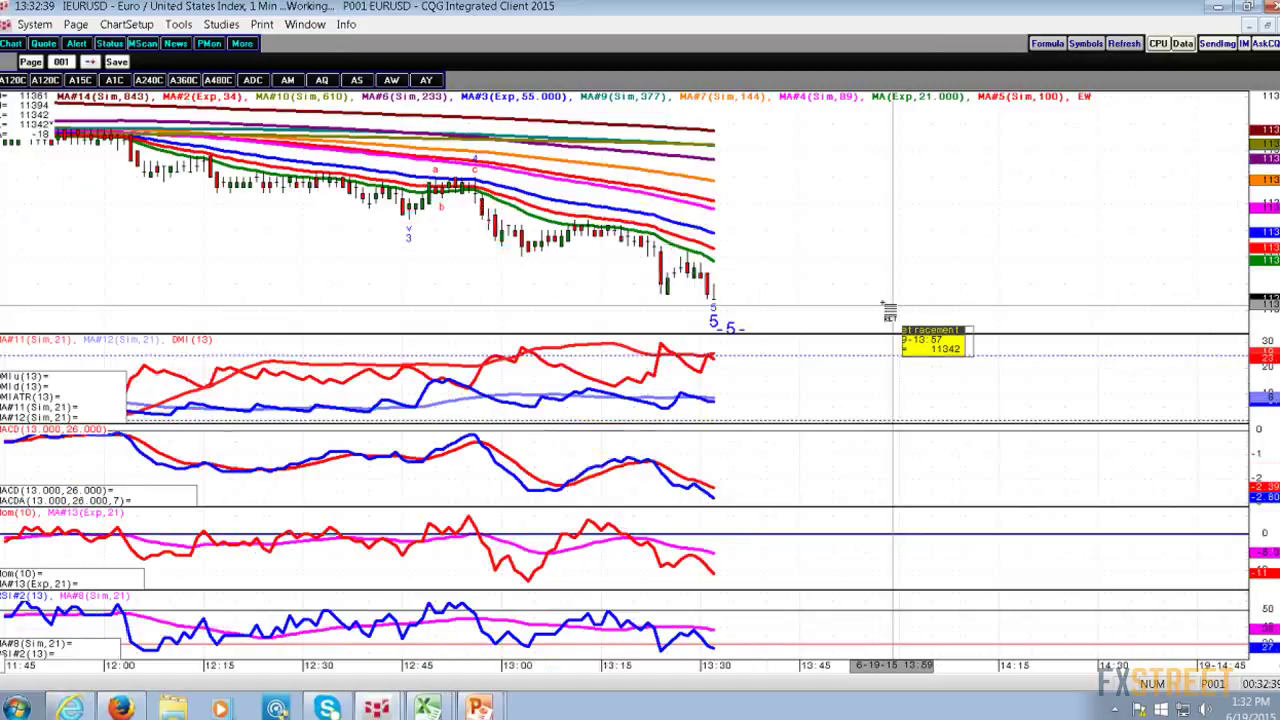
{"action": "scroll", "coordinate": [889, 312], "scroll_direction": "down", "scroll_amount": 3}
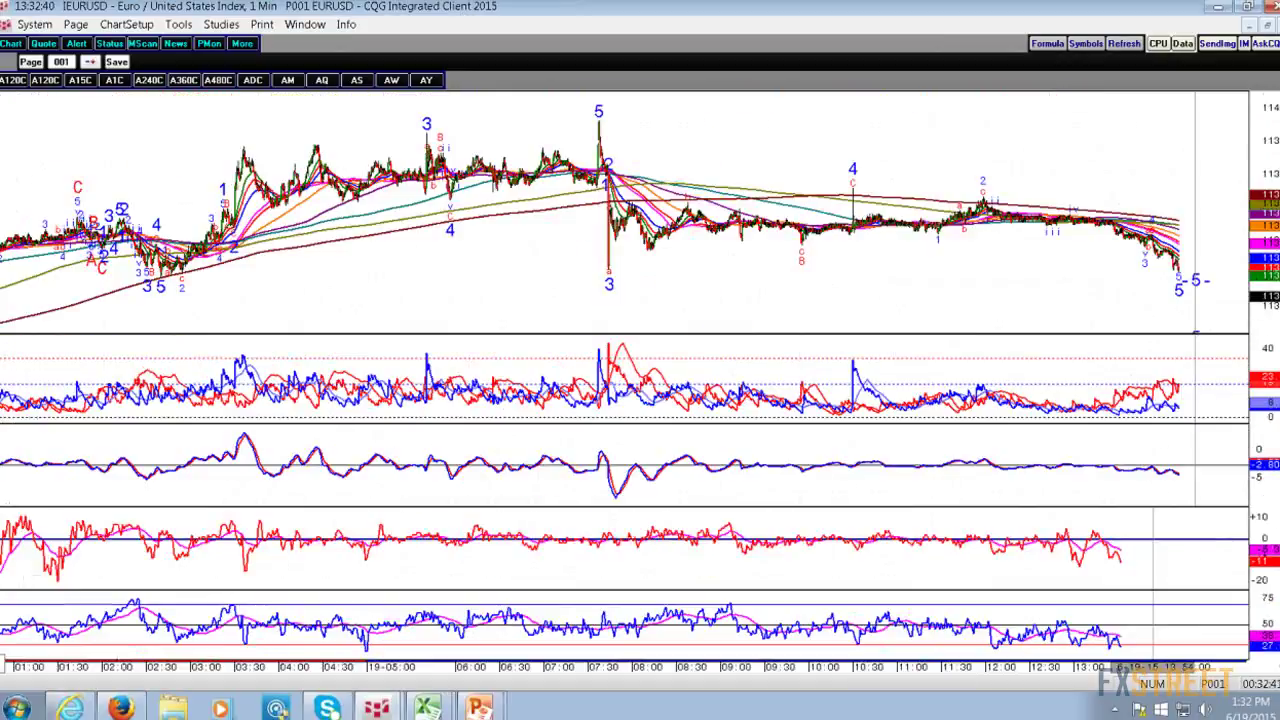
{"action": "left_click_drag", "start_coordinate": [755, 285], "coordinate": [604, 230]}
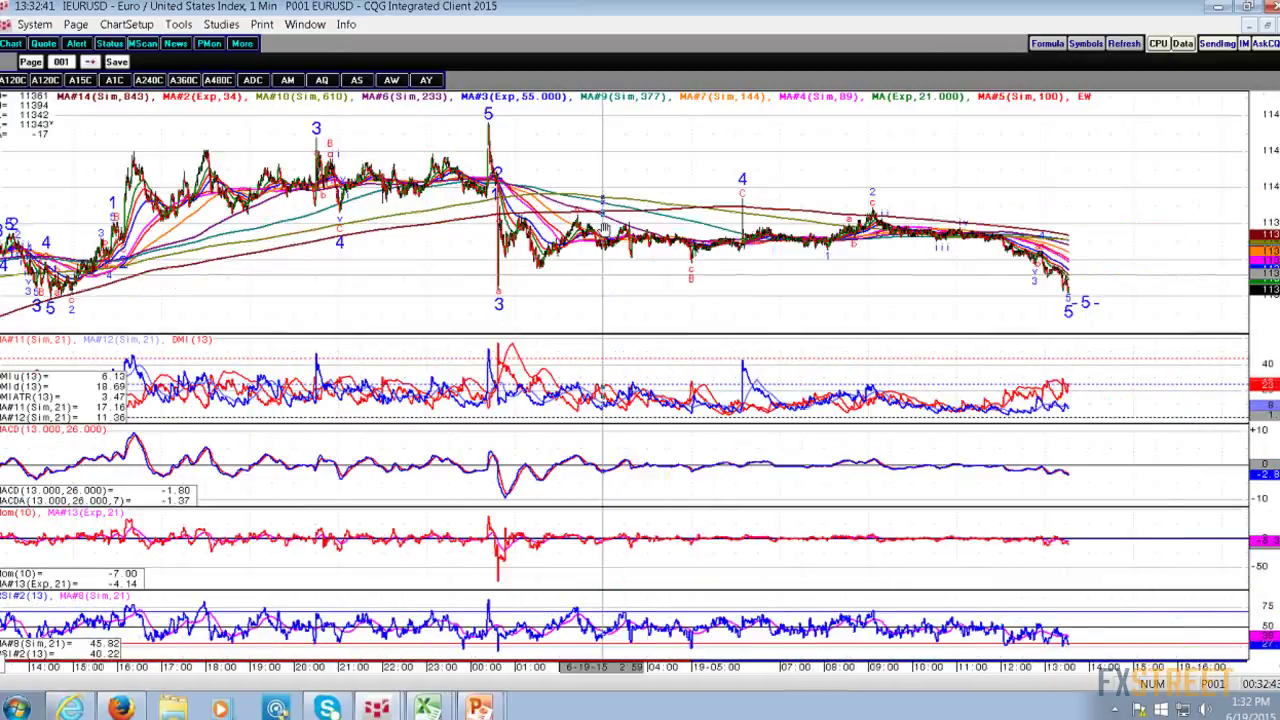
{"action": "left_click", "coordinate": [866, 258]}
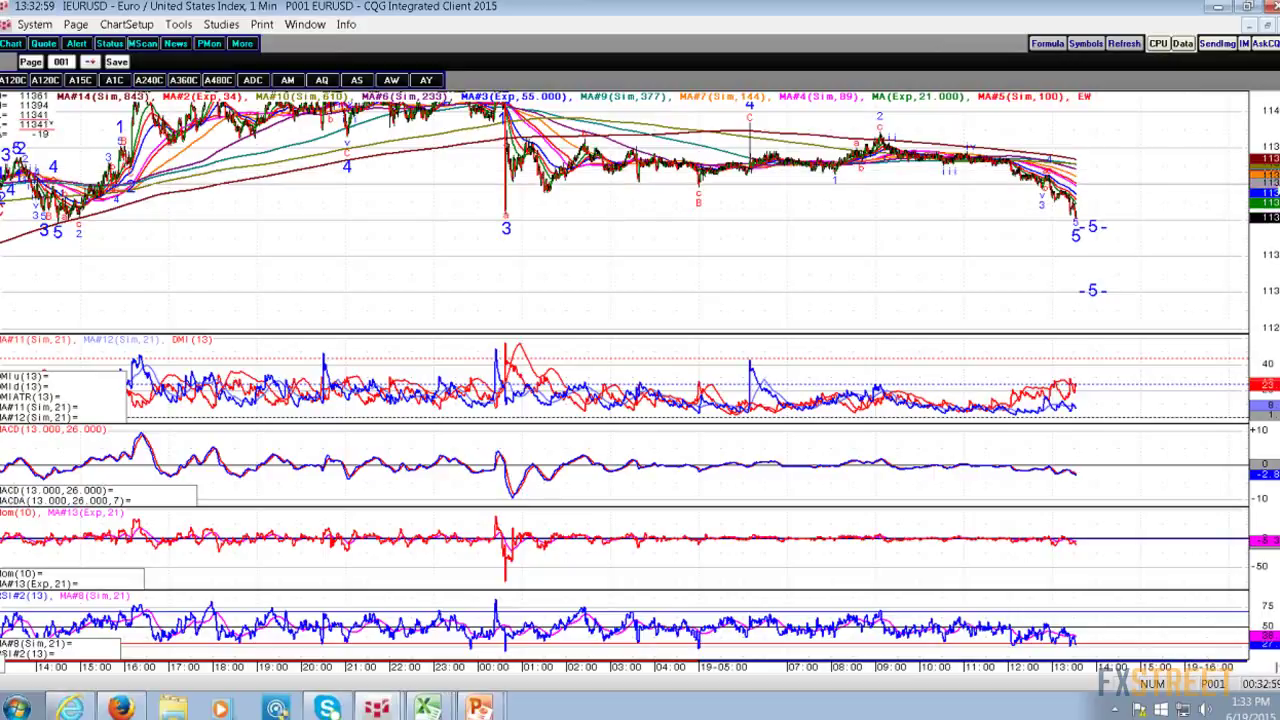
{"action": "left_click", "coordinate": [699, 190]}
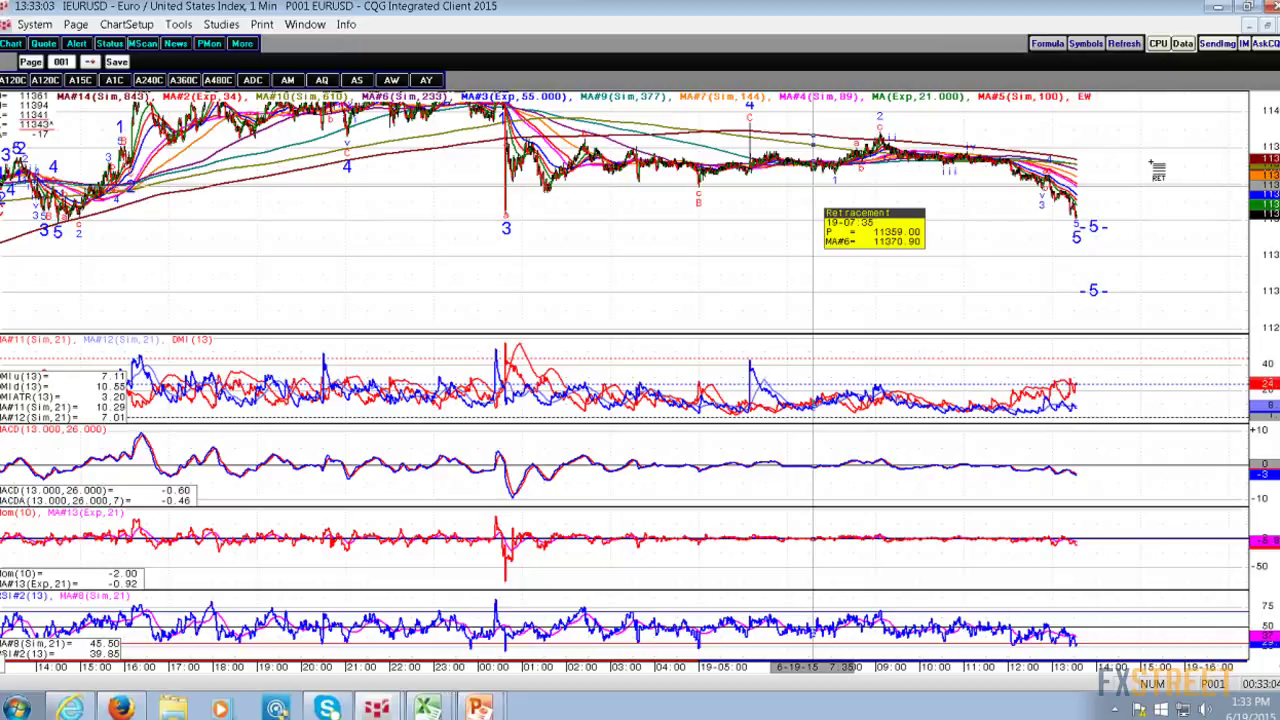
{"action": "scroll", "coordinate": [1120, 250], "scroll_direction": "down", "scroll_amount": 3}
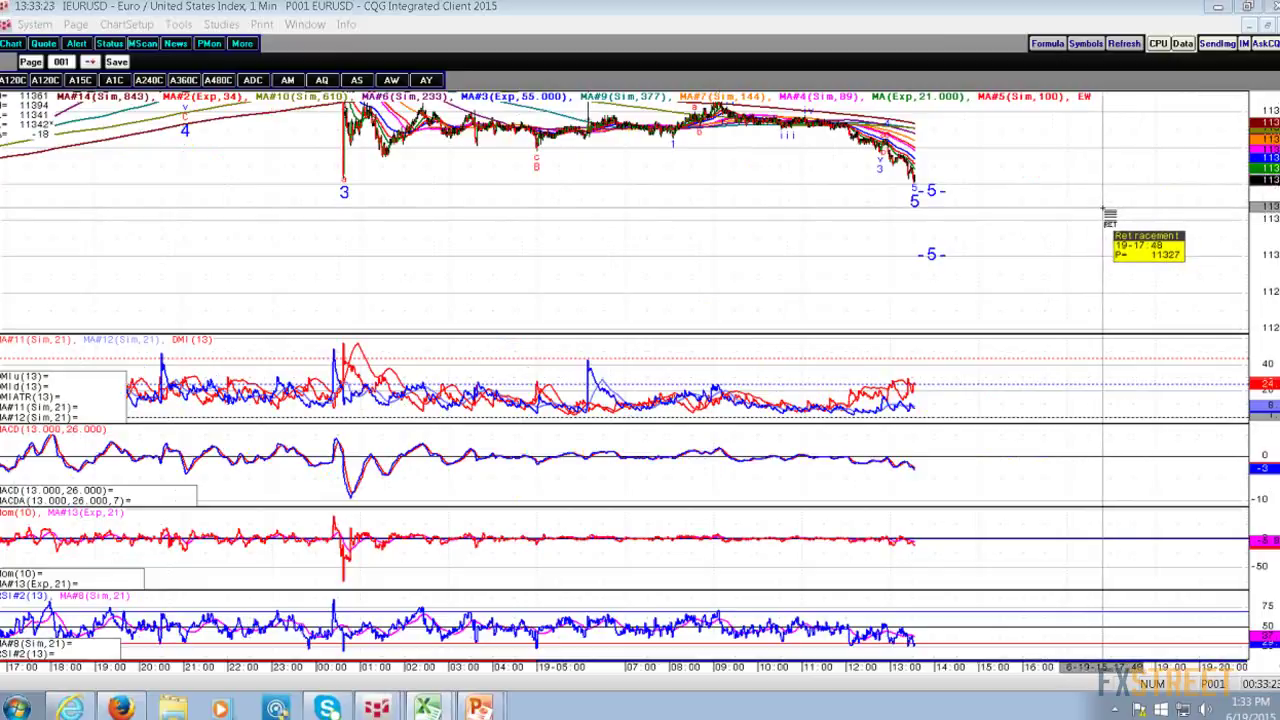
{"action": "left_click", "coordinate": [1275, 209]}
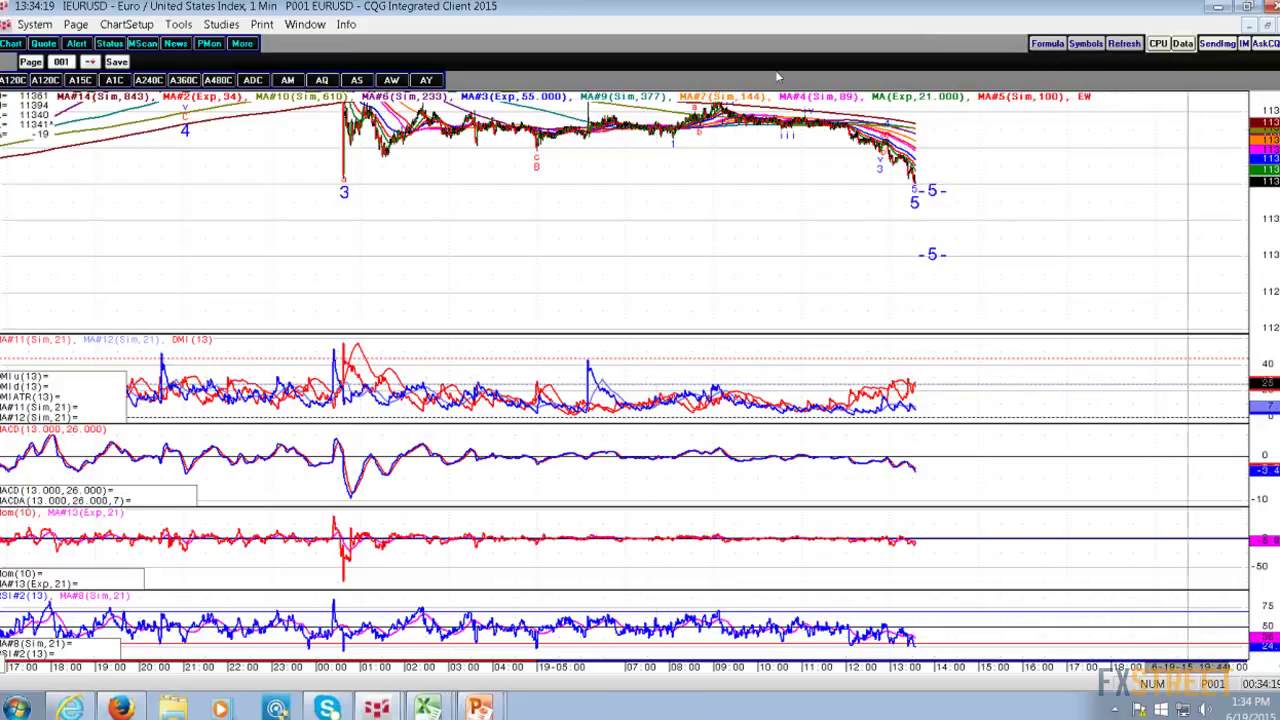
- Return to the webinar workbook's Day Trading track list and set the second EURUSD trade's exit level to 11330
{"action": "key", "text": "alt+Tab"}
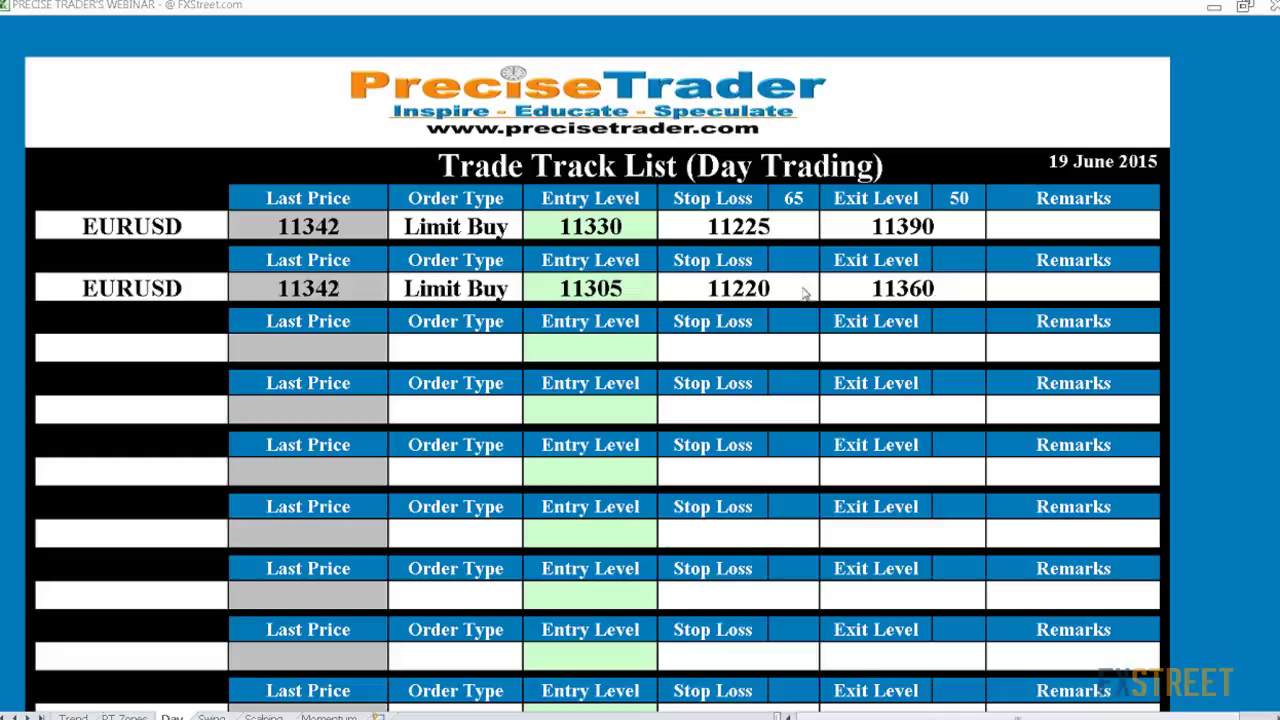
{"action": "left_click", "coordinate": [872, 289]}
{"action": "type", "text": "11330"}
{"action": "key", "text": "Tab"}
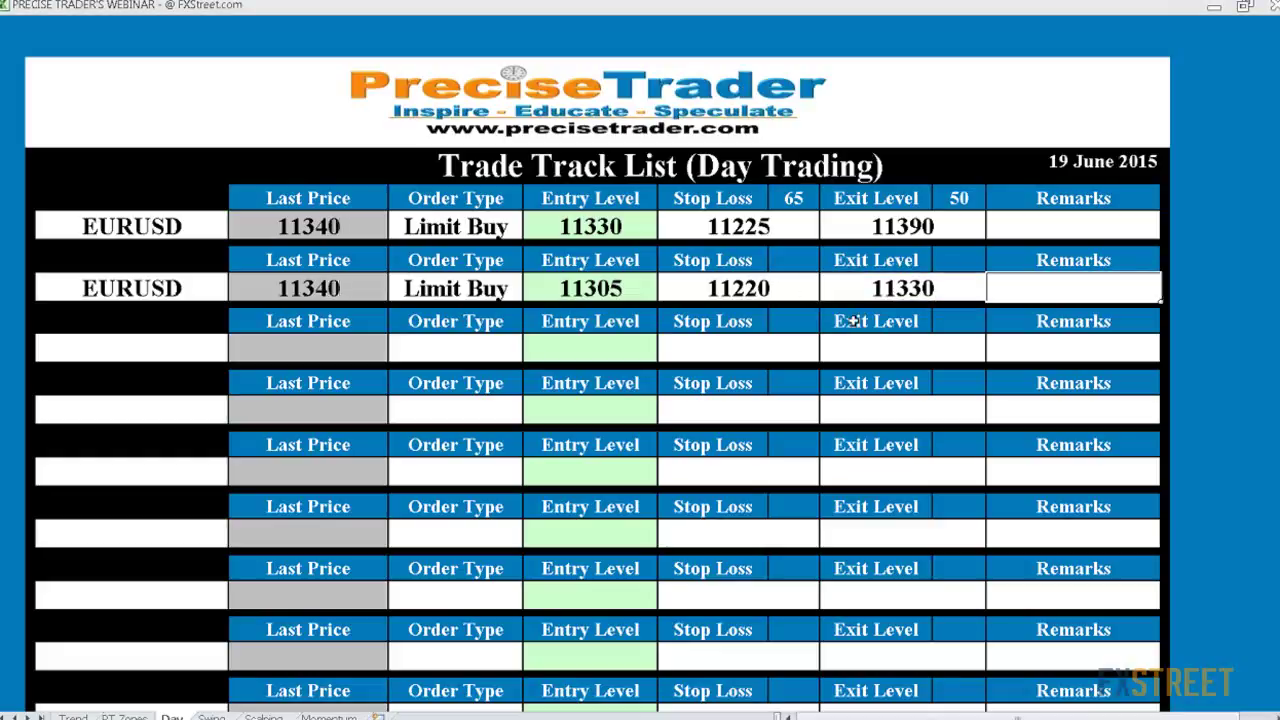
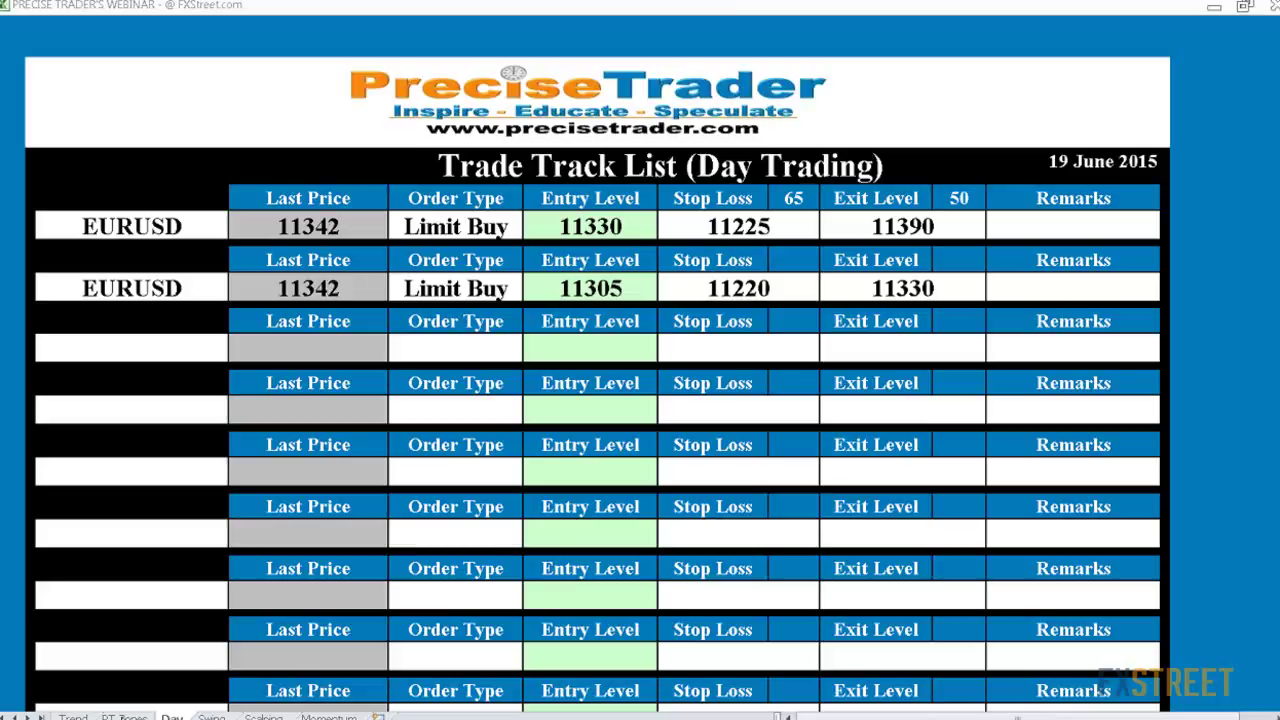
- Switch to CQG Integrated Client and change the EURUSD chart's time interval from 1 minute to daily
{"action": "key", "text": "alt+Tab"}
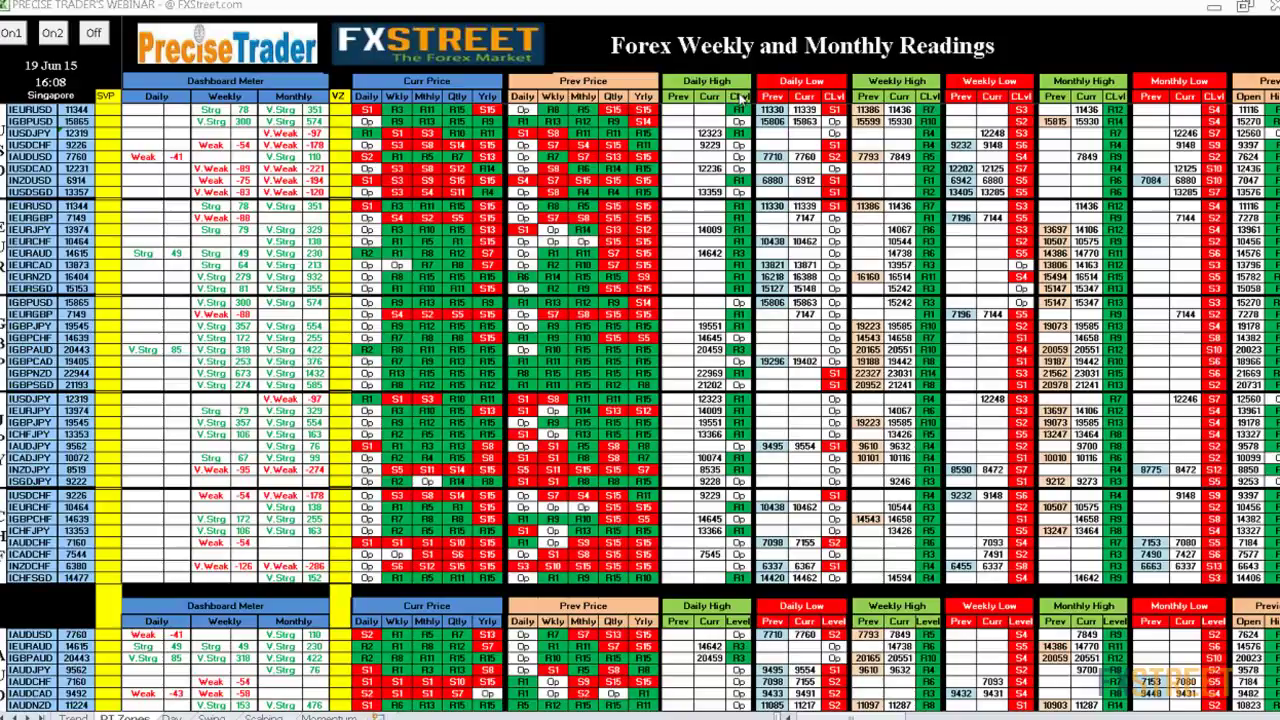
{"action": "key", "text": "alt+Tab"}
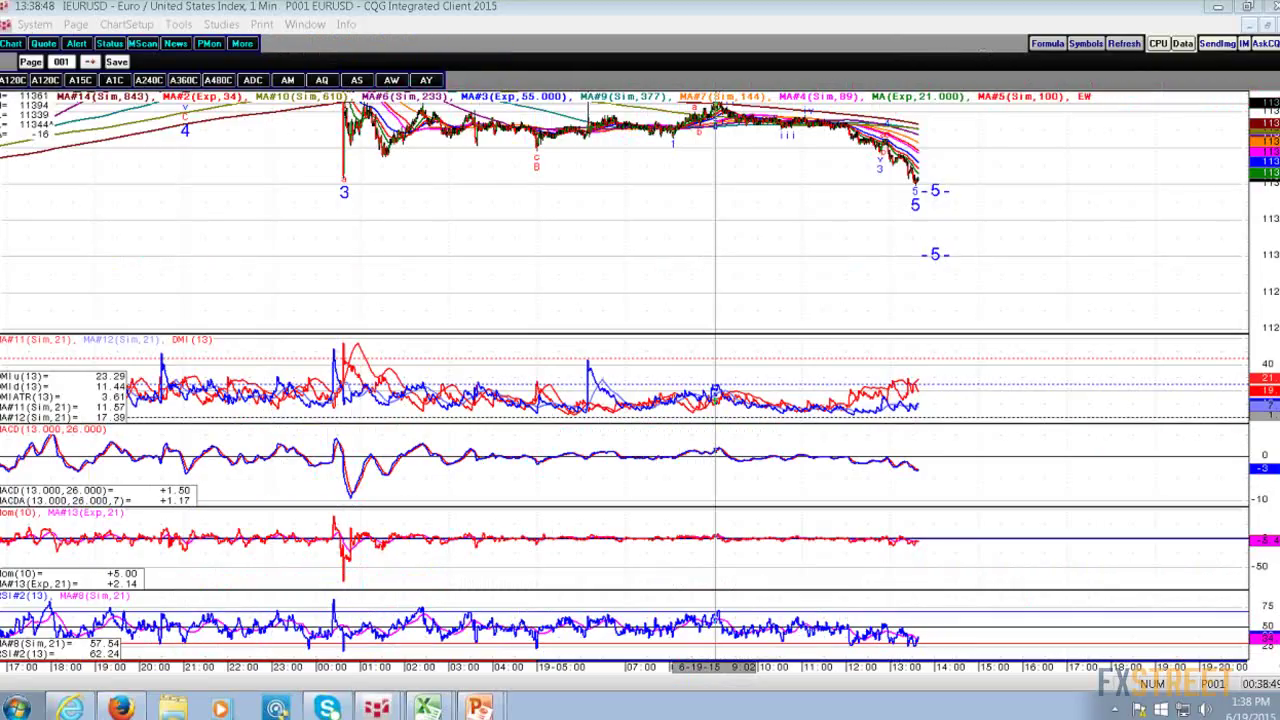
{"action": "left_click_drag", "start_coordinate": [646, 217], "coordinate": [546, 224]}
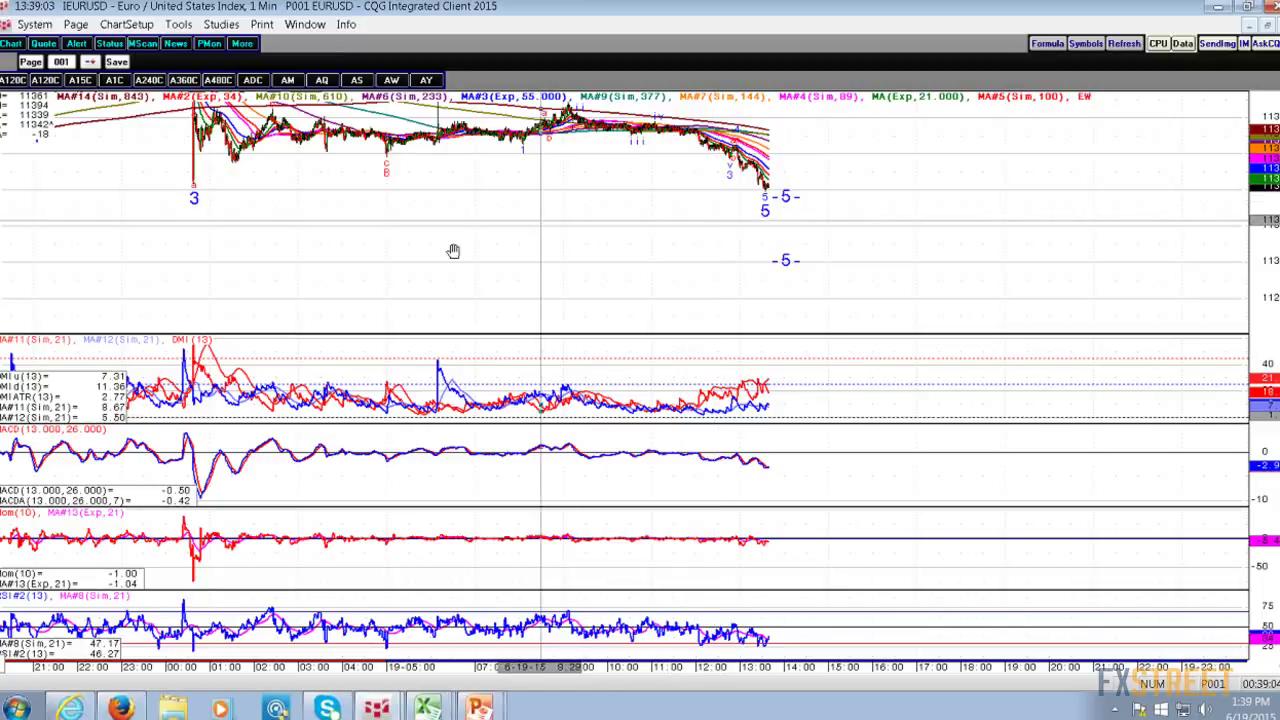
{"action": "scroll", "coordinate": [474, 251], "scroll_direction": "right", "scroll_amount": 3}
{"action": "type", "text": "xd"}
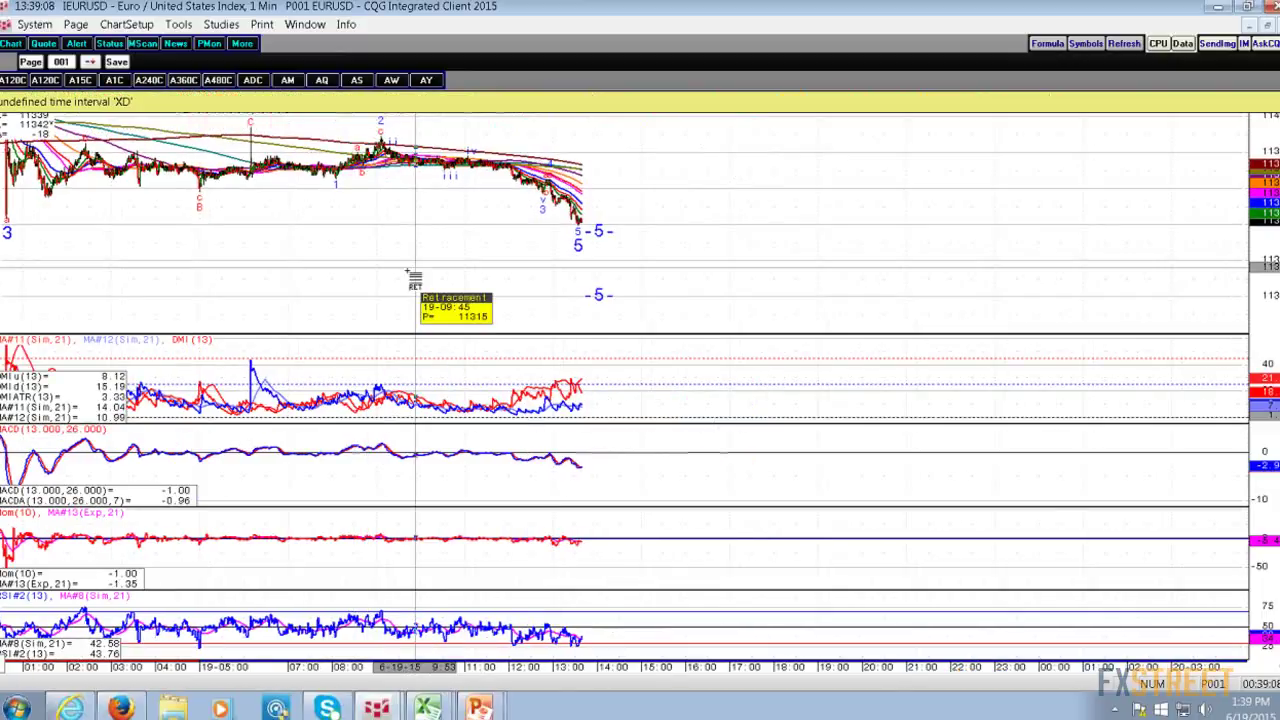
{"action": "type", "text": "d"}
{"action": "key", "text": "Return"}
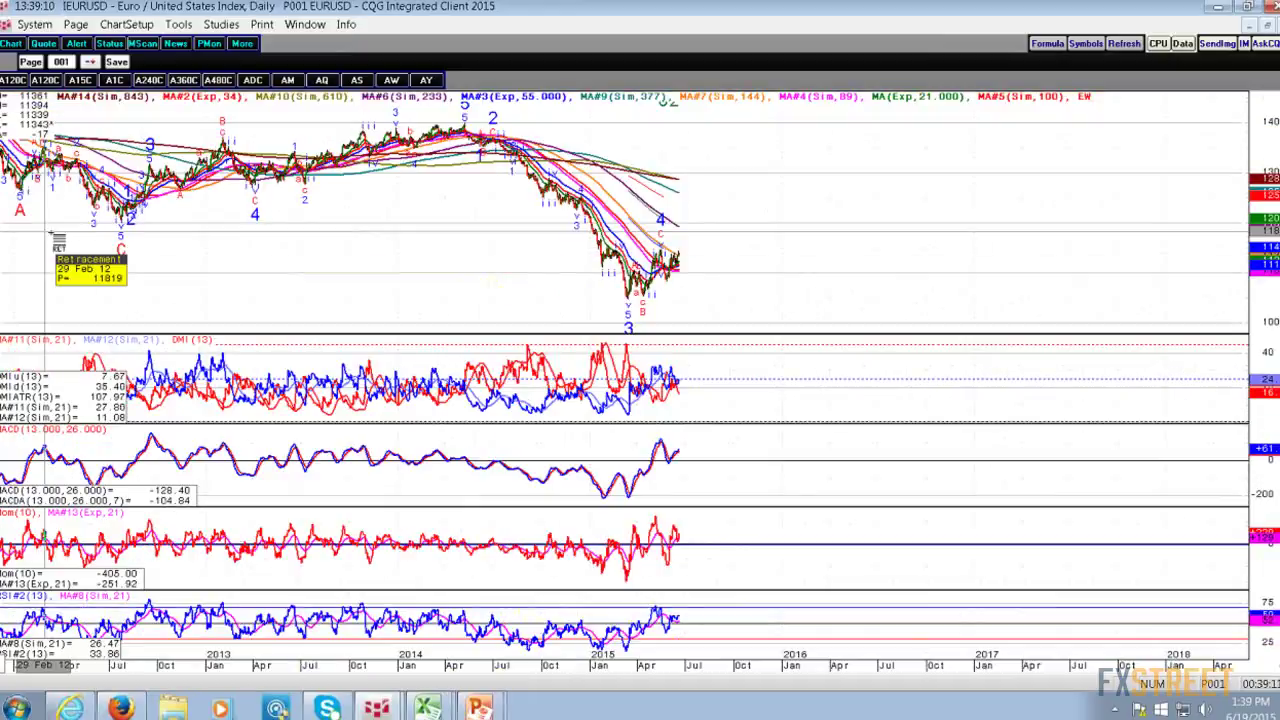
- Draw a trend channel across the recent price swings on the EURUSD daily chart
{"action": "mouse_move", "coordinate": [50, 237]}
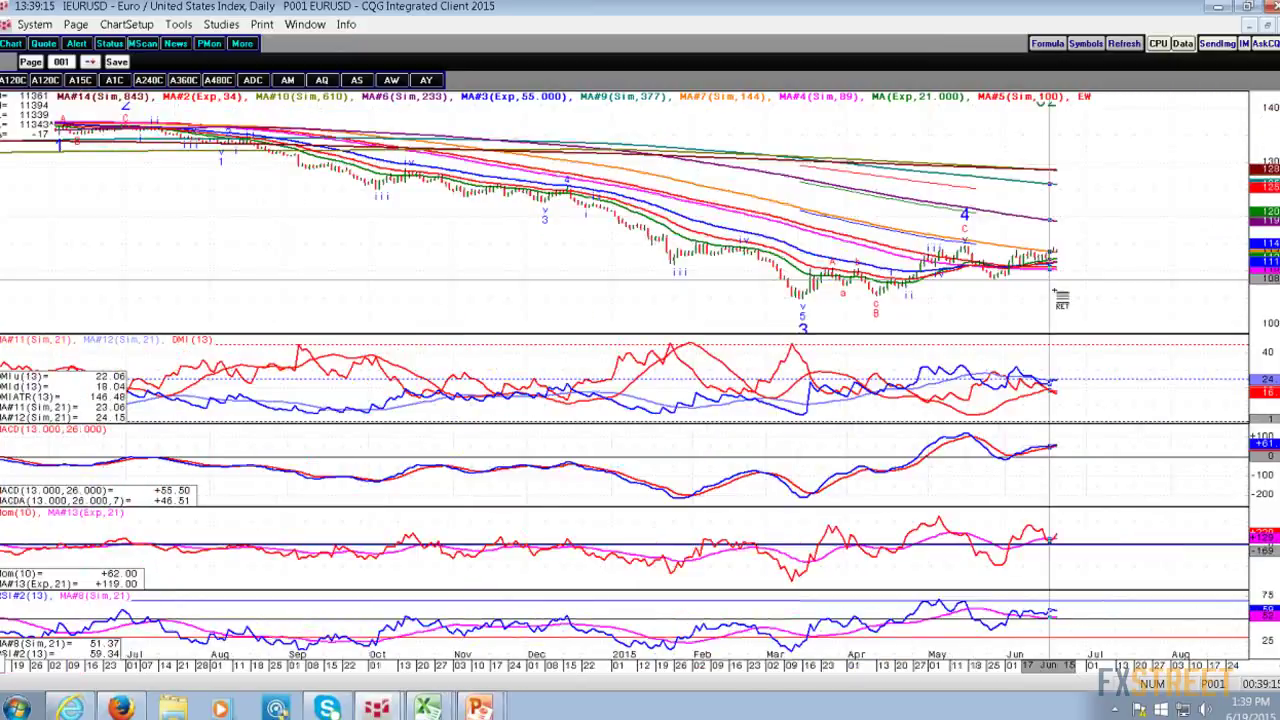
{"action": "left_click_drag", "start_coordinate": [1060, 296], "coordinate": [1036, 196]}
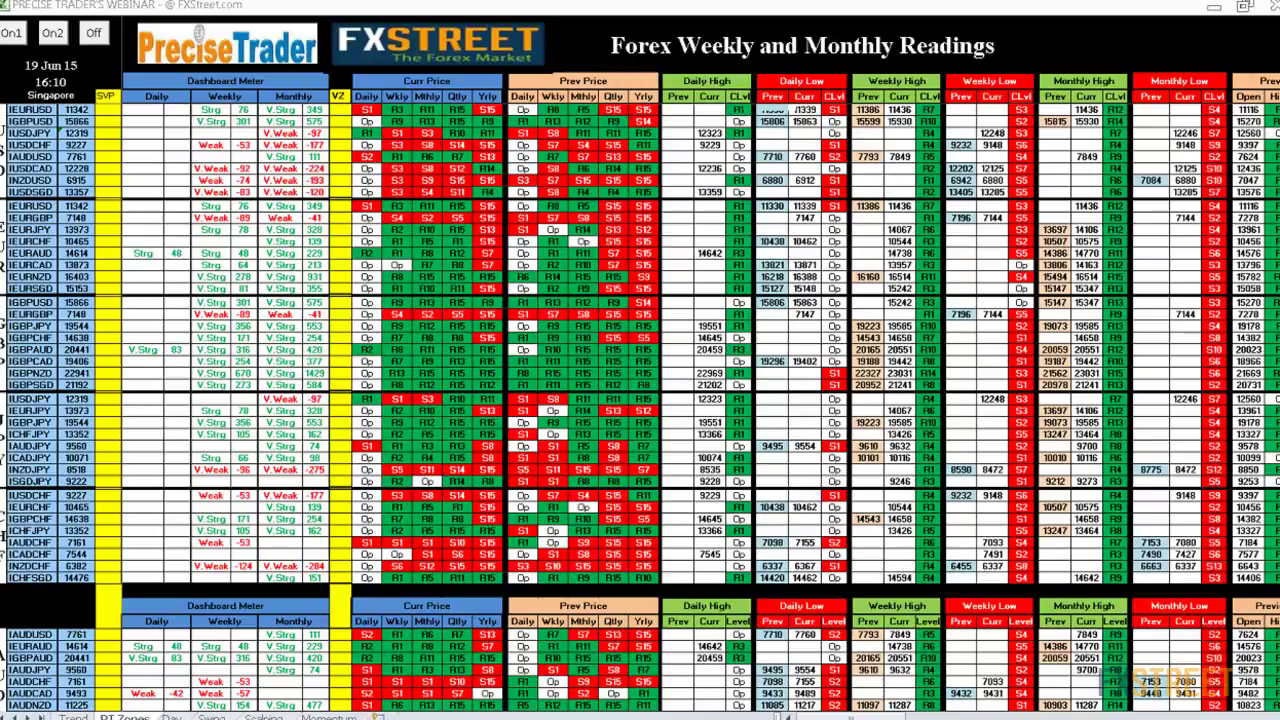
{"action": "key", "text": "alt+Tab"}
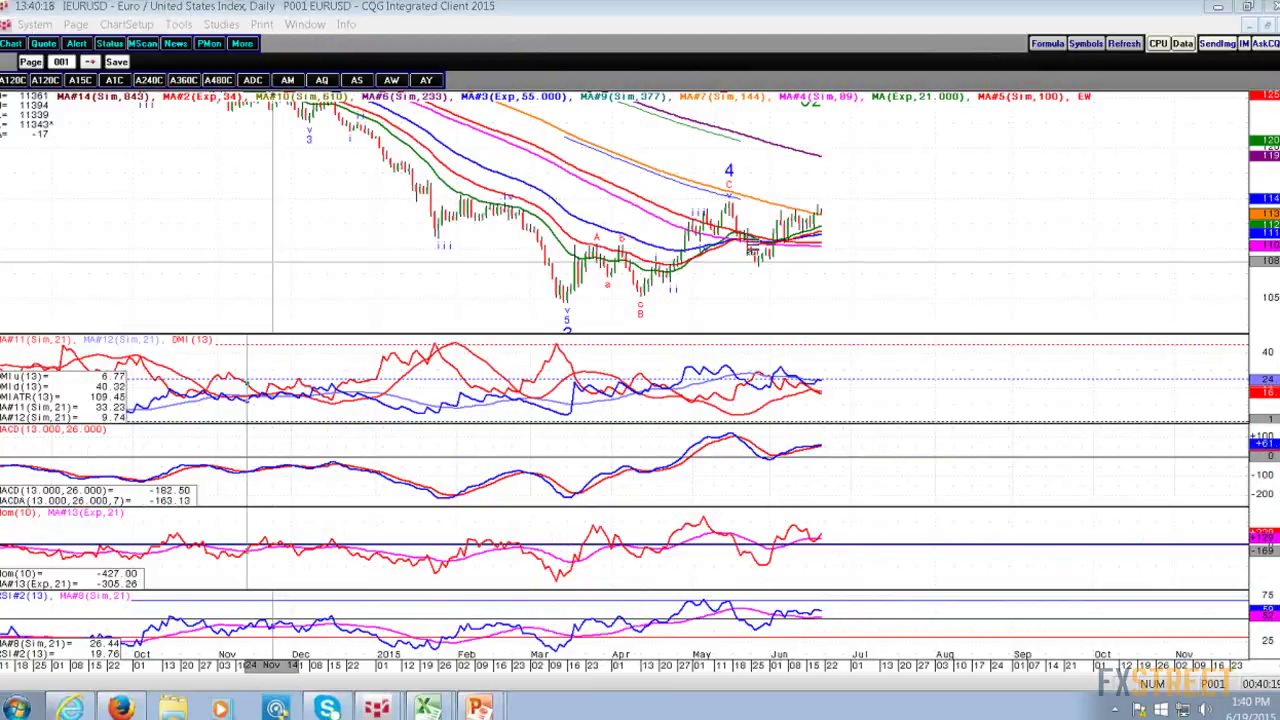
{"action": "left_click", "coordinate": [750, 248]}
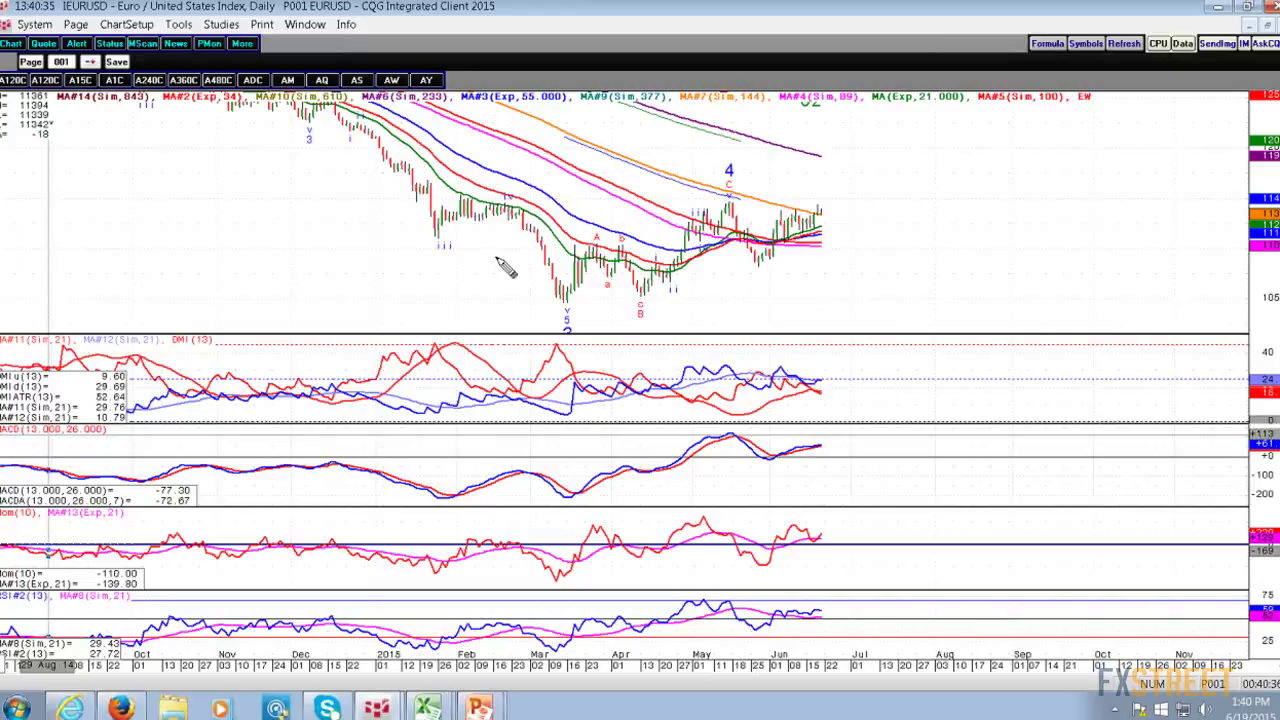
{"action": "left_click_drag", "start_coordinate": [516, 276], "coordinate": [833, 280]}
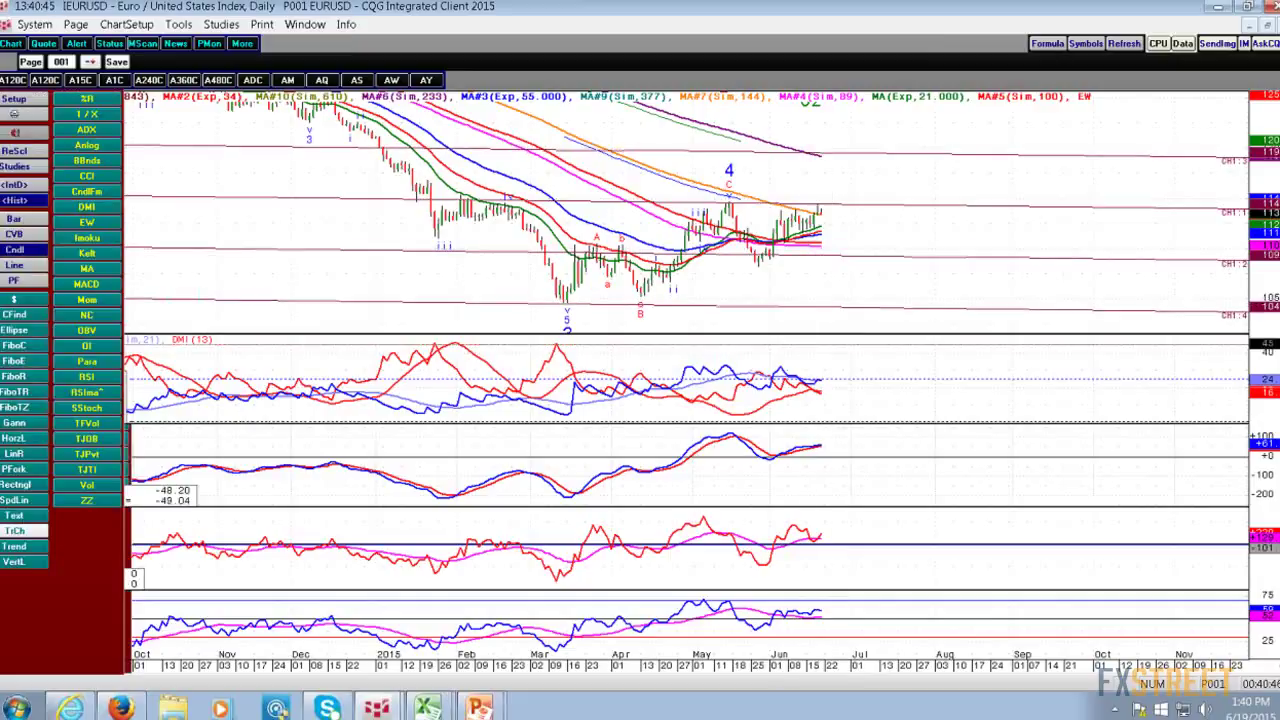
- Add a Fibonacci retracement from the 15 May 15 high to the late-May low on the EURUSD daily chart
{"action": "left_click", "coordinate": [729, 207]}
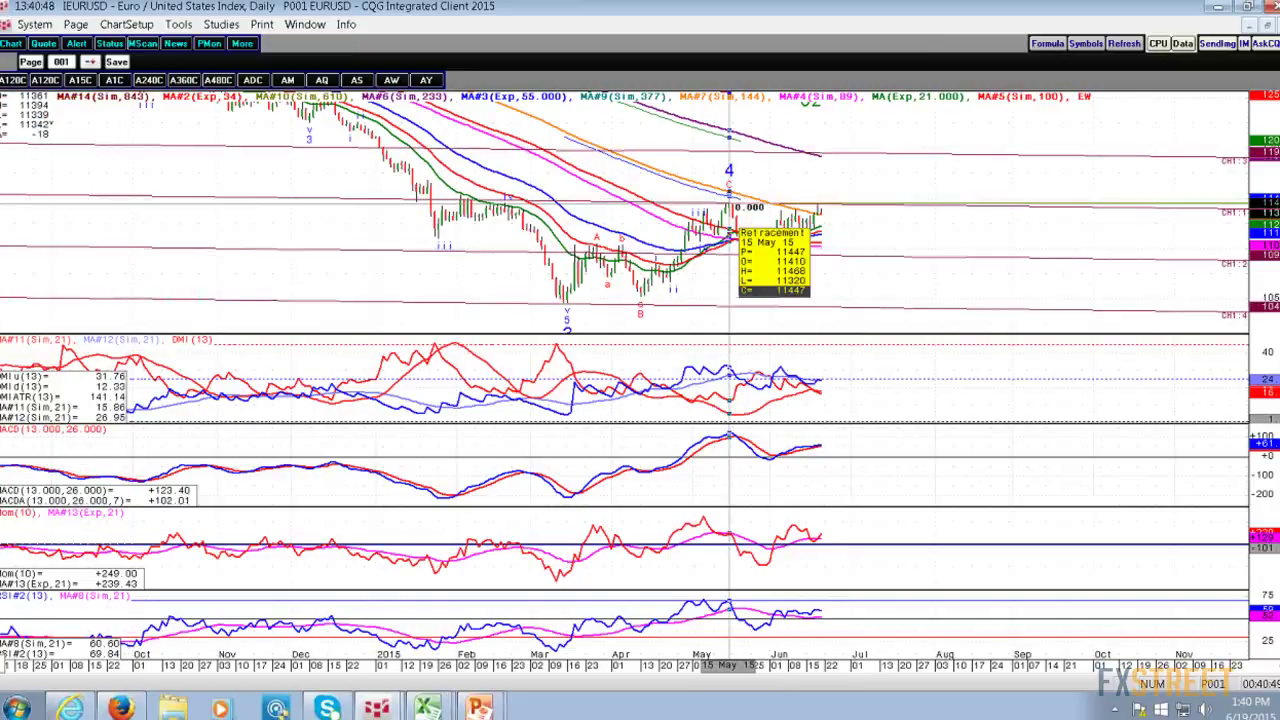
{"action": "left_click", "coordinate": [903, 242]}
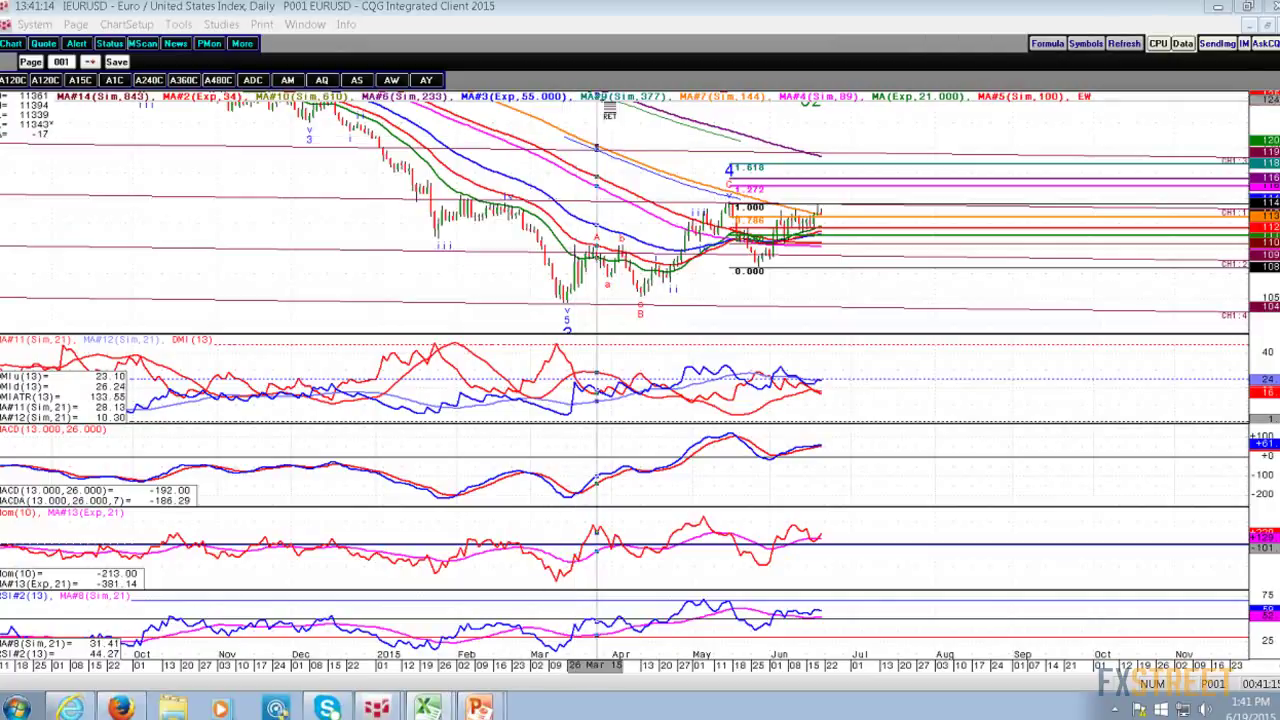
- Switch to the Forexdashver1_13 workbook in Excel and examine the EUR yearly support levels from SUP 10 to SUP 14 on the Dashboard sheet
{"action": "mouse_move", "coordinate": [600, 107]}
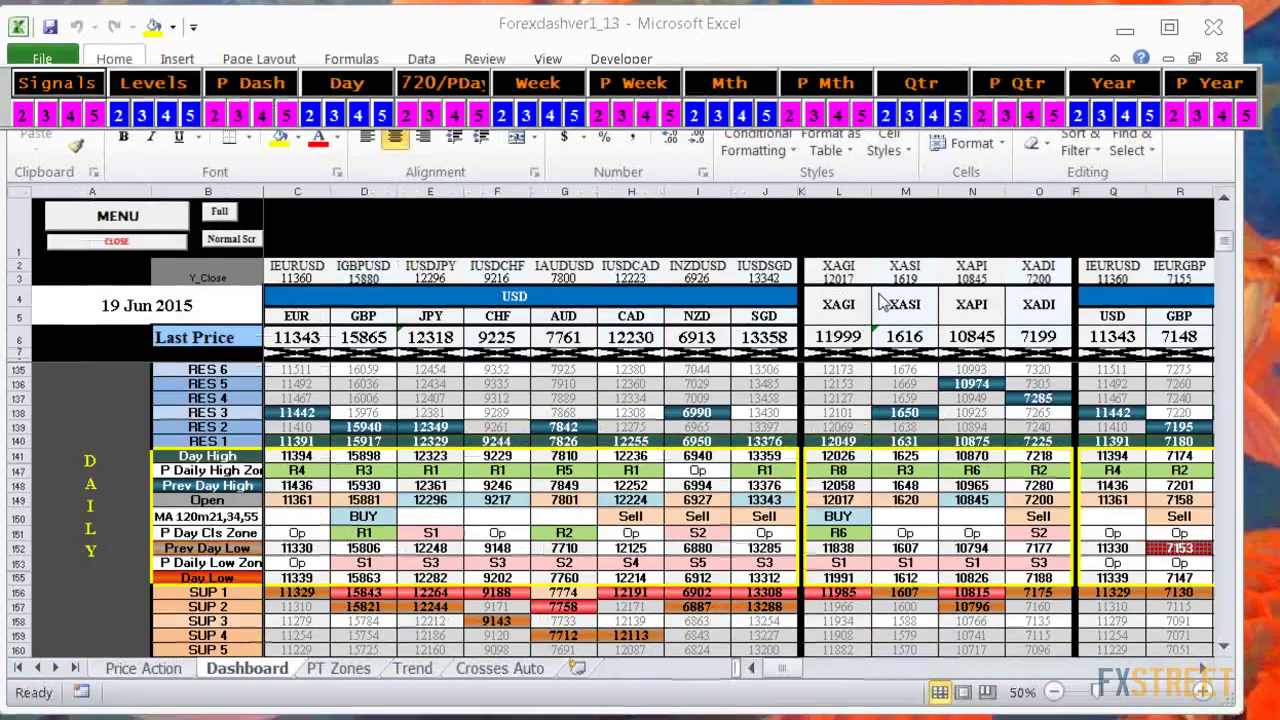
{"action": "left_click", "coordinate": [1098, 85]}
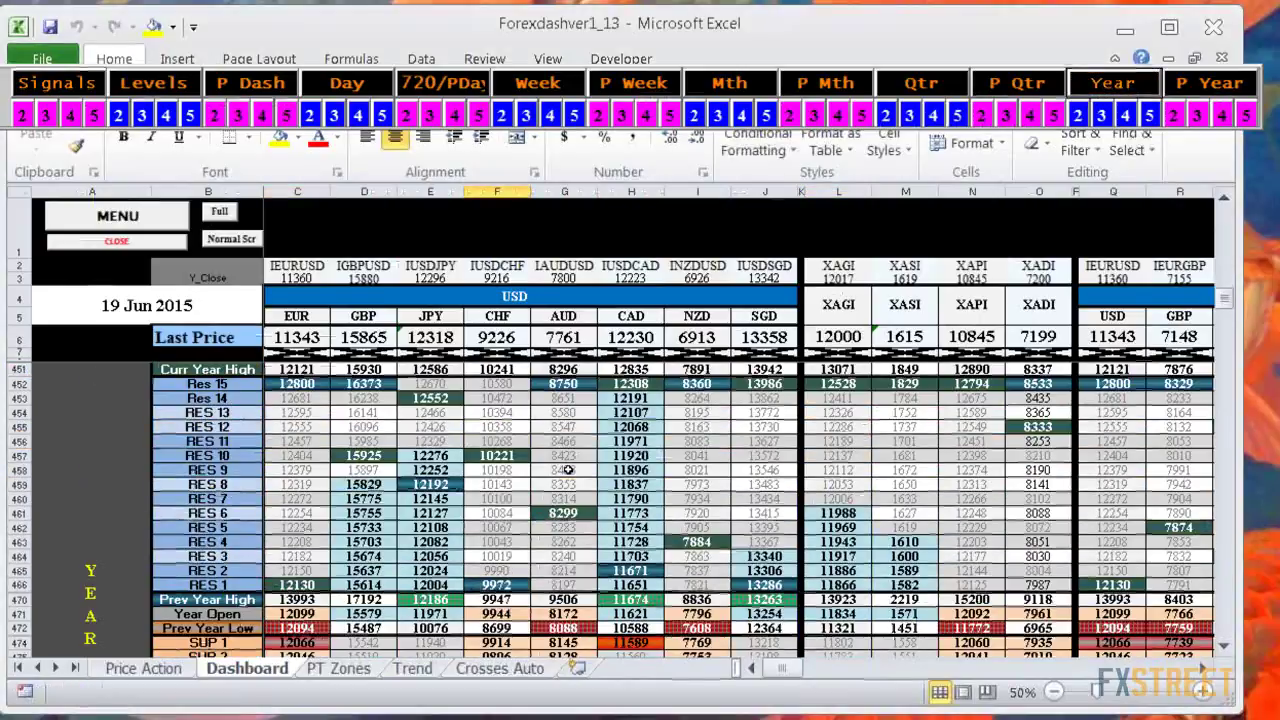
{"action": "scroll", "coordinate": [567, 470], "scroll_direction": "down", "scroll_amount": 4}
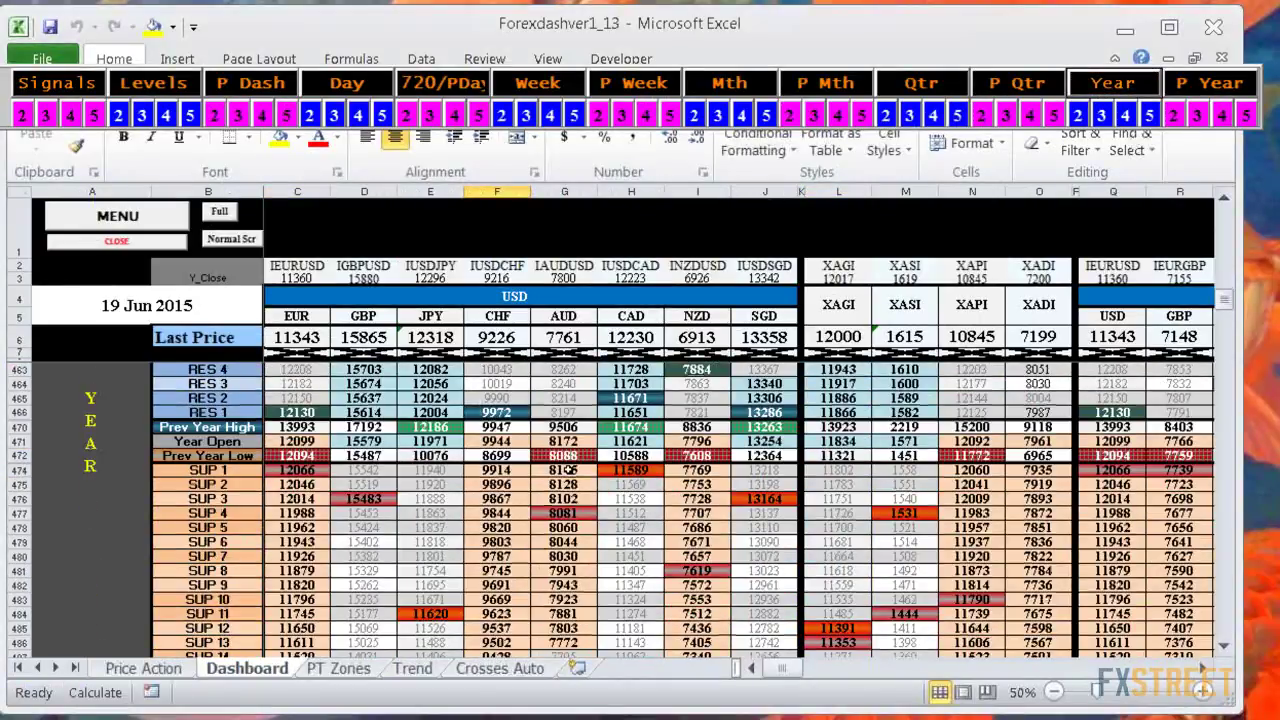
{"action": "scroll", "coordinate": [567, 470], "scroll_direction": "down", "scroll_amount": 4}
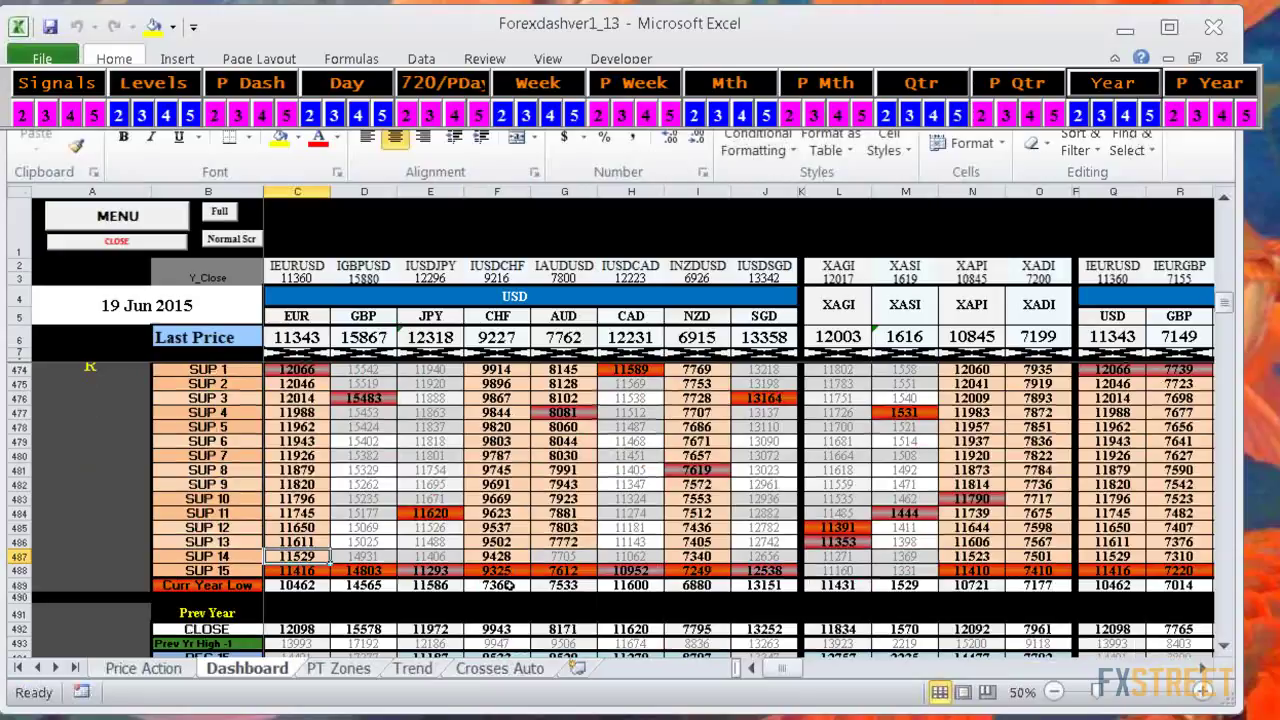
{"action": "left_click", "coordinate": [312, 542]}
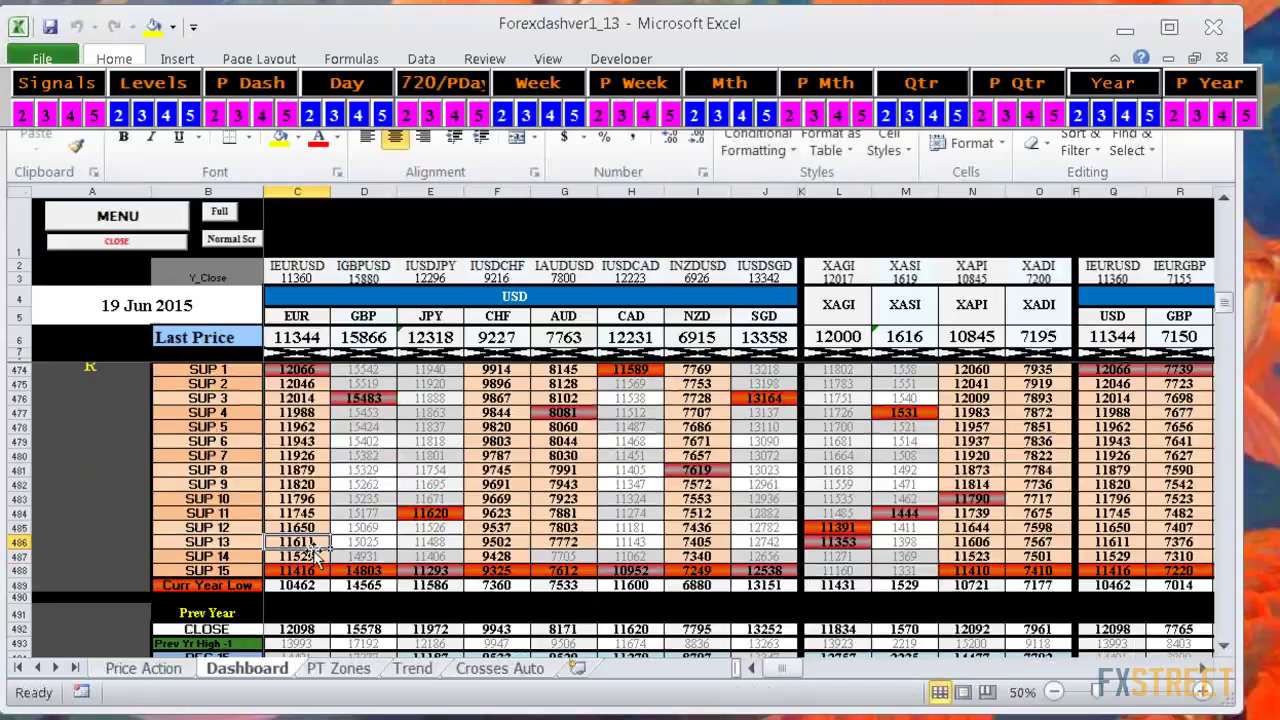
{"action": "left_click", "coordinate": [312, 528]}
{"action": "left_click", "coordinate": [315, 513]}
{"action": "left_click", "coordinate": [300, 497]}
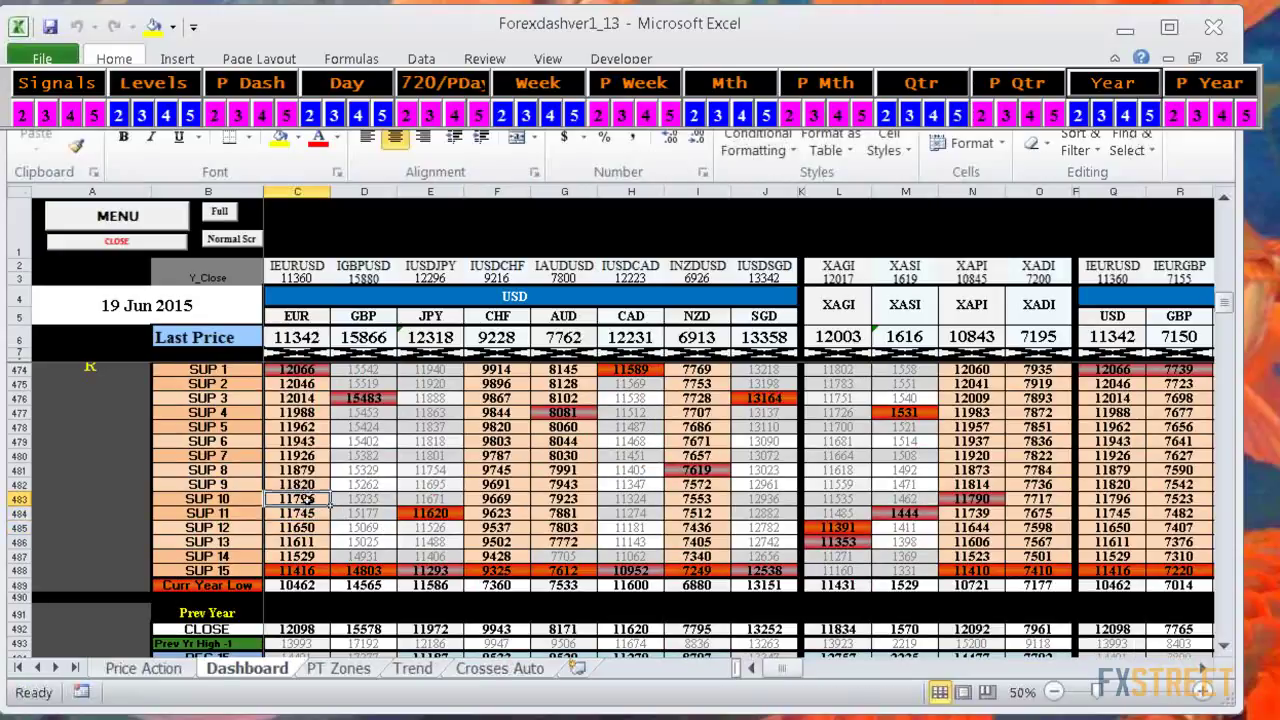
{"action": "left_click", "coordinate": [316, 556]}
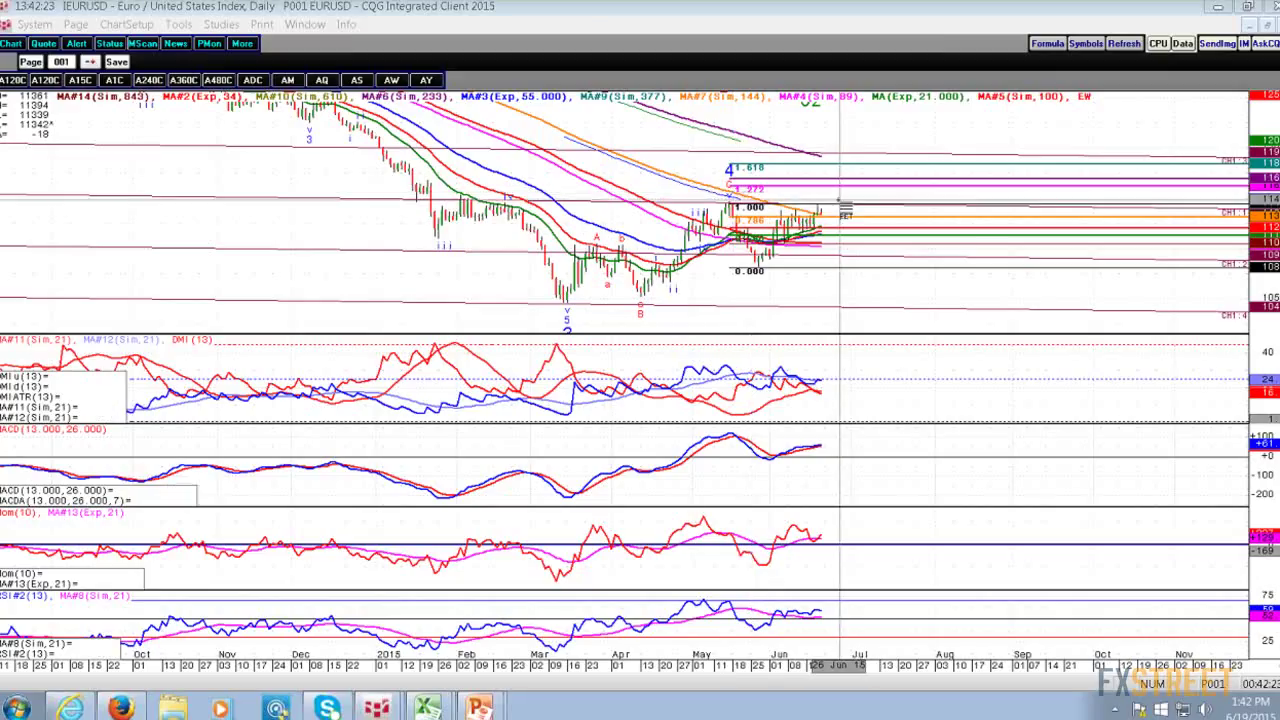
- Return from the CQG chart to the Excel Dashboard sheet and review the quarterly, monthly and weekly support and resistance levels
{"action": "mouse_move", "coordinate": [828, 206]}
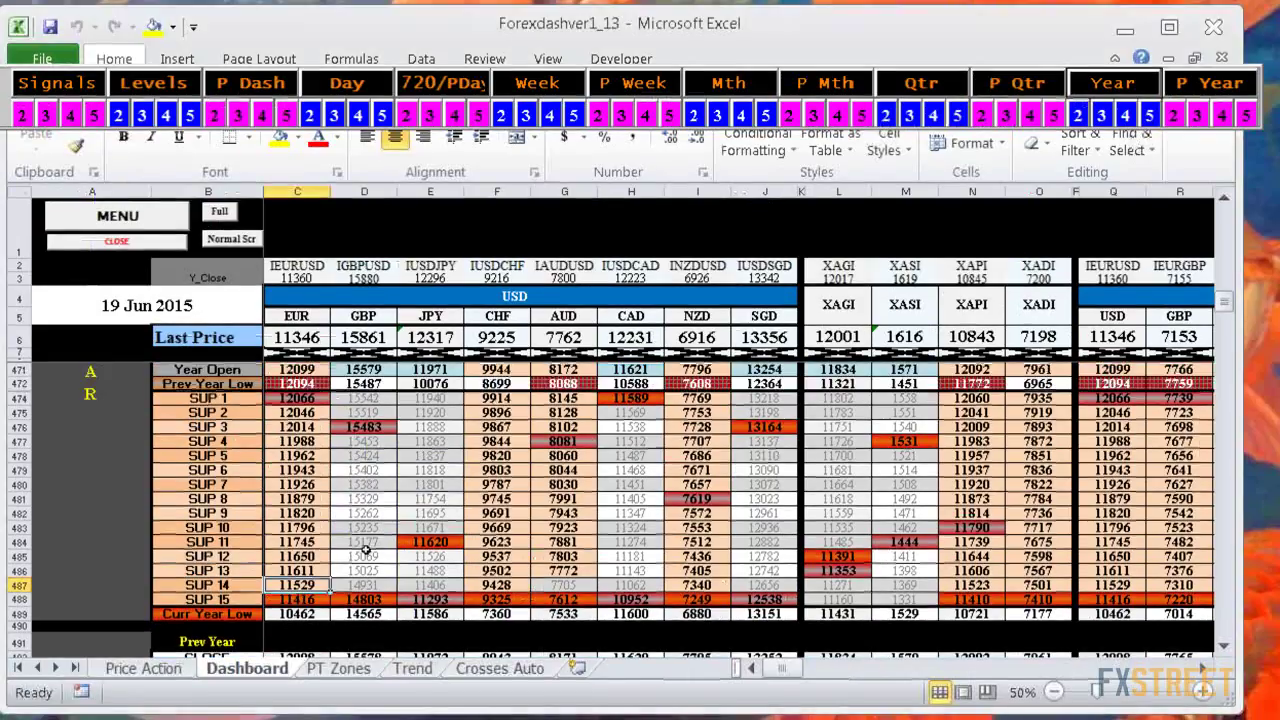
{"action": "scroll", "coordinate": [366, 549], "scroll_direction": "up", "scroll_amount": 20}
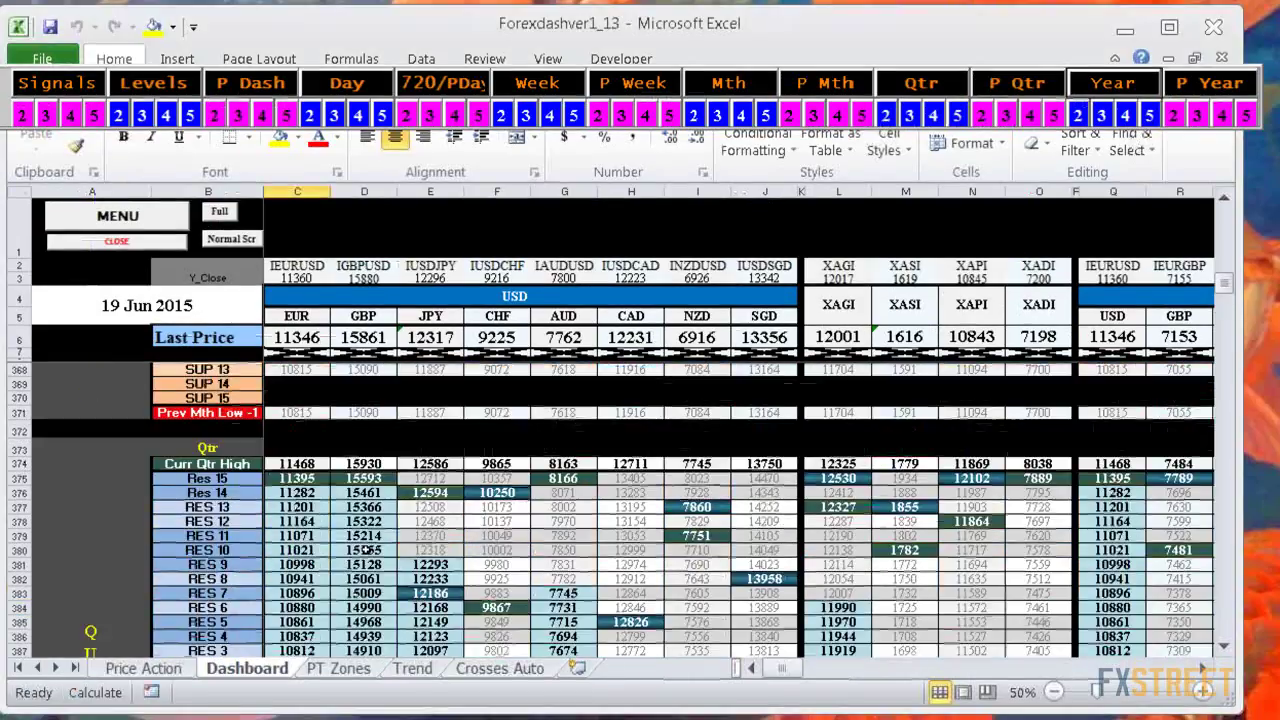
{"action": "scroll", "coordinate": [366, 549], "scroll_direction": "up", "scroll_amount": 20}
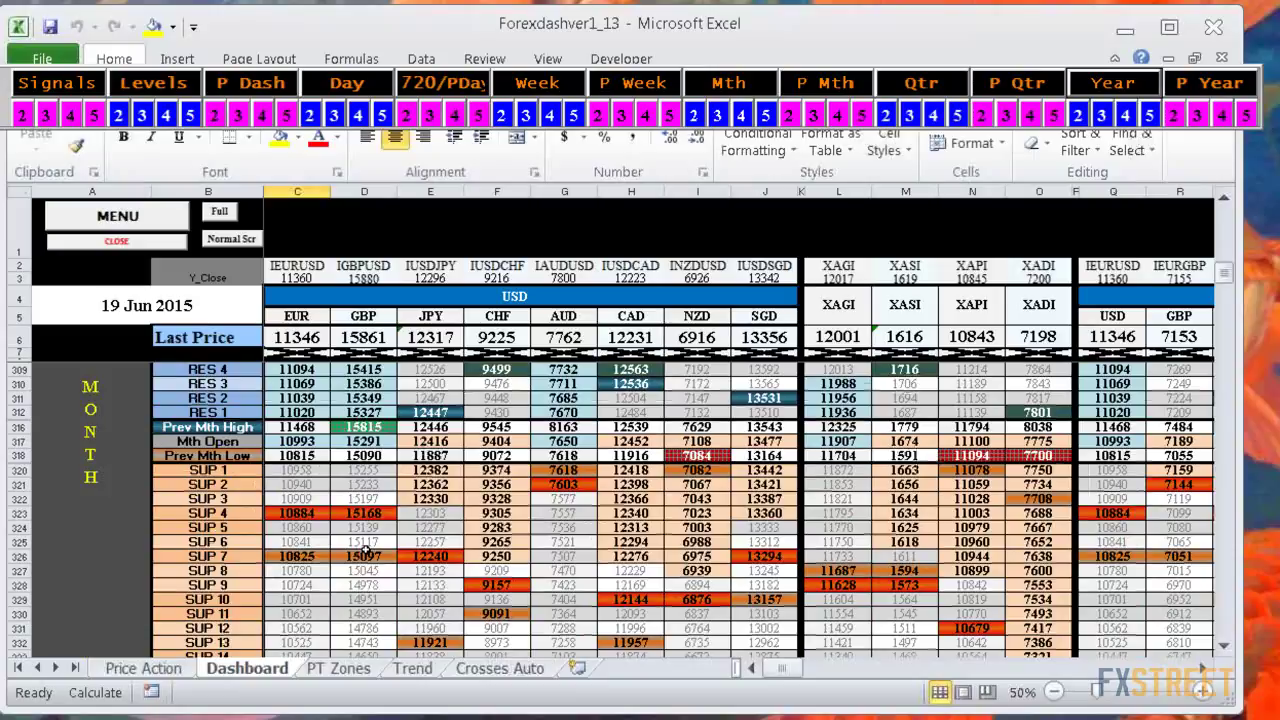
{"action": "scroll", "coordinate": [366, 549], "scroll_direction": "up", "scroll_amount": 20}
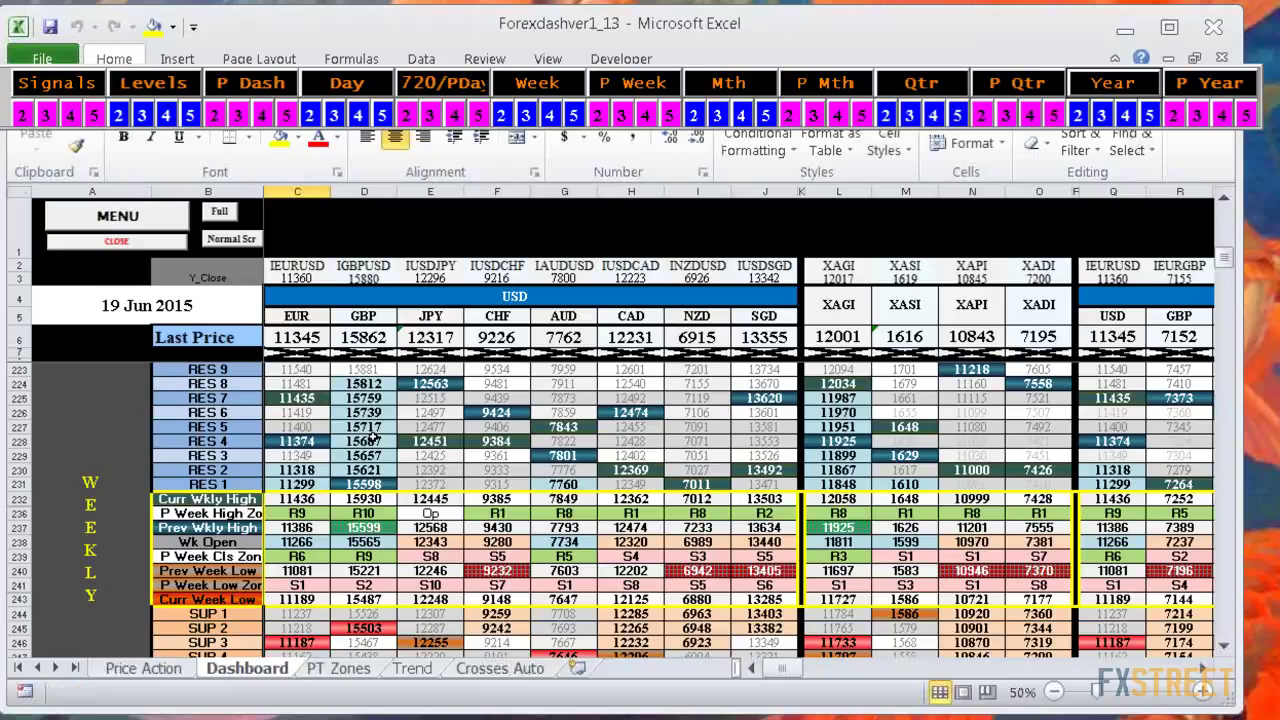
{"action": "scroll", "coordinate": [375, 420], "scroll_direction": "up", "scroll_amount": 1}
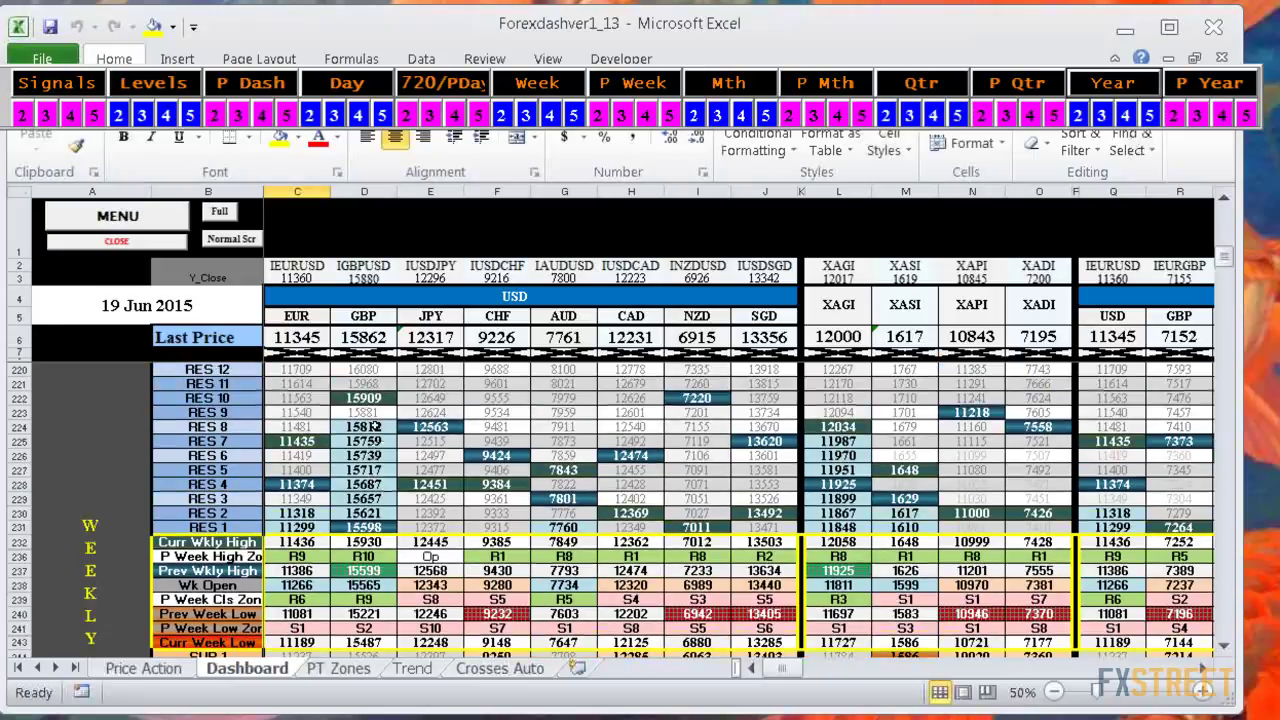
{"action": "scroll", "coordinate": [375, 400], "scroll_direction": "down", "scroll_amount": 1}
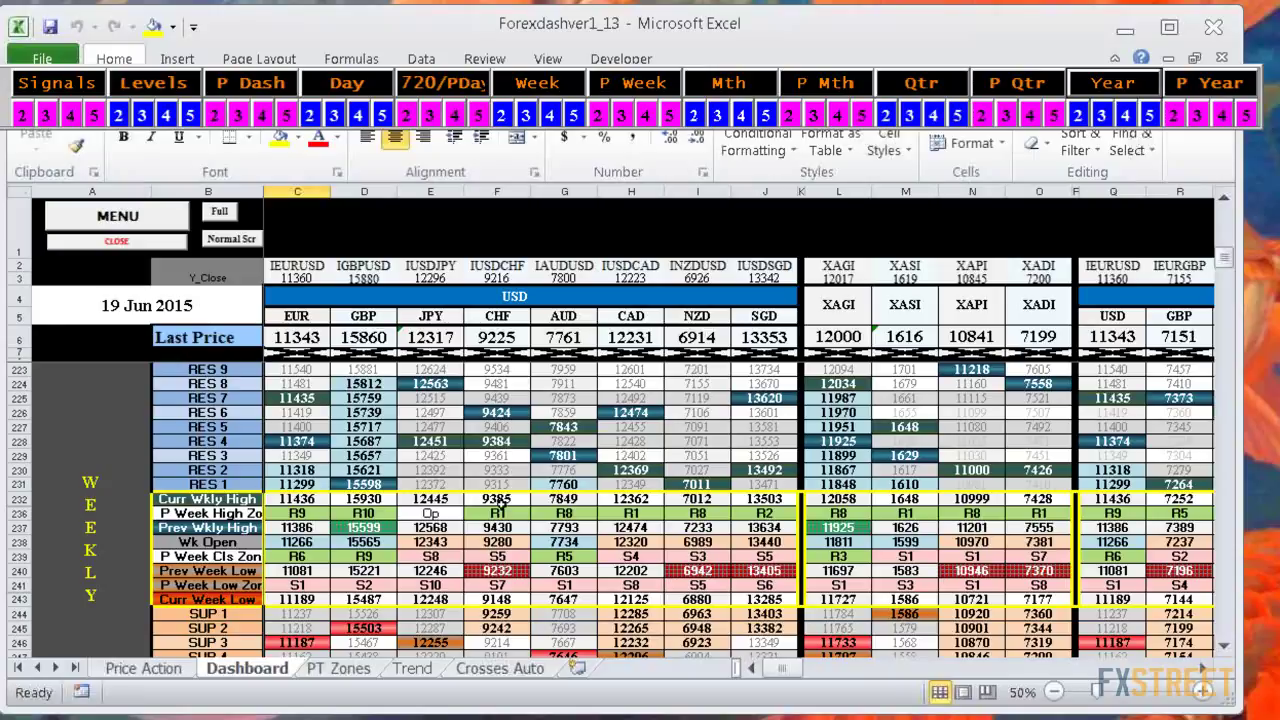
{"action": "scroll", "coordinate": [281, 505], "scroll_direction": "down", "scroll_amount": 1}
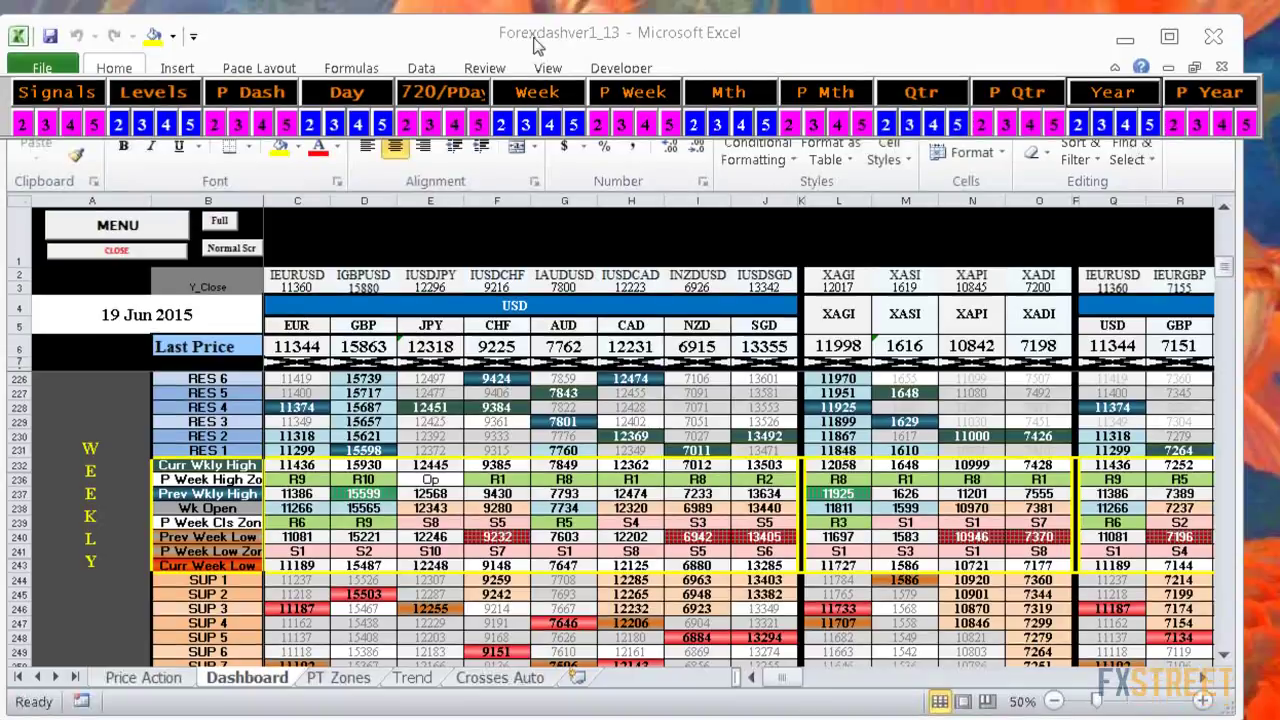
{"action": "left_click", "coordinate": [829, 88]}
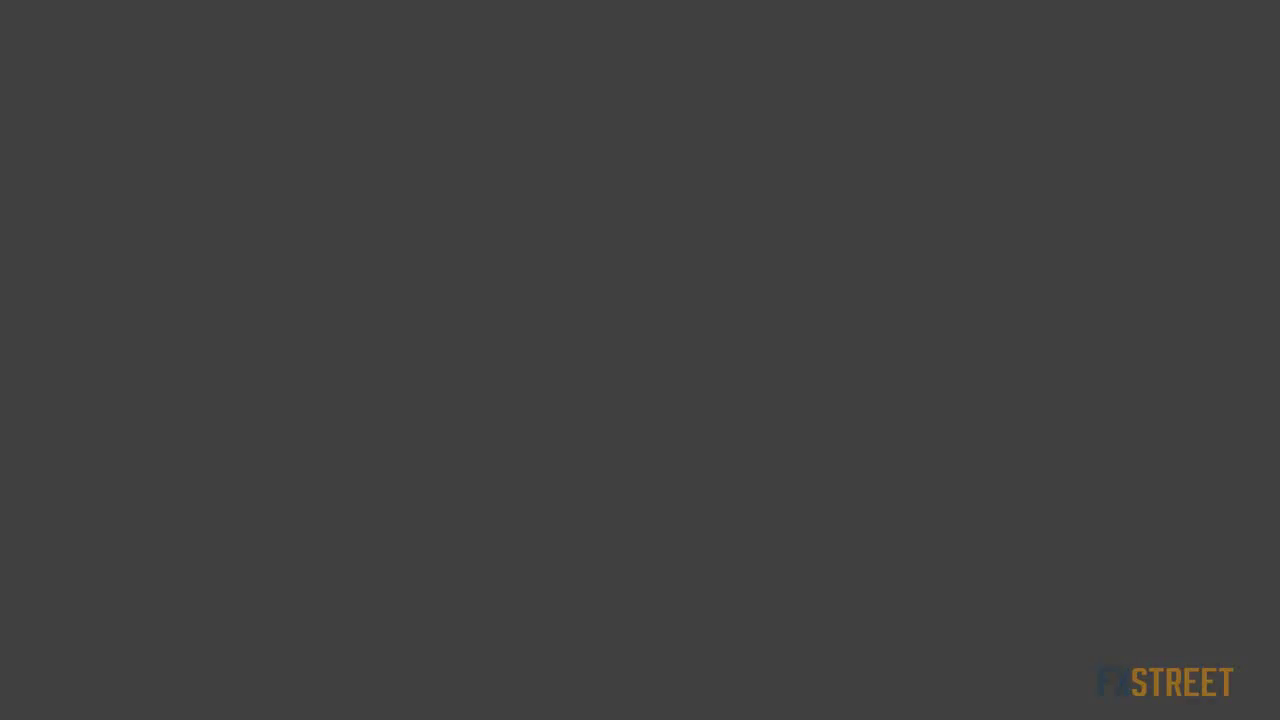